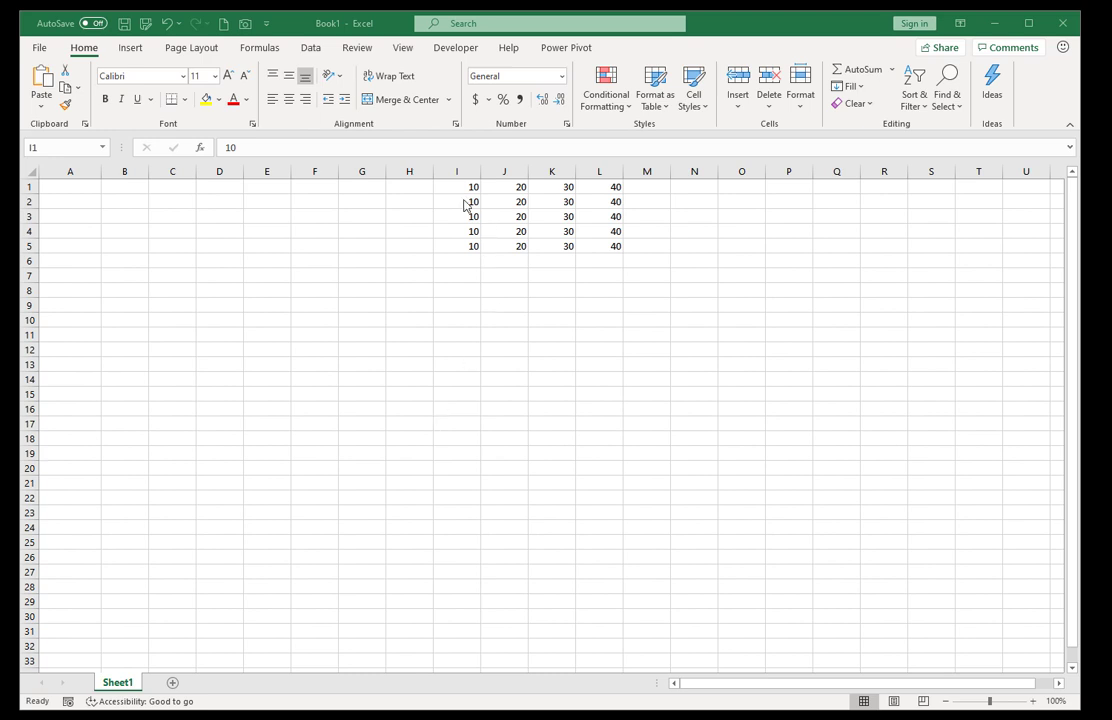
Step: Enter a SUM formula in cell A1 that totals the range I1:I5
{"action": "left_click_drag", "start_coordinate": [457, 186], "coordinate": [459, 242]}
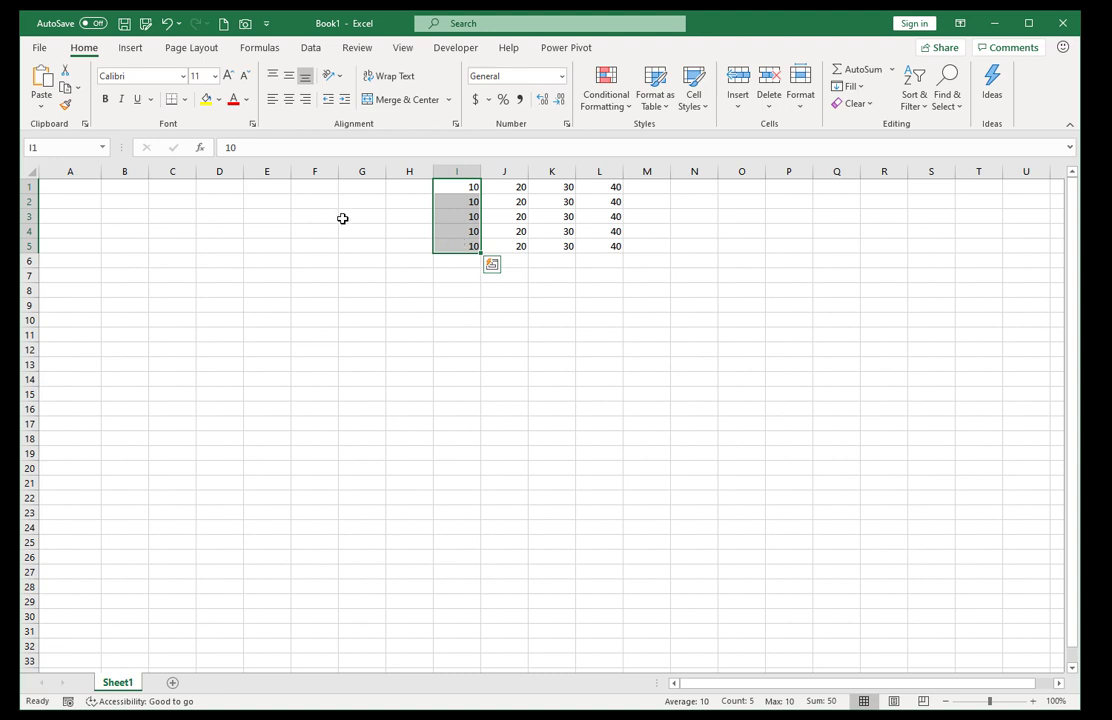
{"action": "left_click", "coordinate": [75, 189]}
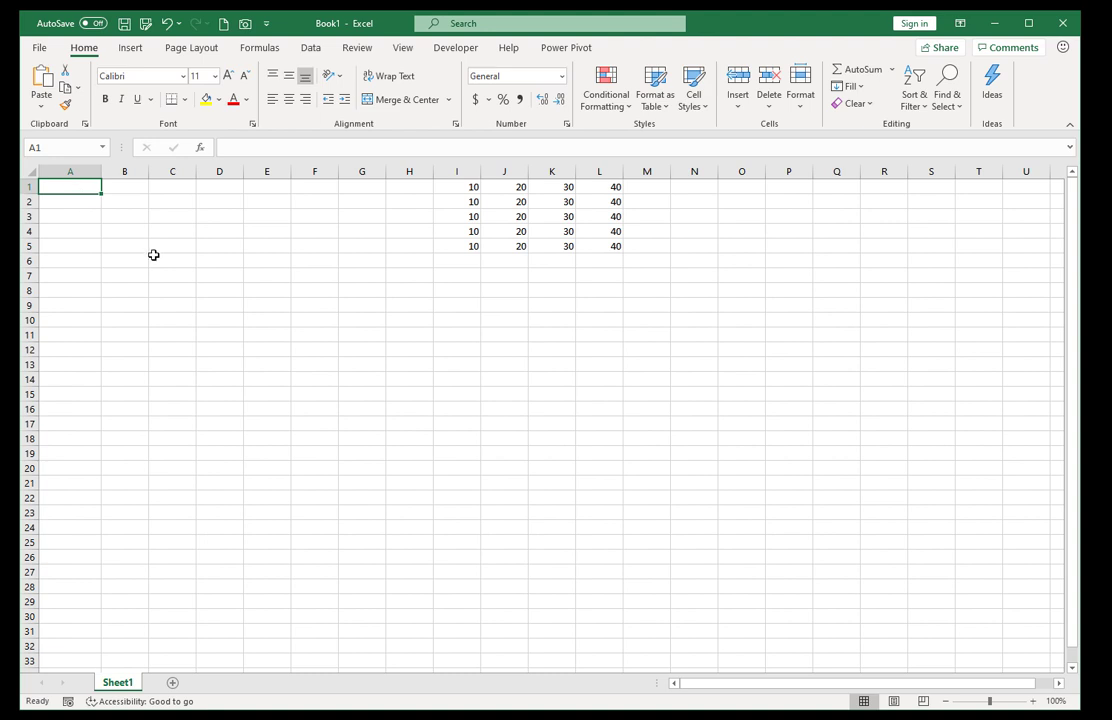
{"action": "type", "text": "=sum("}
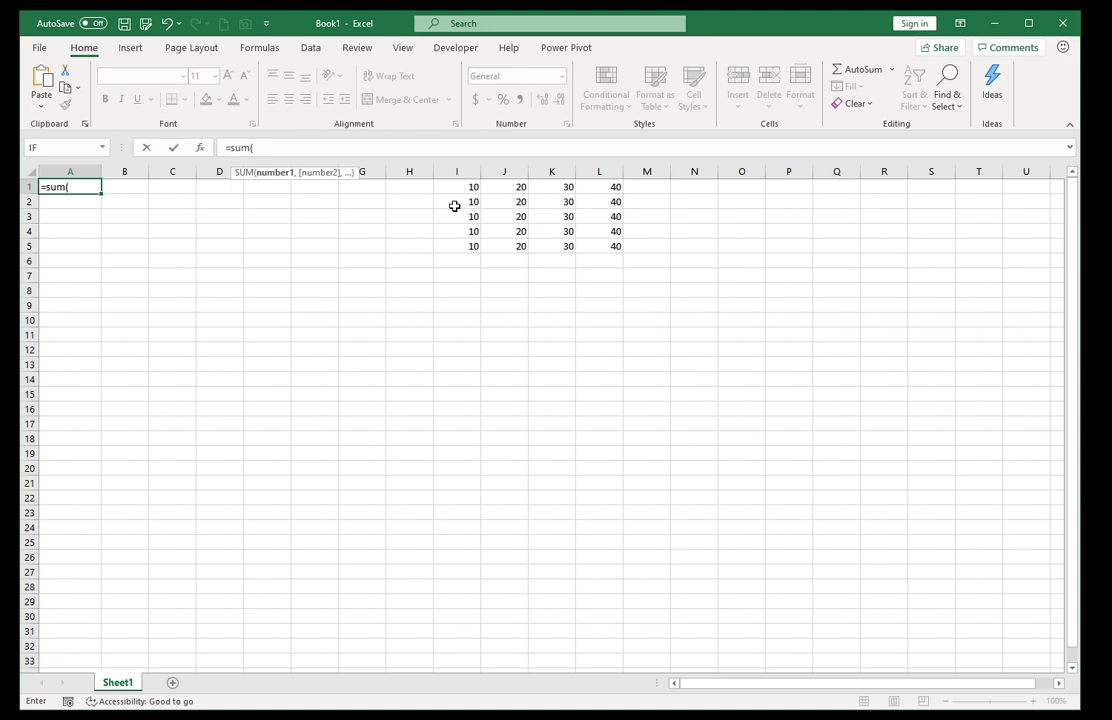
{"action": "left_click_drag", "start_coordinate": [454, 188], "coordinate": [454, 253]}
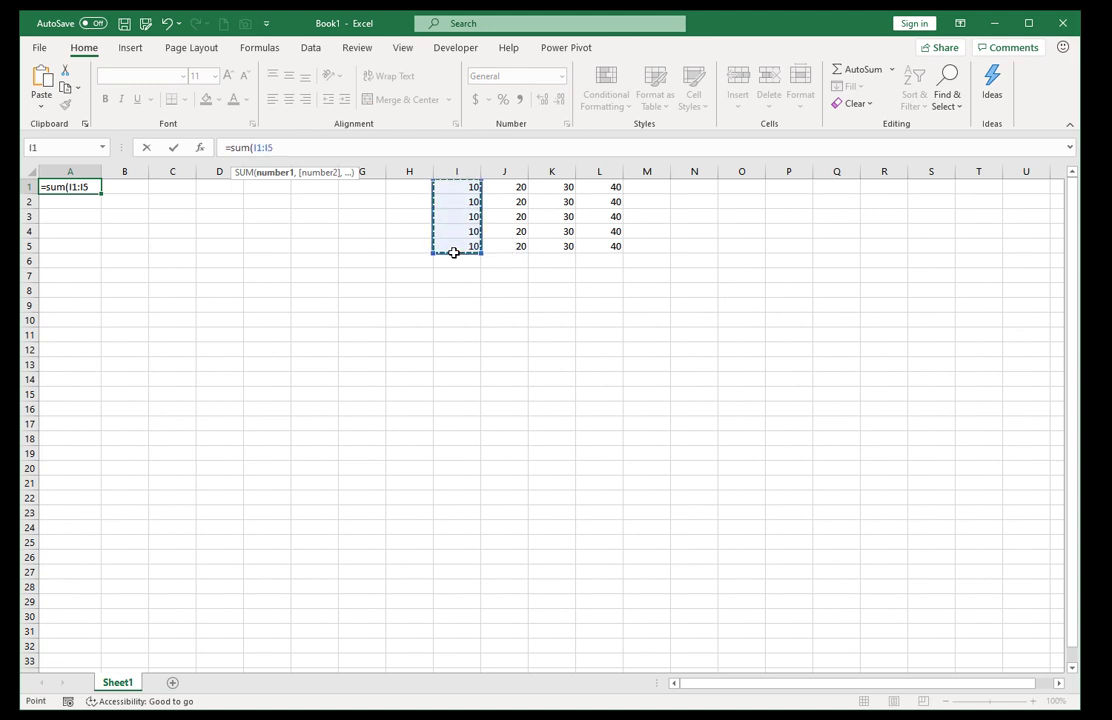
{"action": "key", "text": "ctrl+Return"}
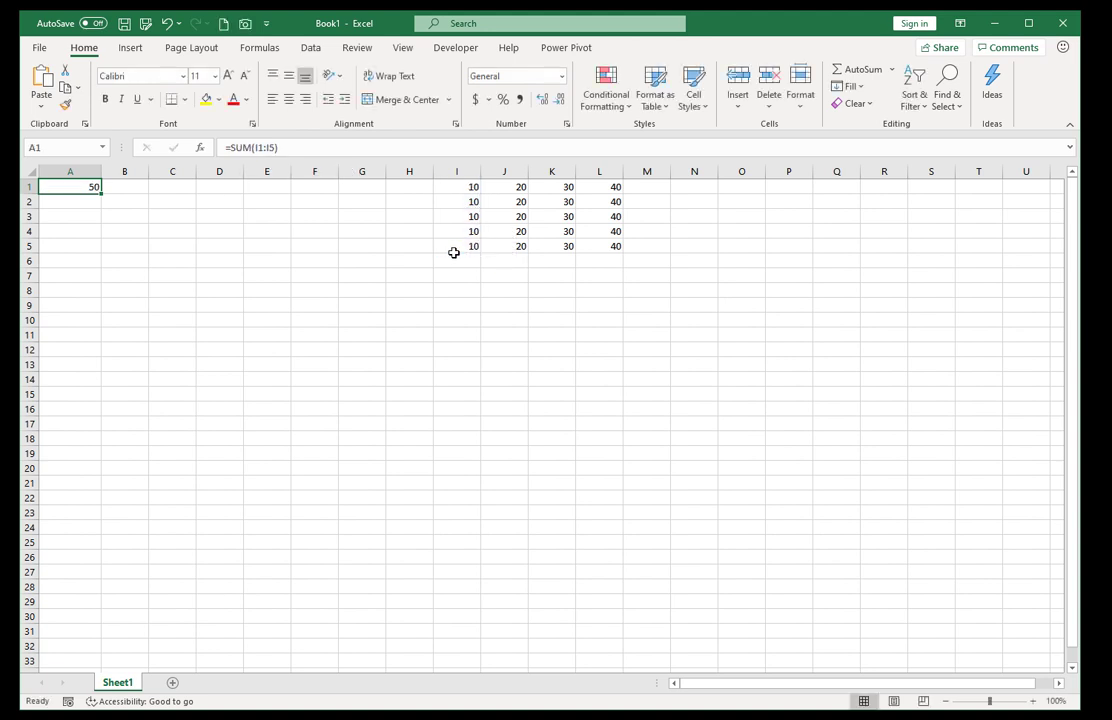
Step: Try filling the SUM formula from A1 down through A3, checking each copy, and clear the copies from A2:A3
{"action": "left_click_drag", "start_coordinate": [103, 194], "coordinate": [102, 208]}
{"action": "left_click", "coordinate": [78, 200]}
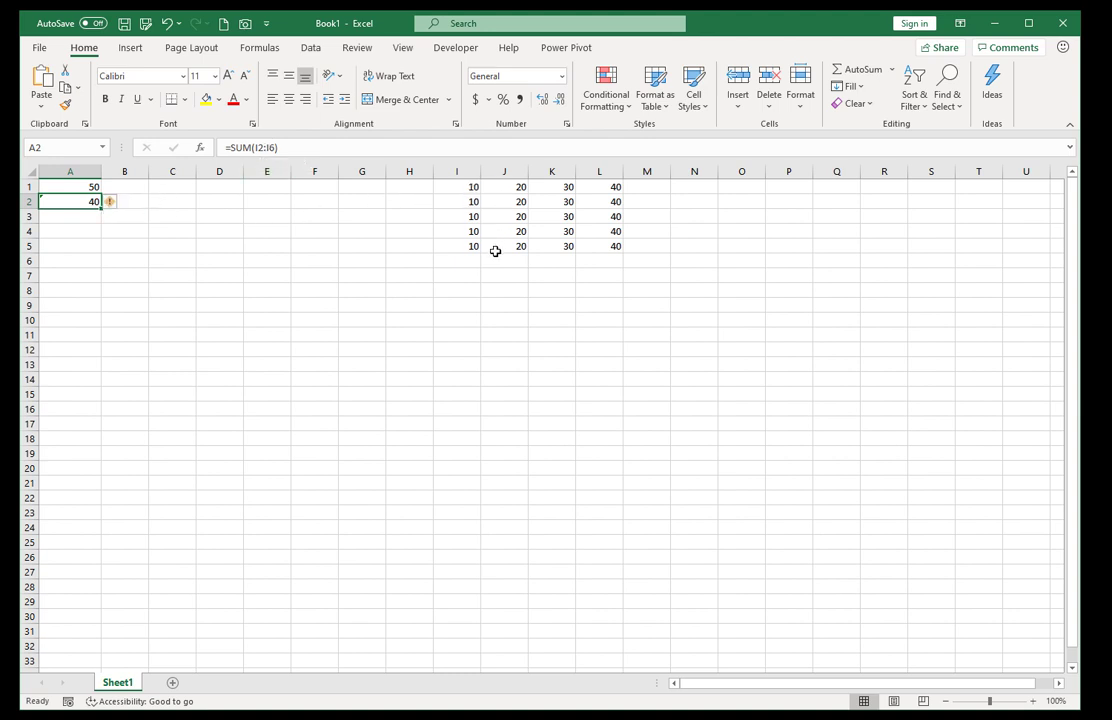
{"action": "left_click", "coordinate": [84, 187]}
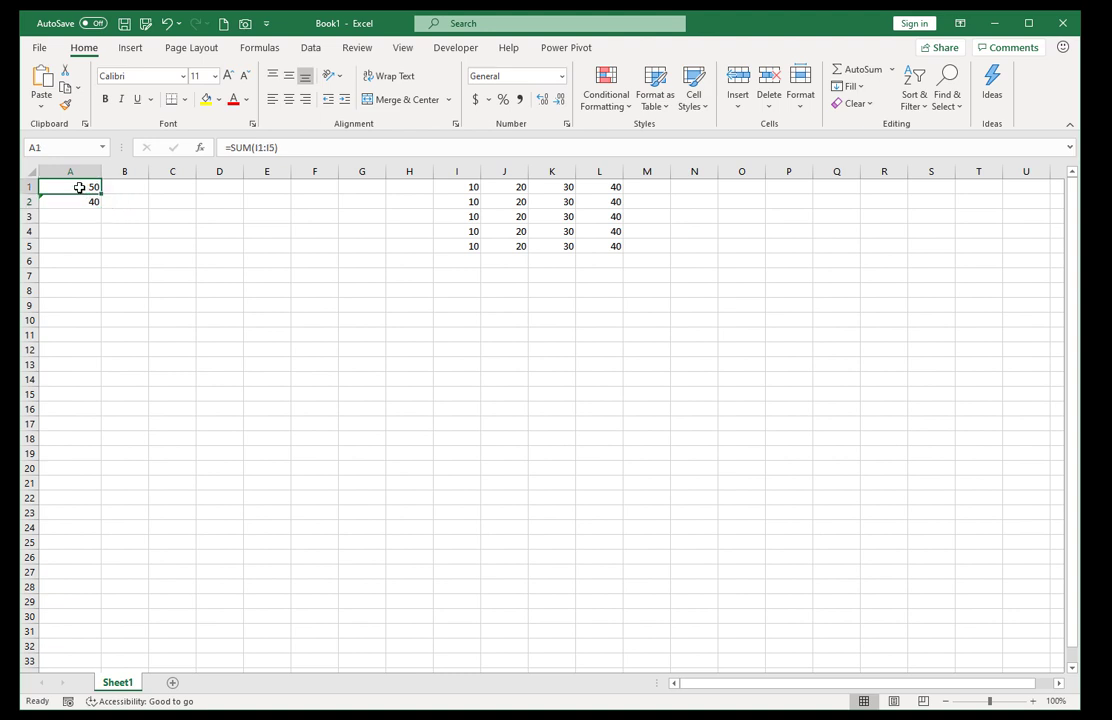
{"action": "left_click", "coordinate": [75, 200]}
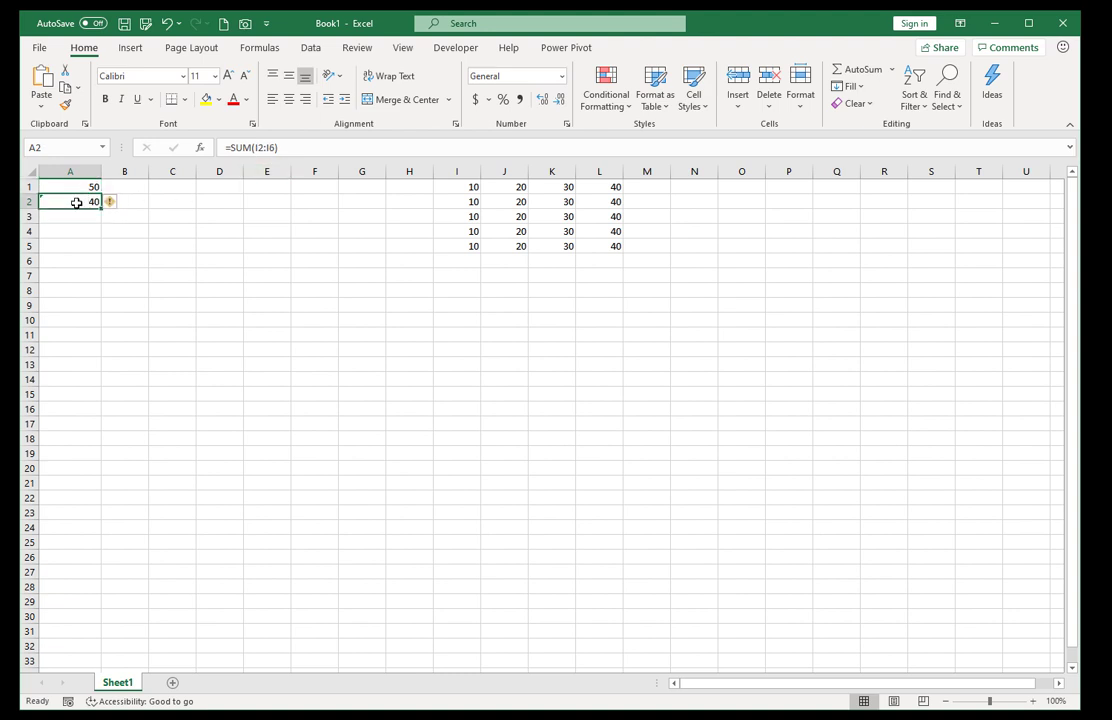
{"action": "left_click_drag", "start_coordinate": [101, 209], "coordinate": [98, 223]}
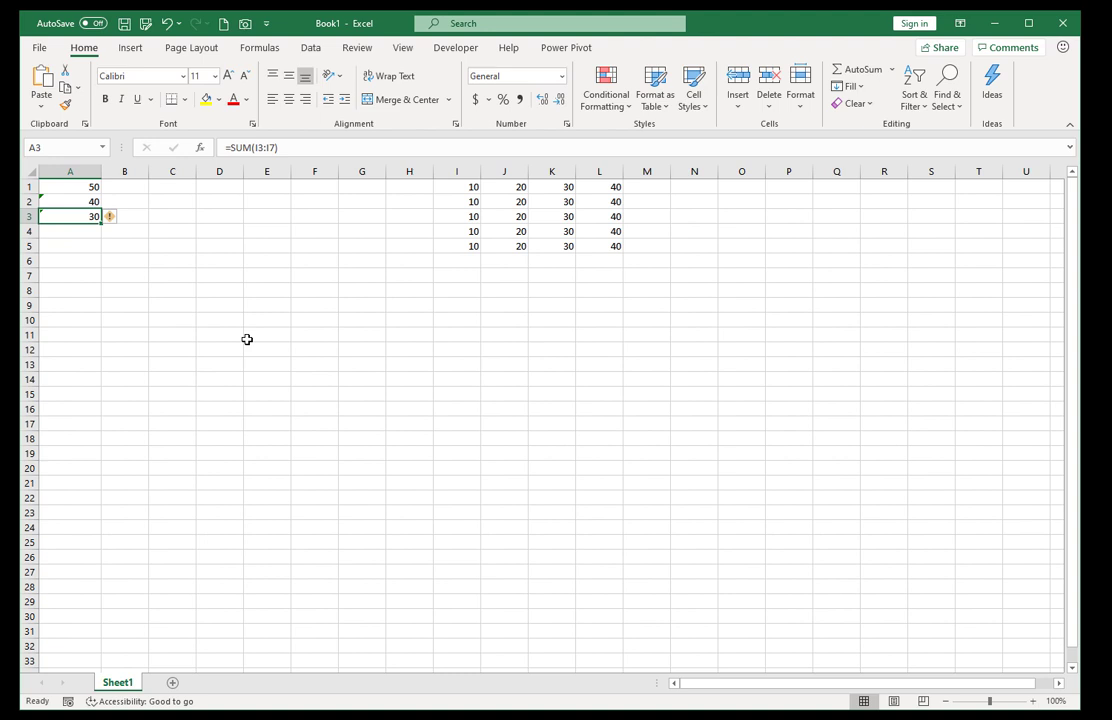
{"action": "left_click_drag", "start_coordinate": [64, 200], "coordinate": [63, 212]}
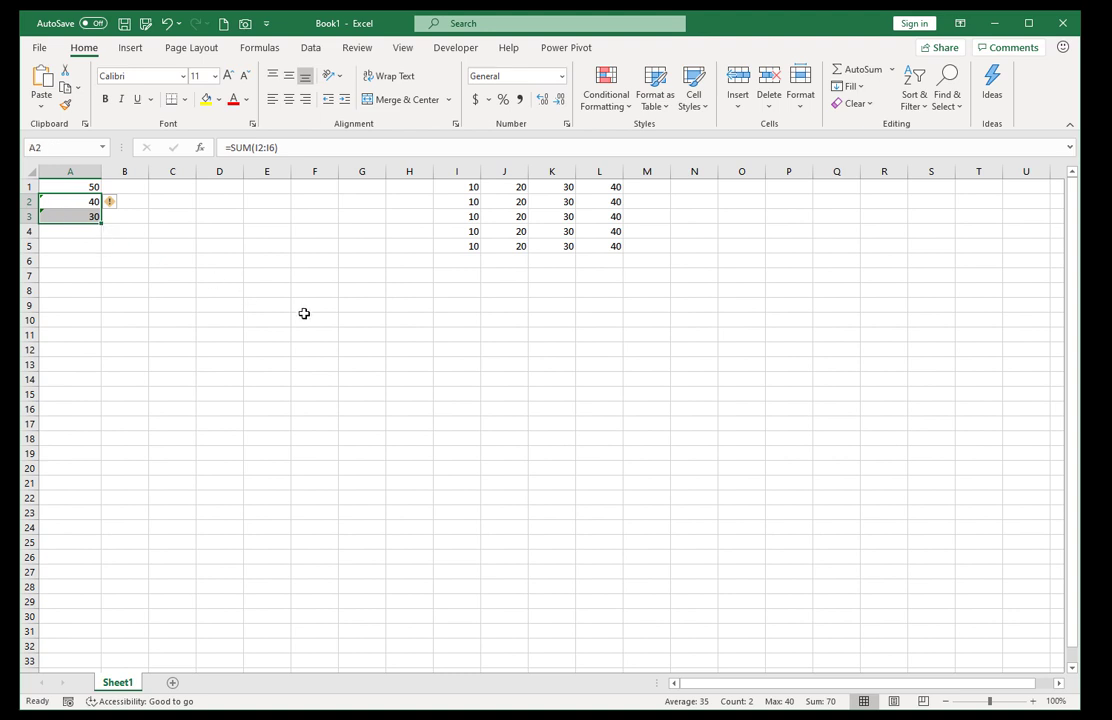
{"action": "key", "text": "Delete"}
Step: Copy the formula text of A1 into C1 as plain text, with a leading apostrophe: '=SUM(I1:I5)
{"action": "left_click", "coordinate": [75, 187]}
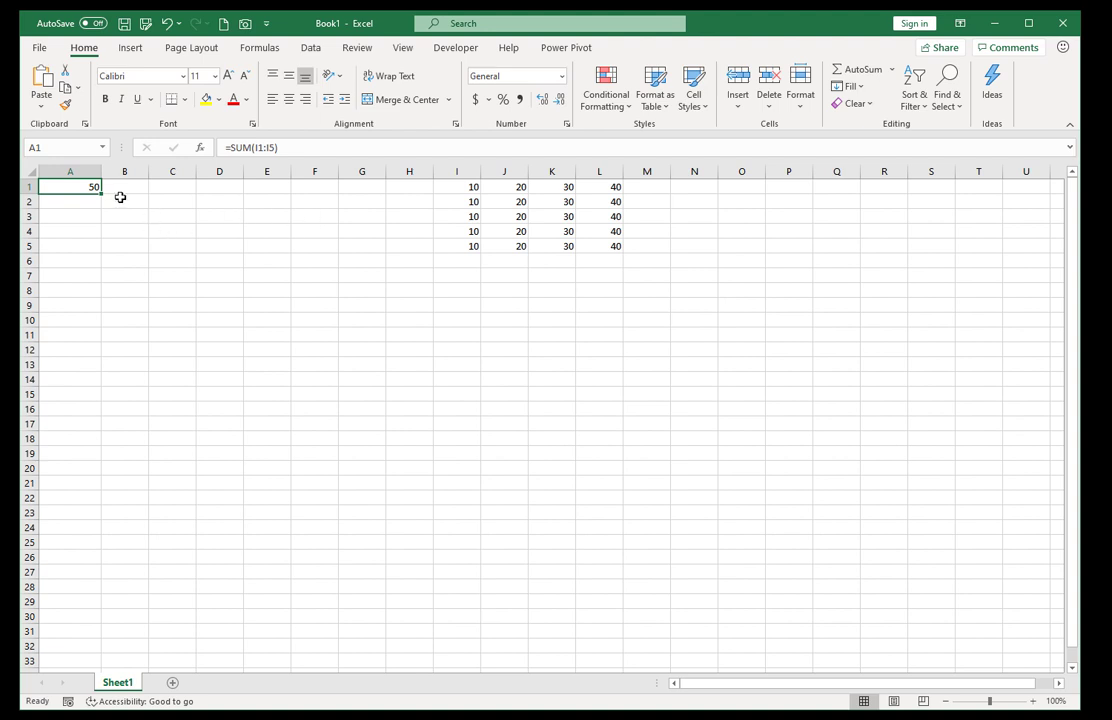
{"action": "left_click_drag", "start_coordinate": [302, 147], "coordinate": [214, 147]}
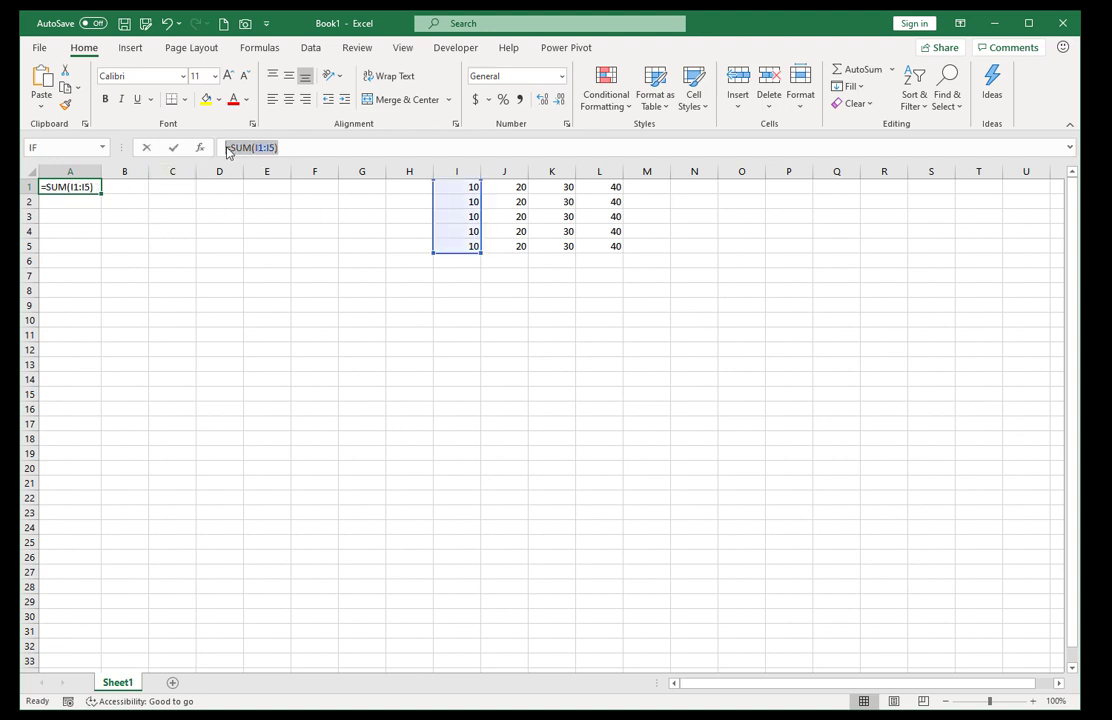
{"action": "right_click", "coordinate": [249, 150]}
{"action": "left_click", "coordinate": [286, 177]}
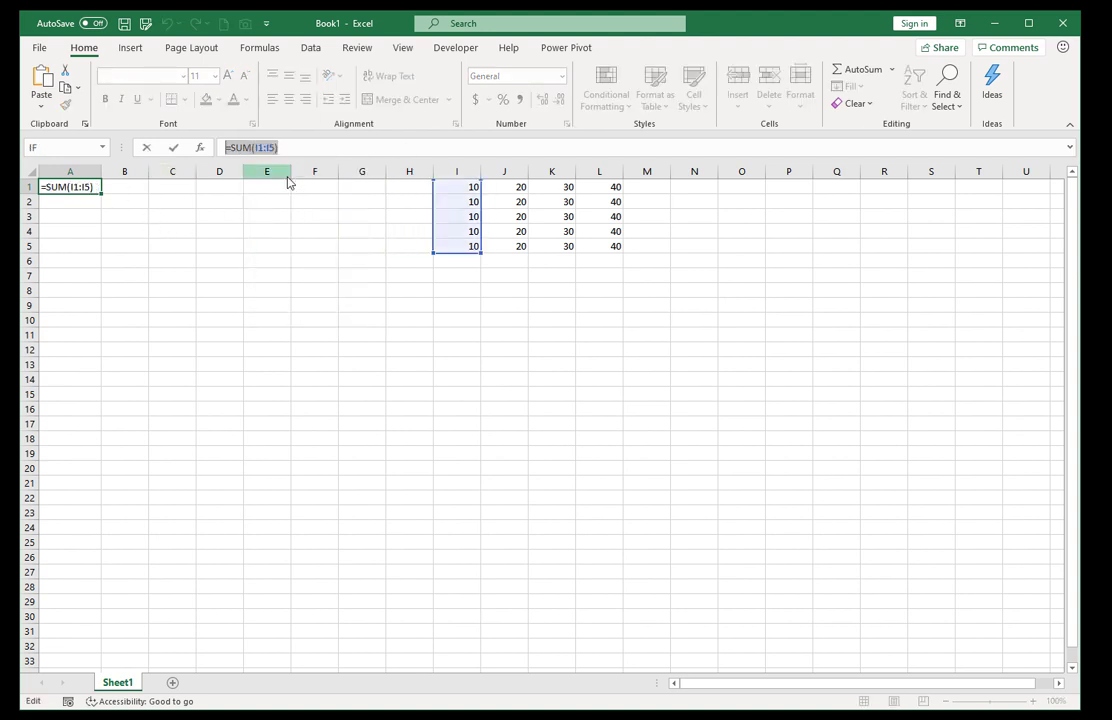
{"action": "key", "text": "Escape"}
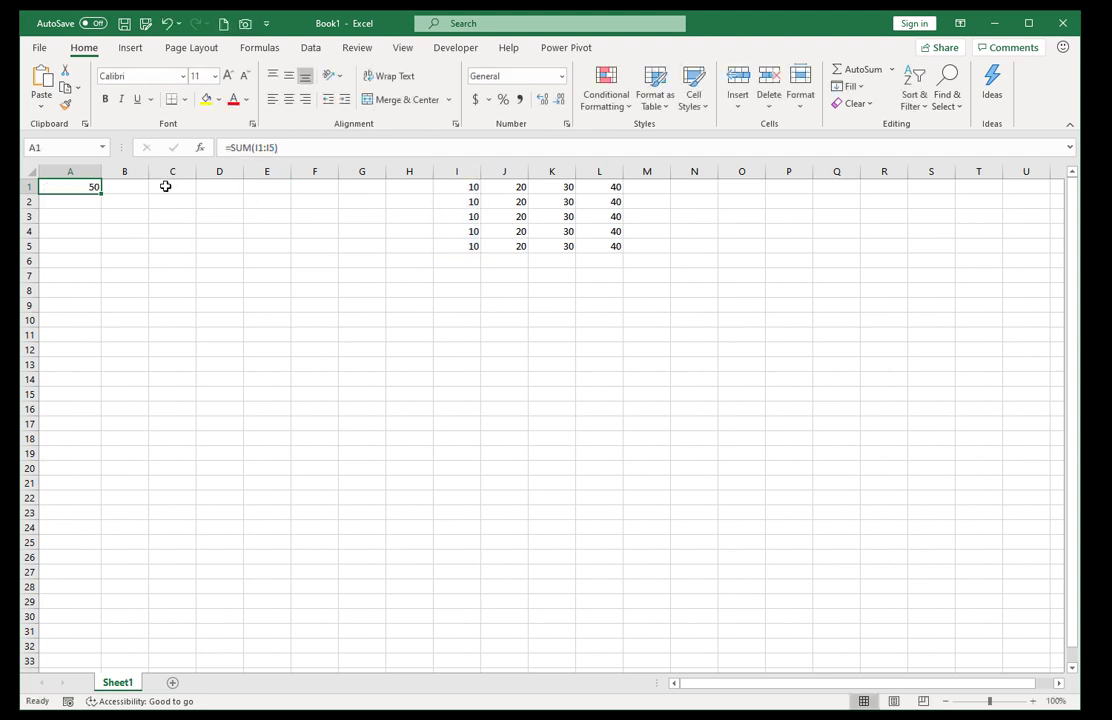
{"action": "left_click", "coordinate": [166, 187]}
{"action": "right_click", "coordinate": [227, 147]}
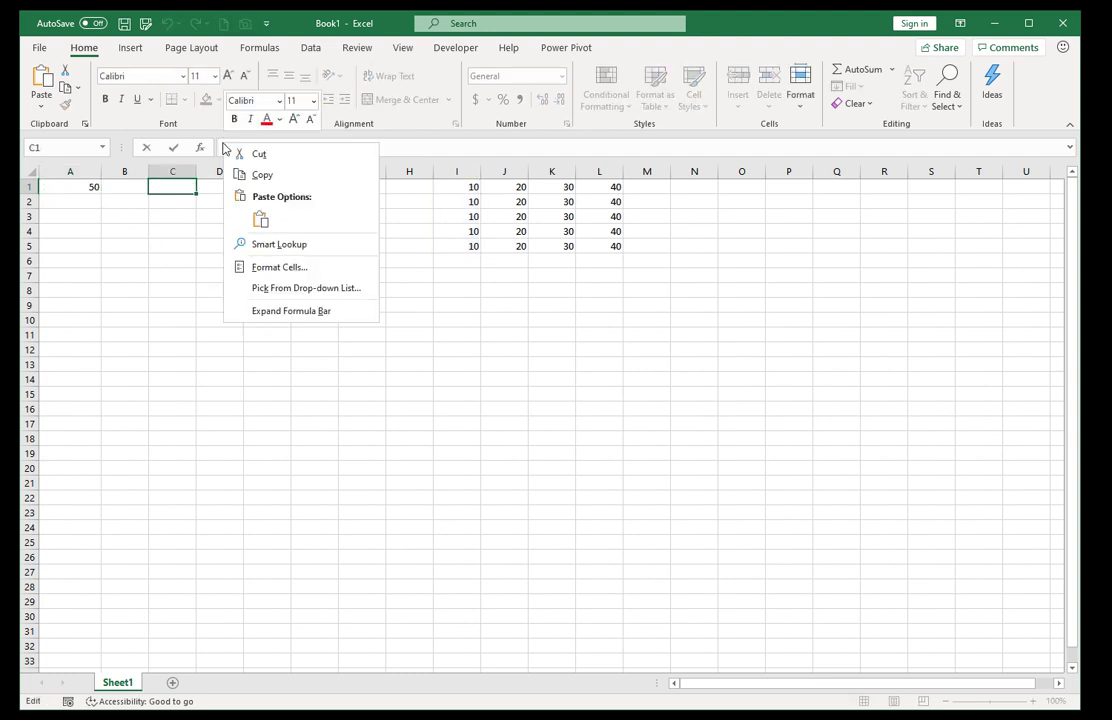
{"action": "left_click", "coordinate": [258, 218]}
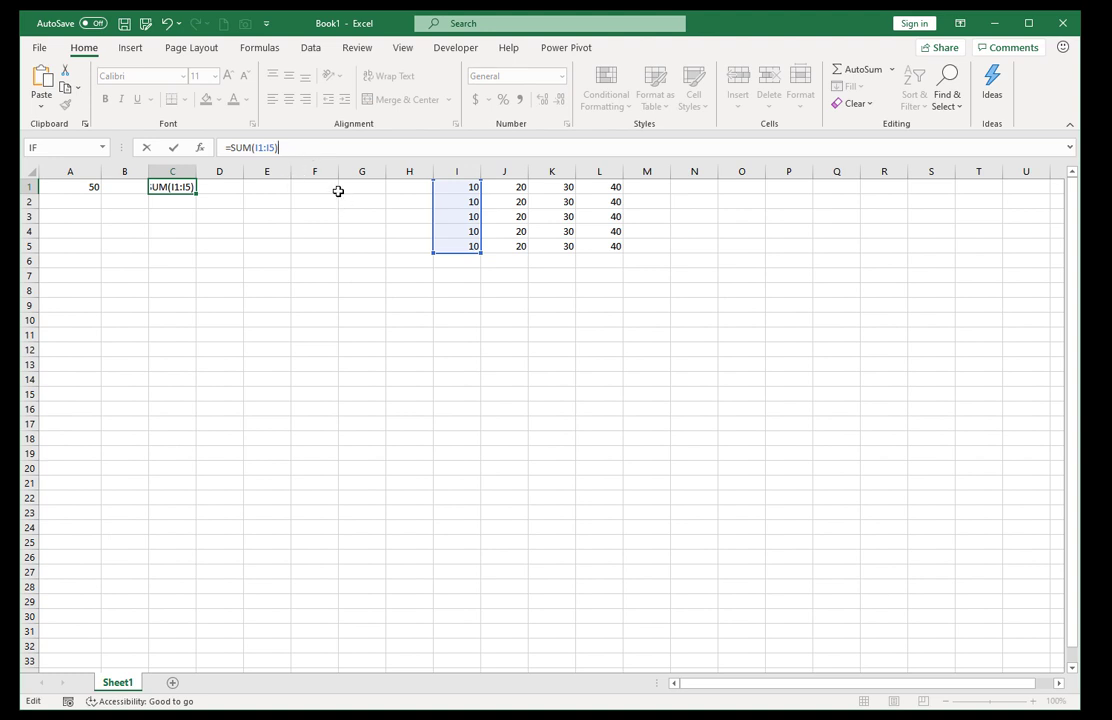
{"action": "left_click", "coordinate": [218, 147]}
{"action": "type", "text": "'"}
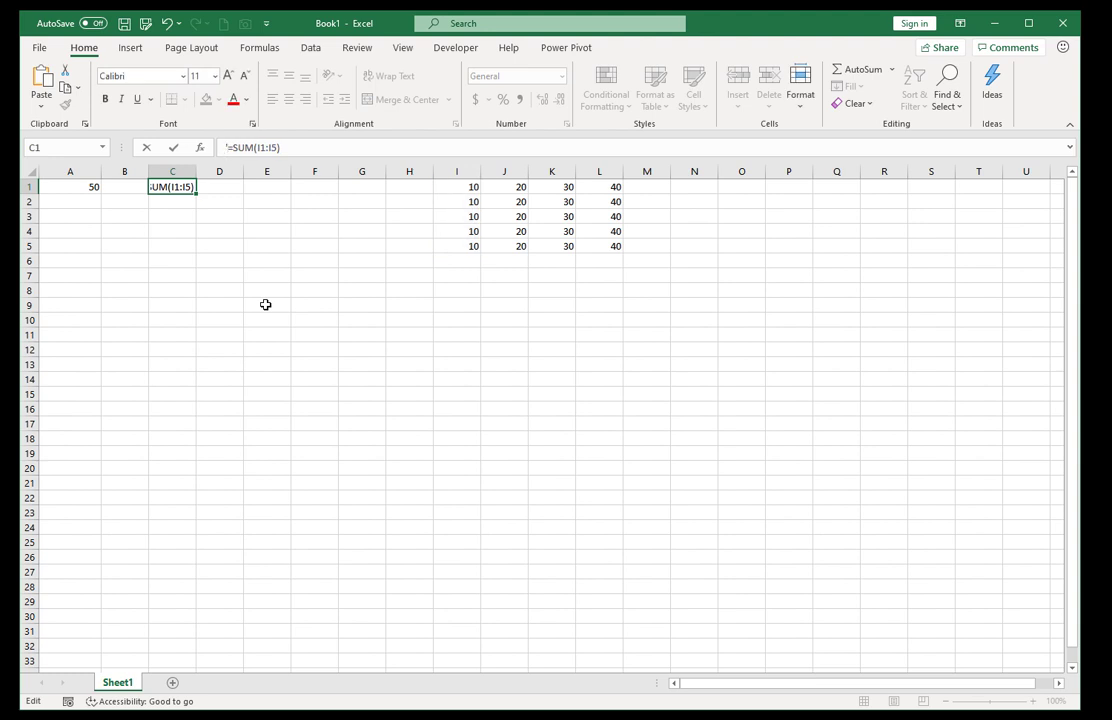
{"action": "key", "text": "ctrl+Return"}
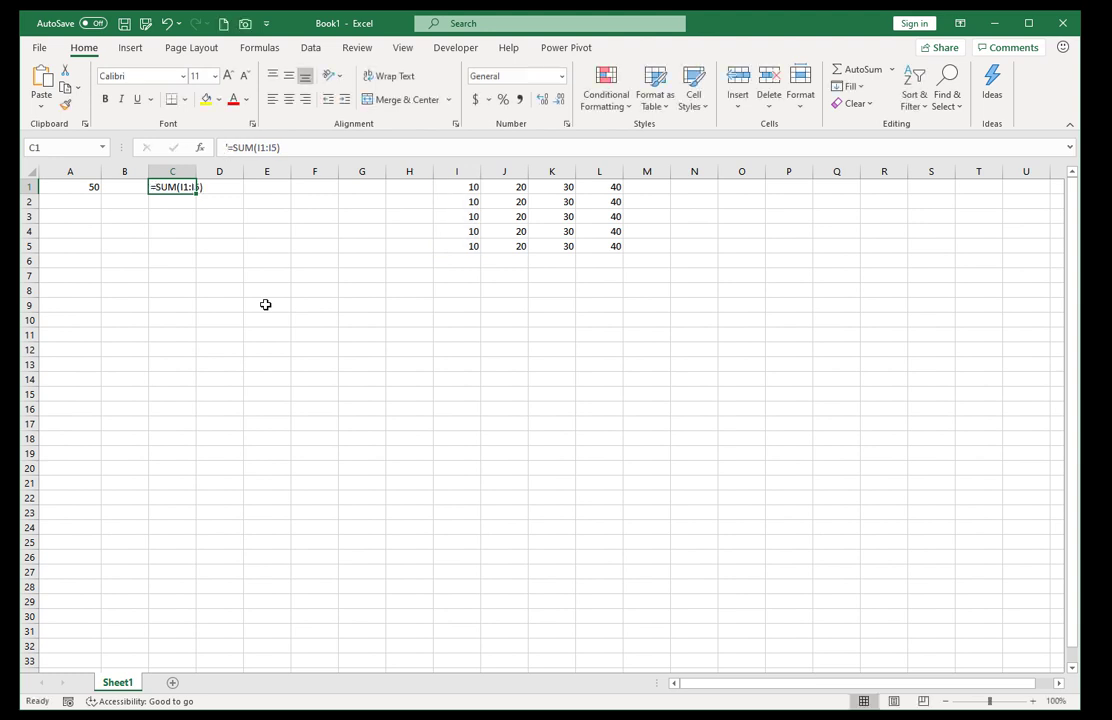
Step: Examine the starting cell reference inside the SUM formula in A1
{"action": "key", "text": "Down"}
{"action": "key", "text": "Down"}
{"action": "key", "text": "Down"}
{"action": "key", "text": "Down"}
{"action": "key", "text": "Down"}
{"action": "key", "text": "Down"}
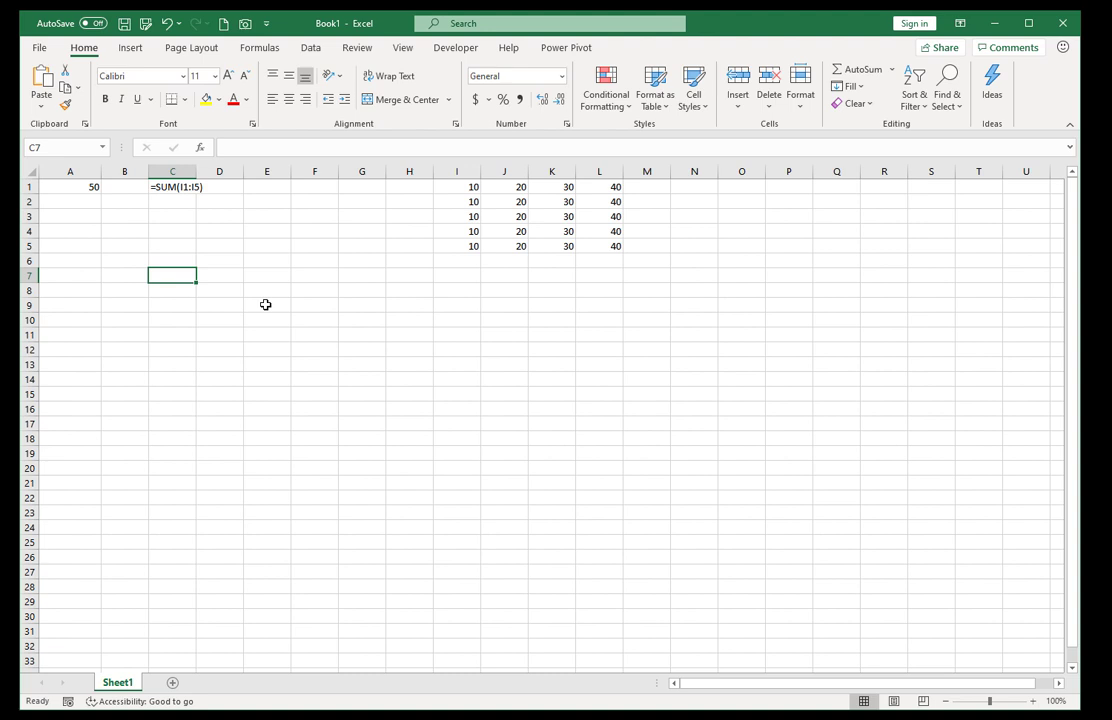
{"action": "key", "text": "Left"}
{"action": "key", "text": "Left"}
{"action": "key", "text": "ctrl+Home"}
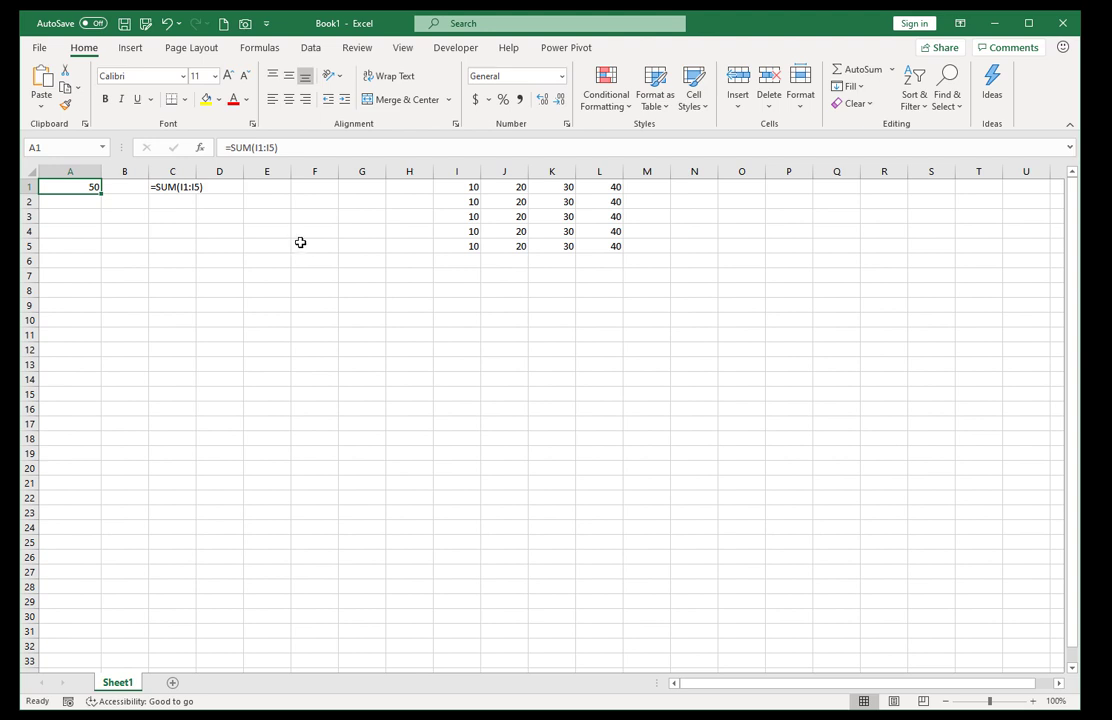
{"action": "left_click", "coordinate": [255, 147]}
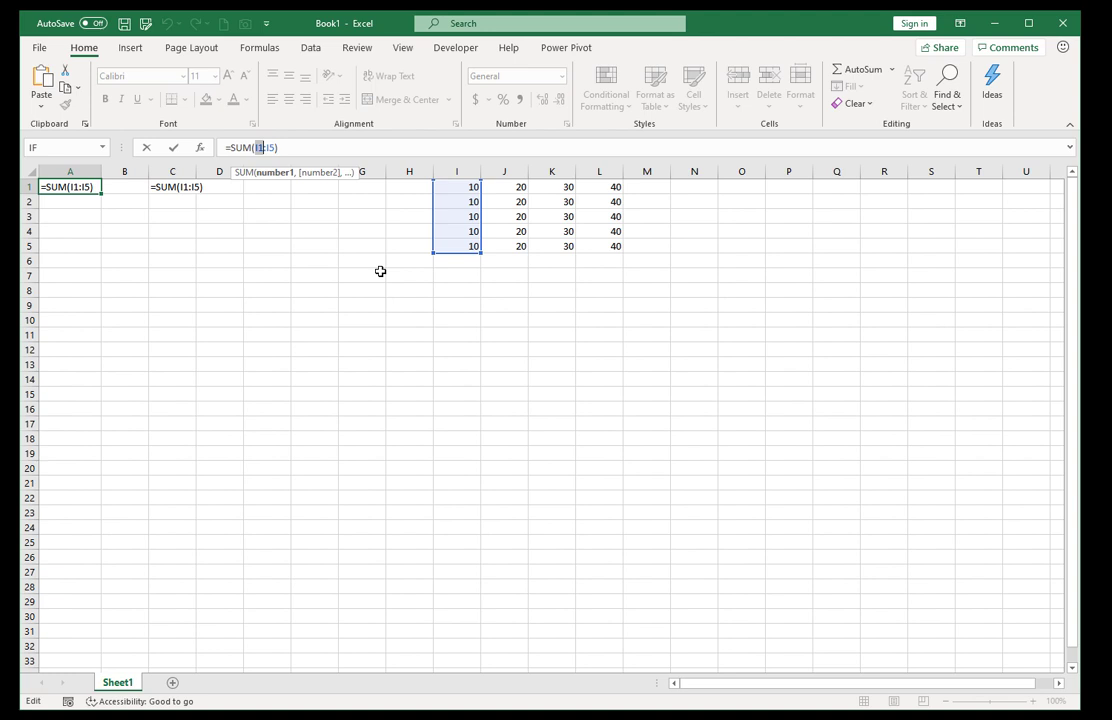
{"action": "key", "text": "ctrl+Return"}
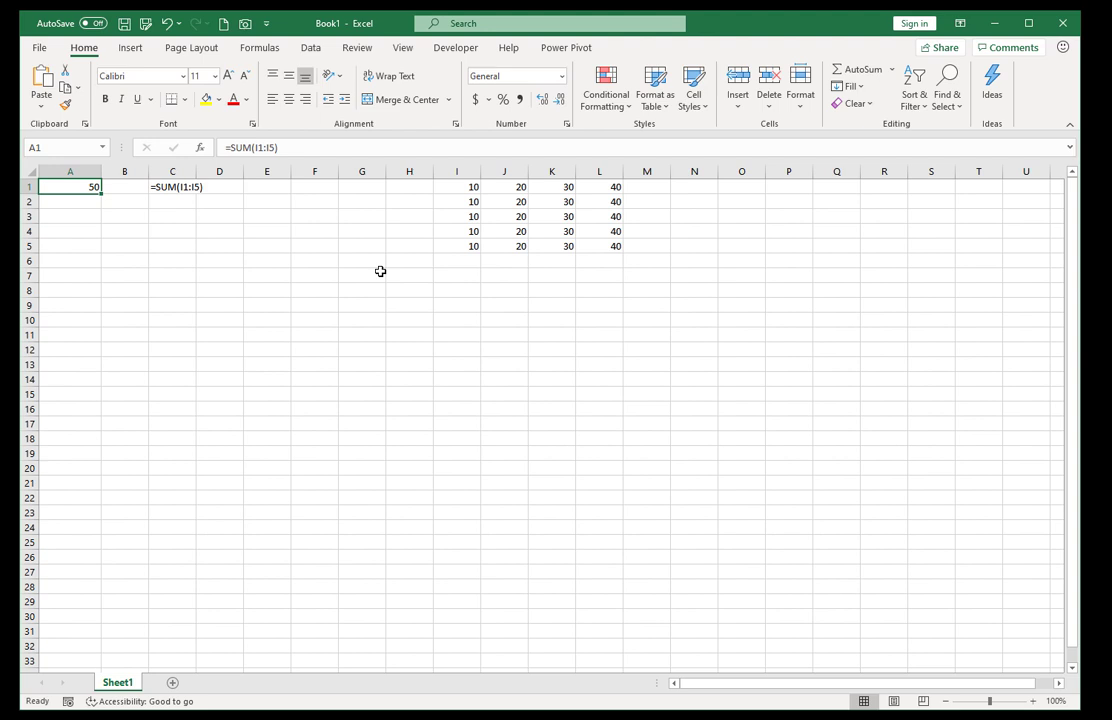
Step: Enter =ADDRESS(1,9) in cell A3 to build the reference for row 1, column 9
{"action": "key", "text": "Down"}
{"action": "key", "text": "Down"}
{"action": "type", "text": "="}
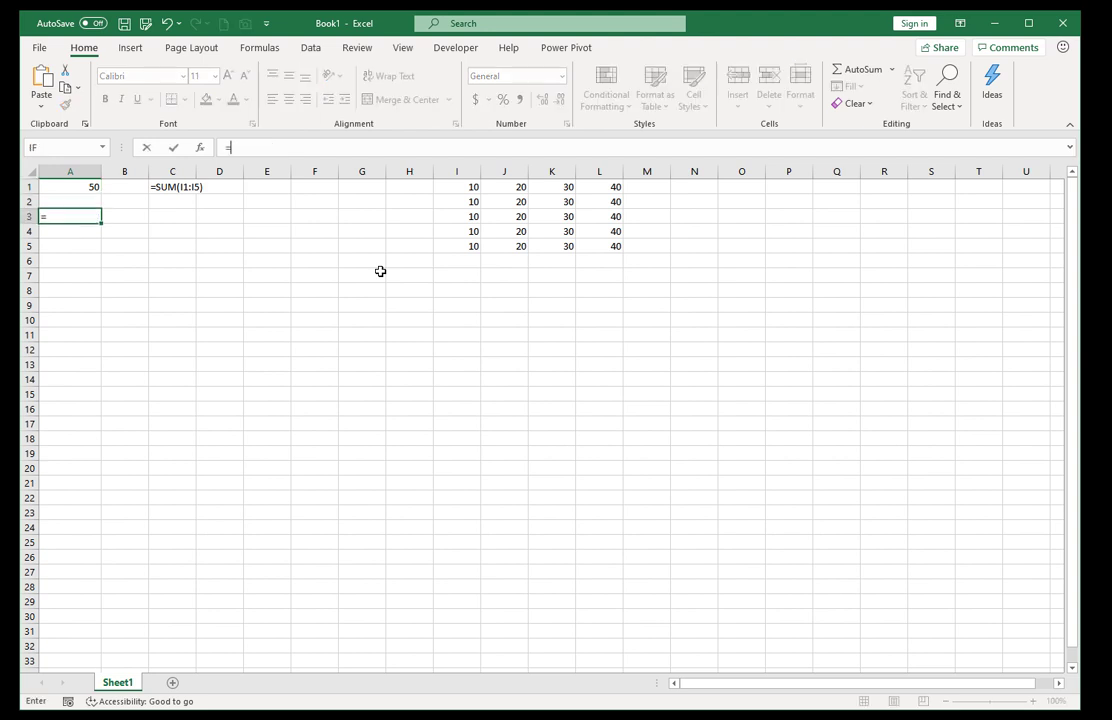
{"action": "type", "text": "address("}
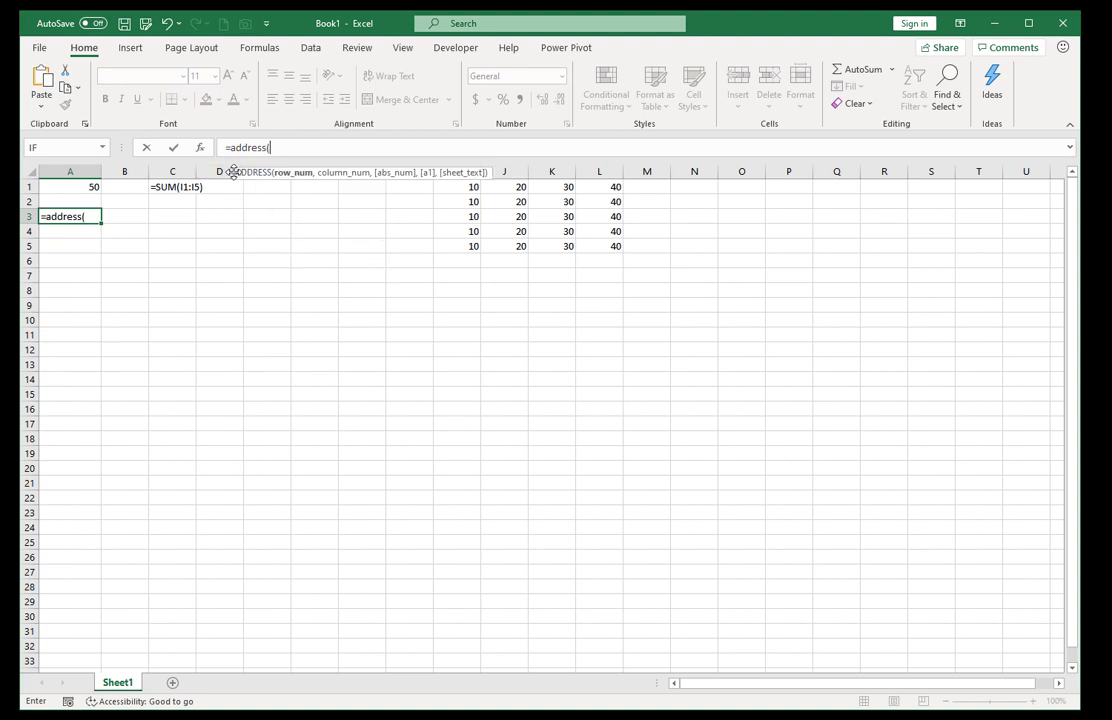
{"action": "left_click_drag", "start_coordinate": [233, 172], "coordinate": [220, 199]}
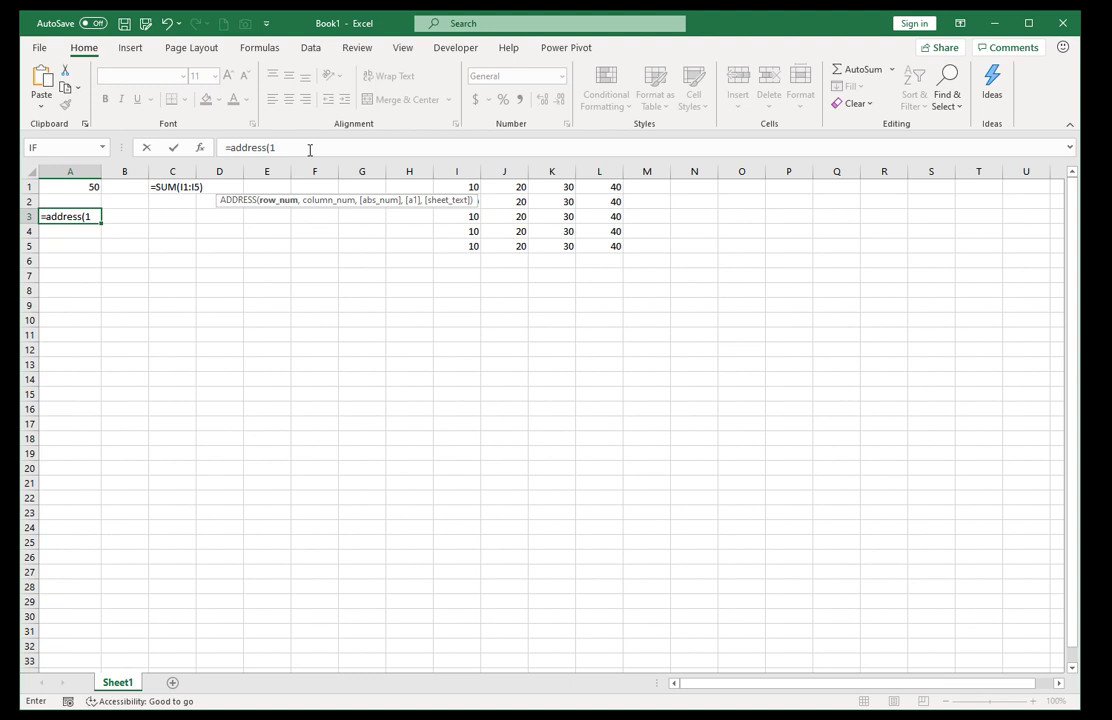
{"action": "type", "text": ","}
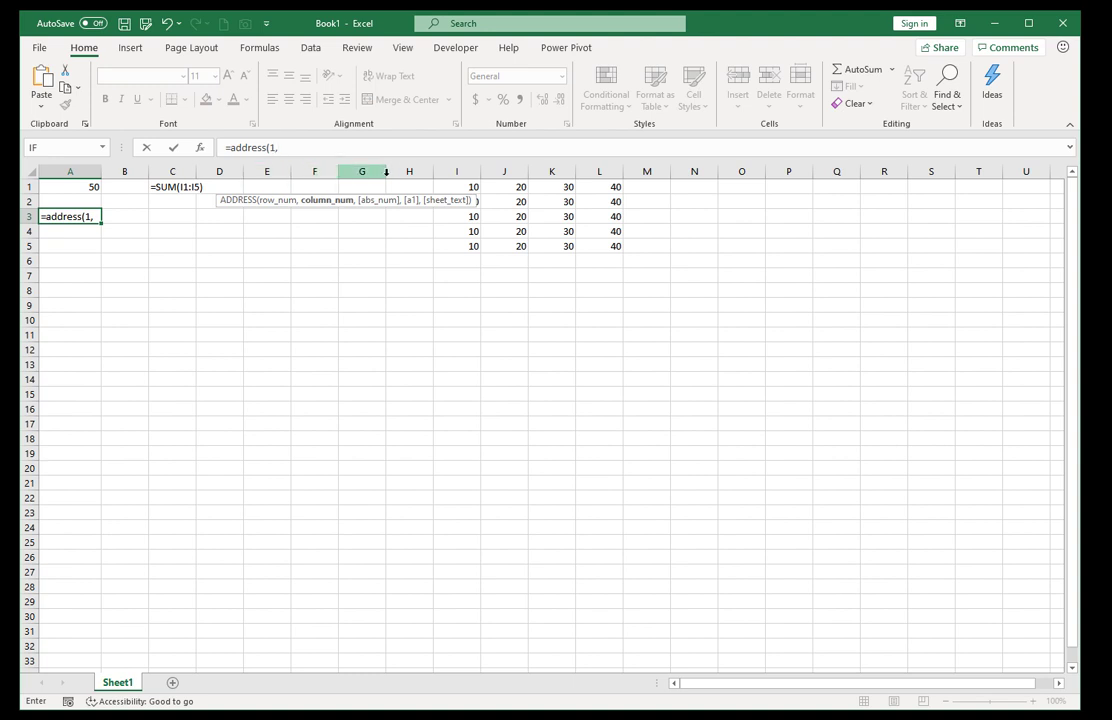
{"action": "type", "text": "9"}
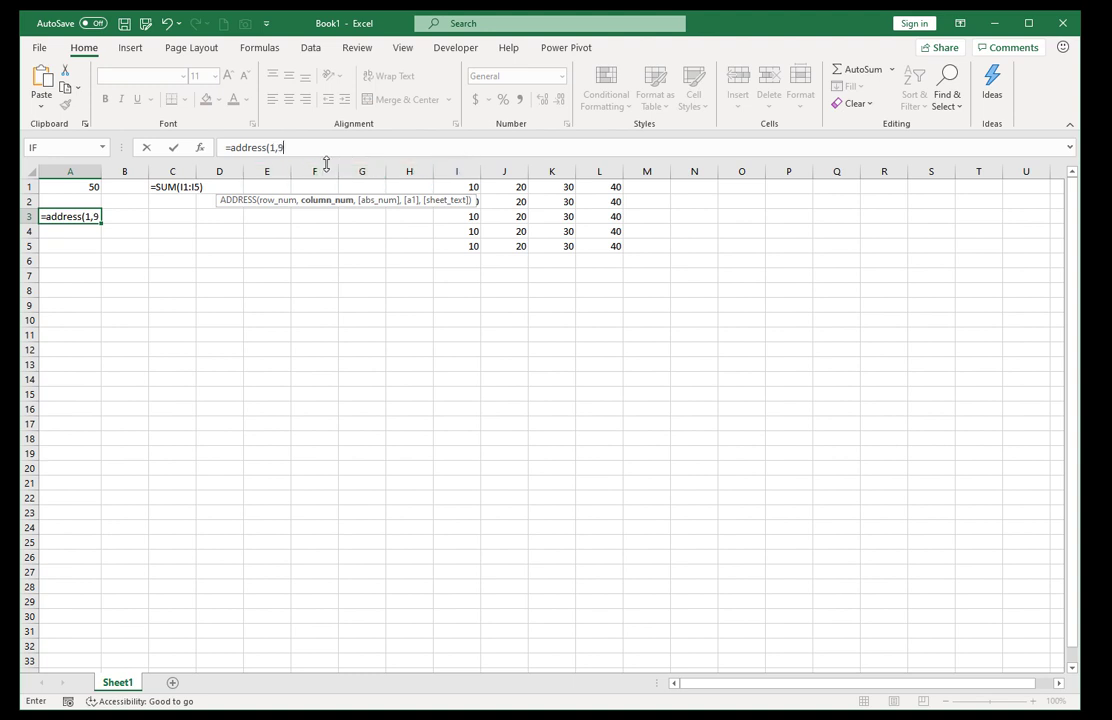
{"action": "type", "text": ")"}
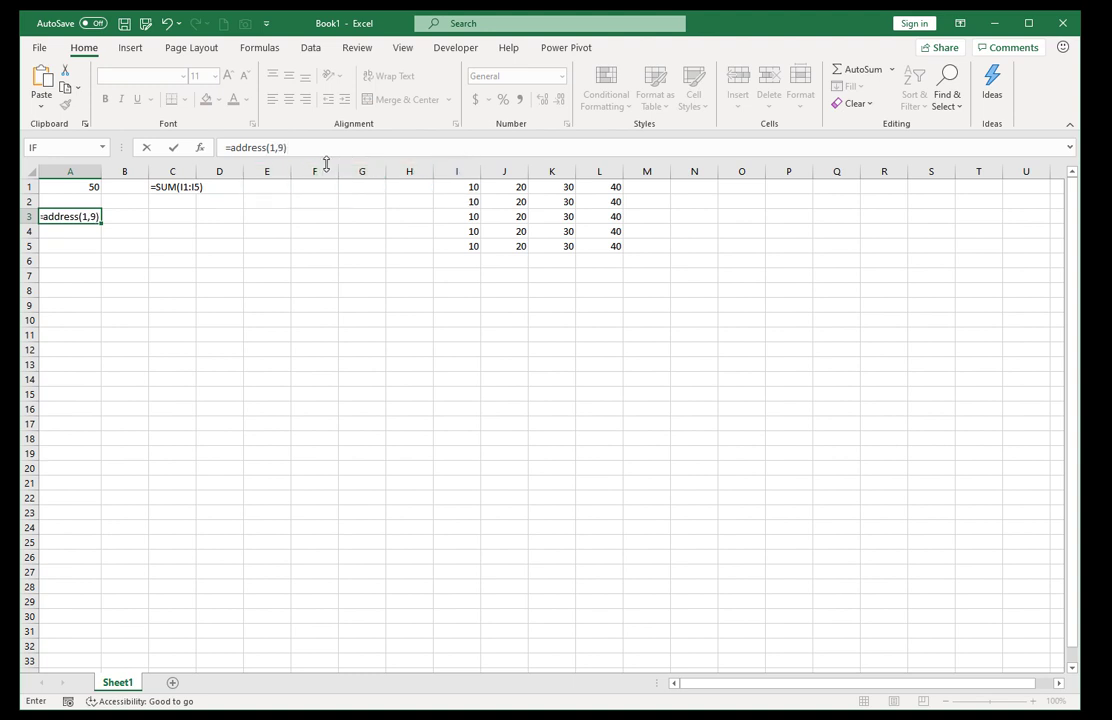
{"action": "key", "text": "ctrl+Return"}
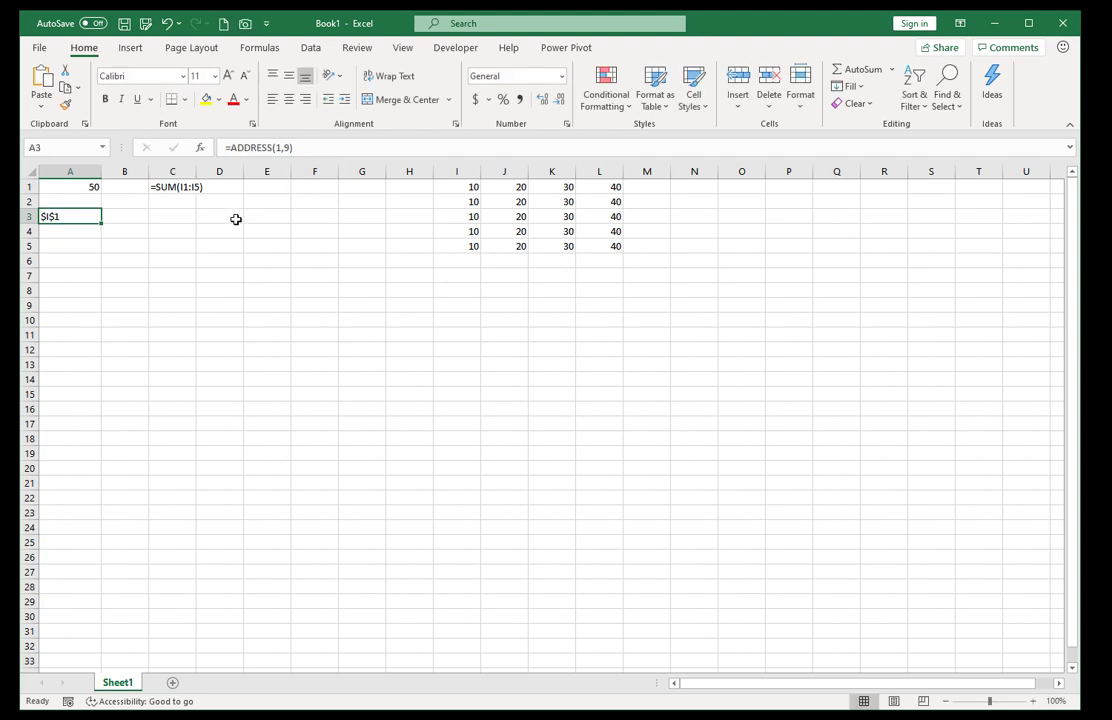
Step: Review the optional arguments of the ADDRESS function in A3's formula, keeping the formula as it is
{"action": "left_click", "coordinate": [301, 148]}
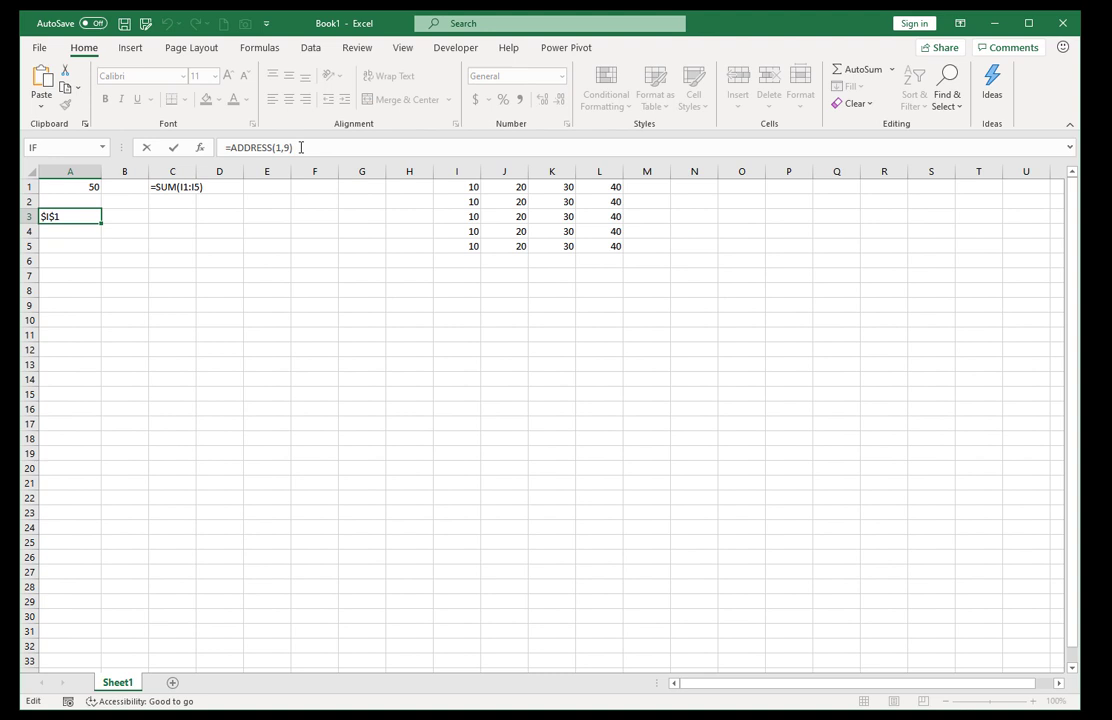
{"action": "key", "text": "BackSpace"}
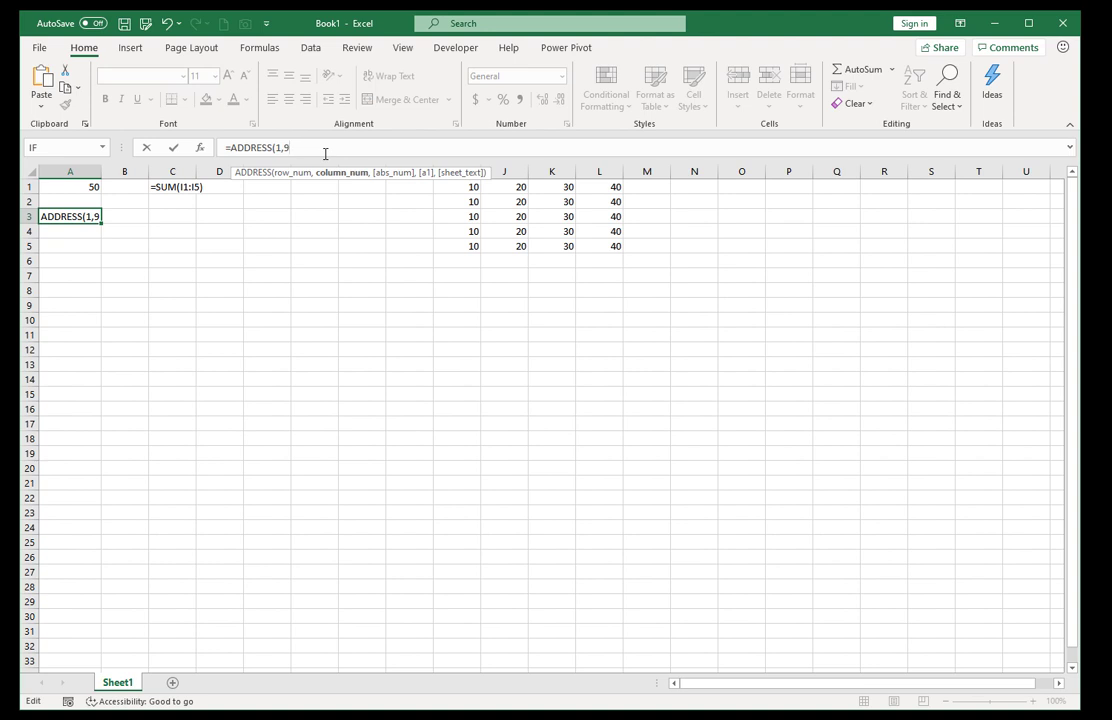
{"action": "type", "text": ")"}
{"action": "key", "text": "ctrl+Return"}
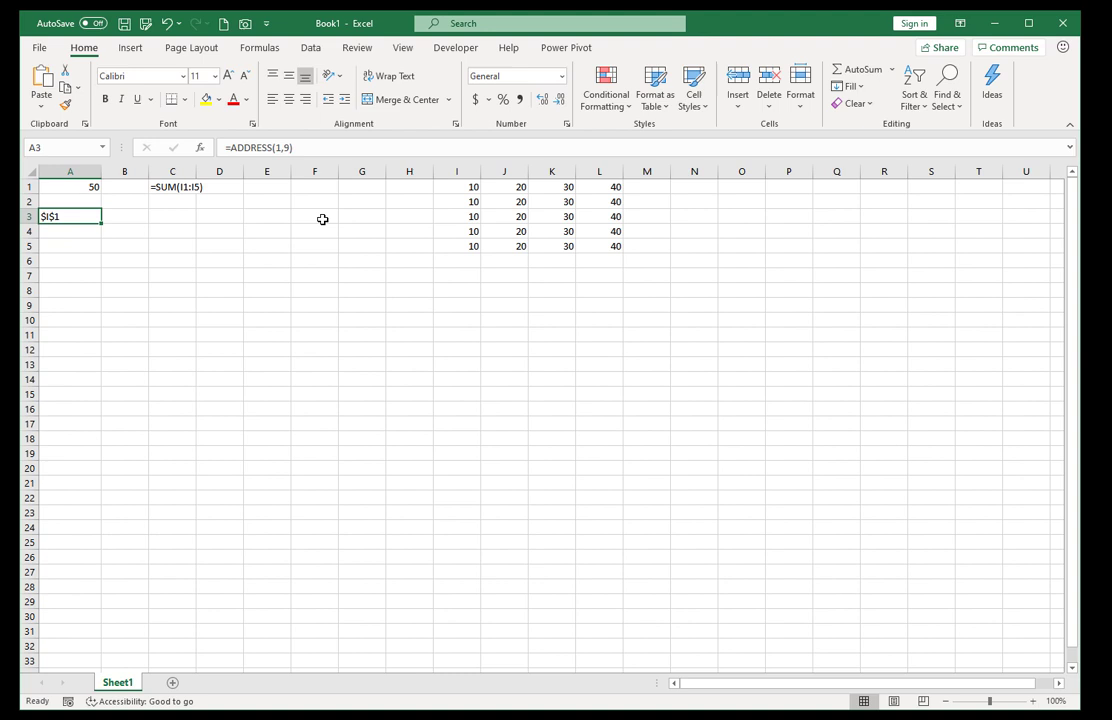
Step: Append a colon to the ADDRESS result in A3, making the formula =ADDRESS(1,9)&":"
{"action": "left_click", "coordinate": [313, 148]}
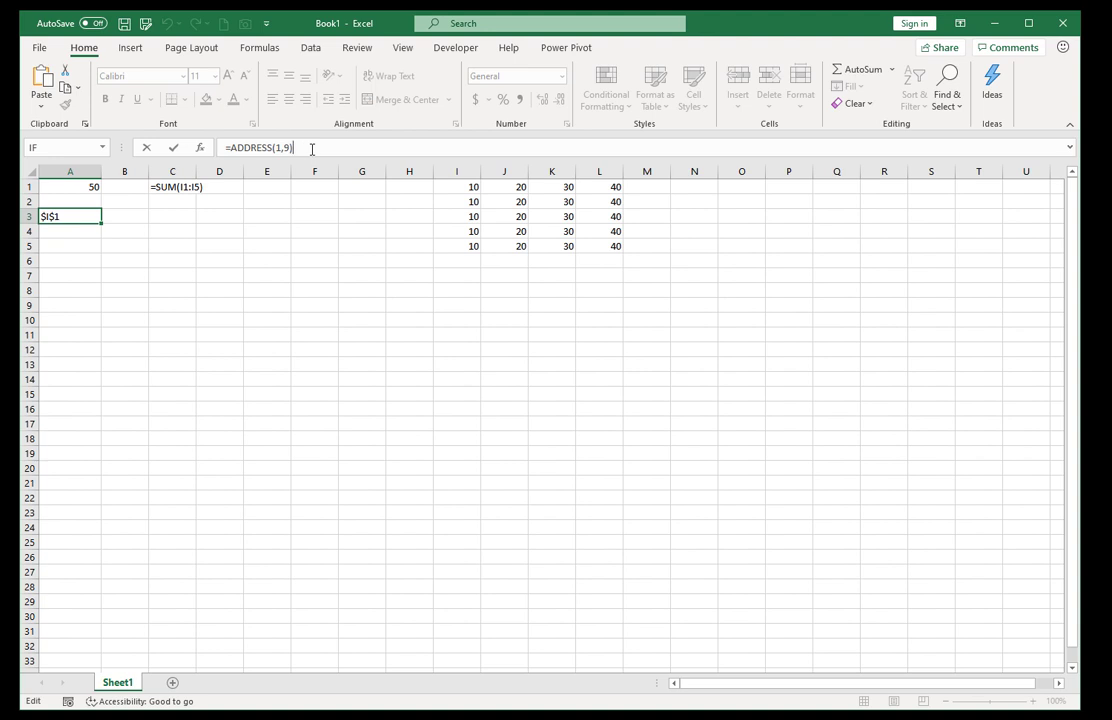
{"action": "type", "text": "&"}
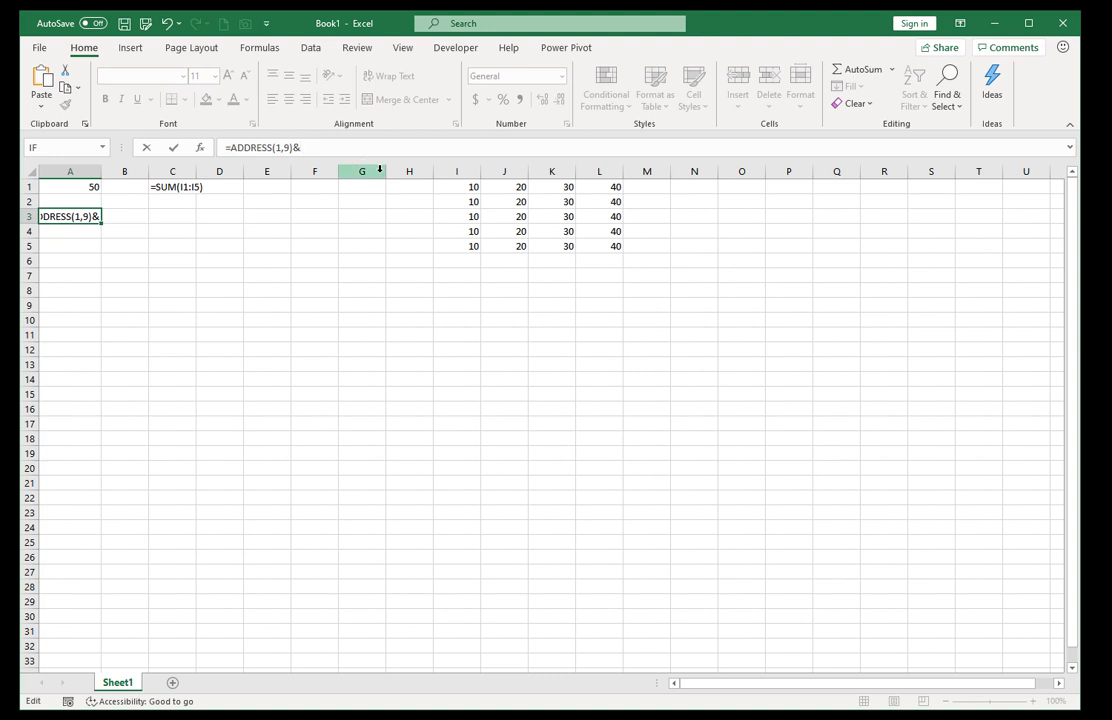
{"action": "type", "text": "\":\""}
{"action": "key", "text": "ctrl+Return"}
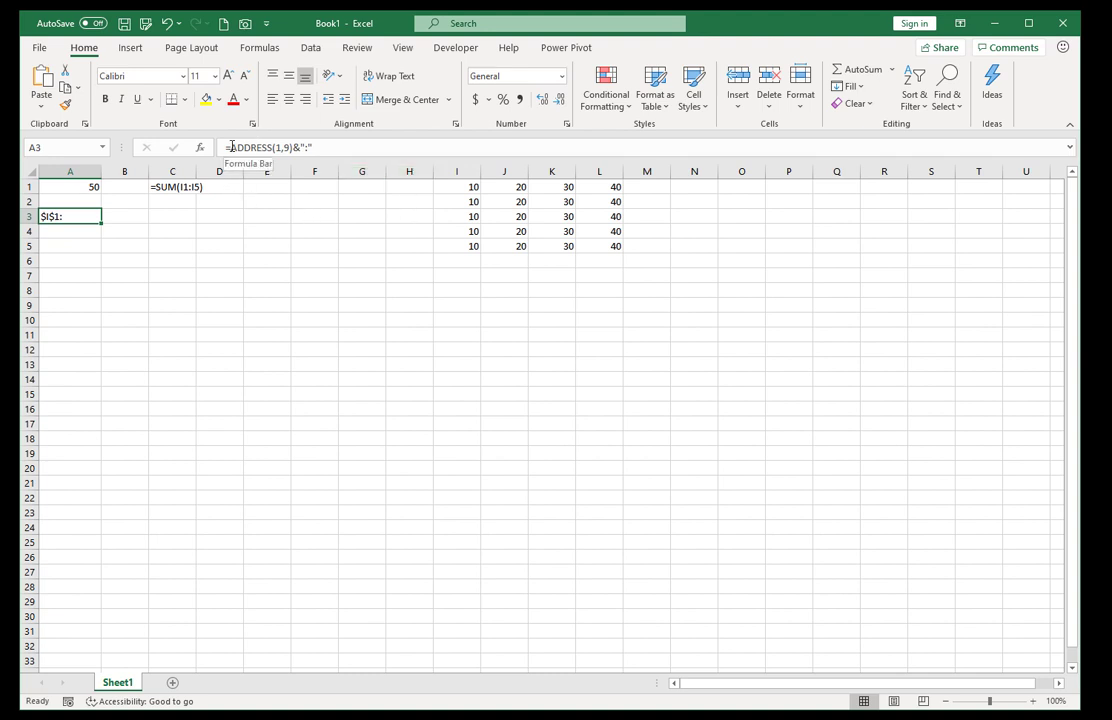
Step: Extend A3's formula with a second copy of the ADDRESS function, making it =ADDRESS(1,9)&":"&ADDRESS(1,9)
{"action": "left_click_drag", "start_coordinate": [231, 147], "coordinate": [294, 147]}
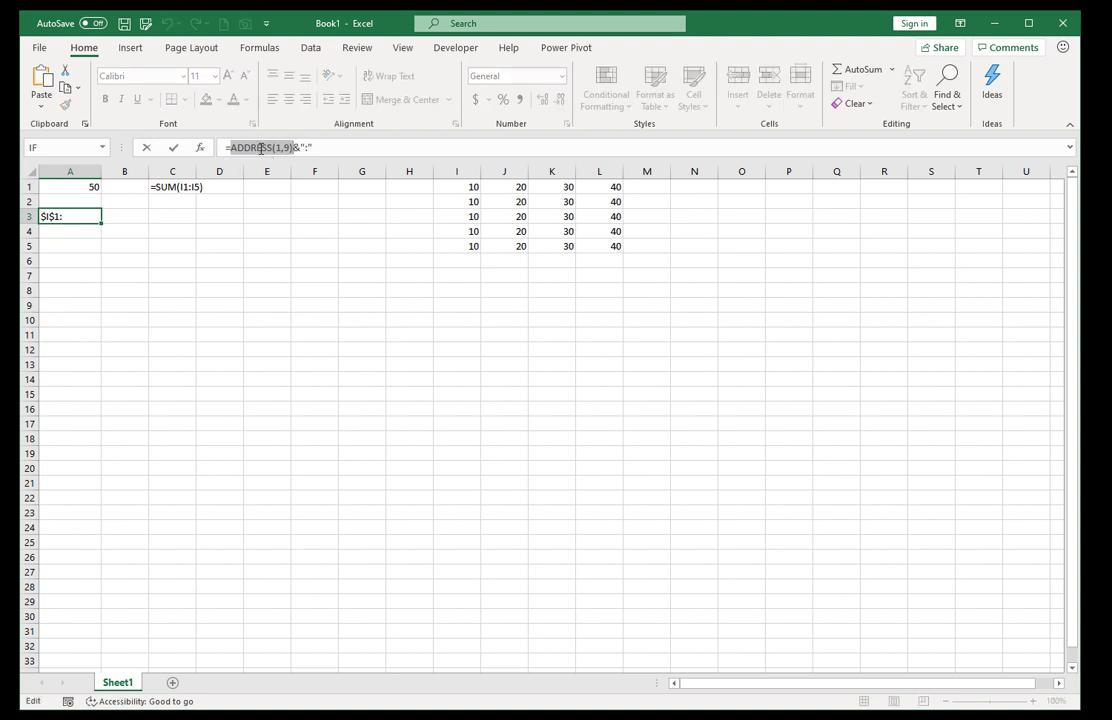
{"action": "right_click", "coordinate": [261, 147]}
{"action": "left_click", "coordinate": [262, 175]}
{"action": "left_click", "coordinate": [346, 147]}
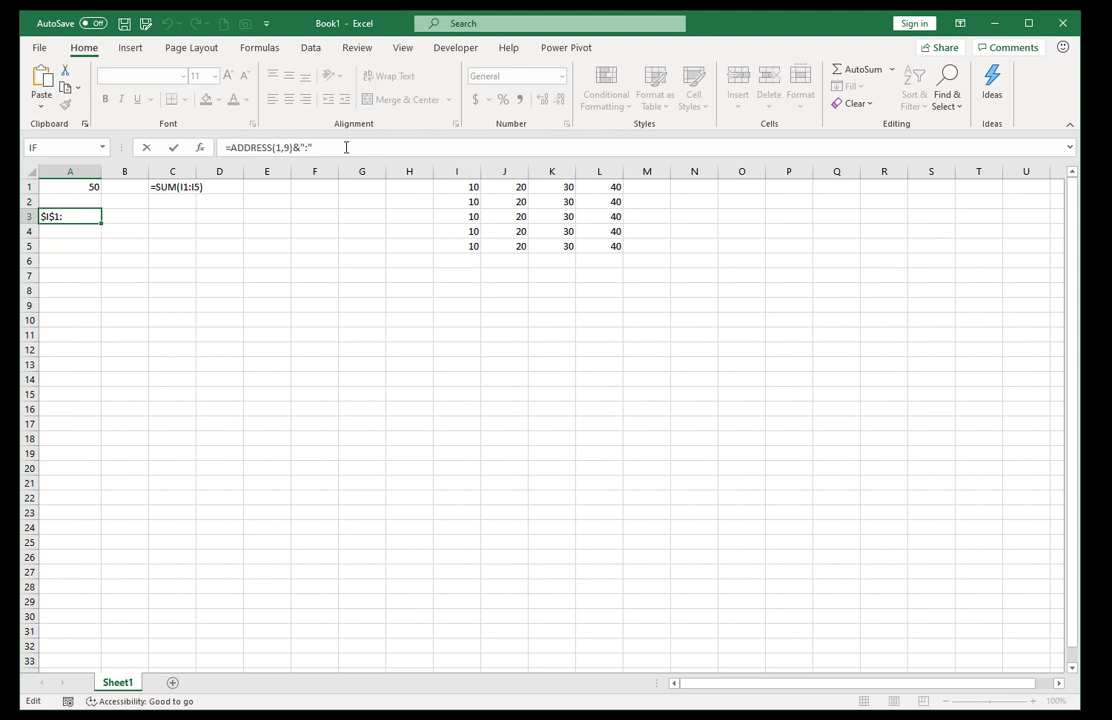
{"action": "key", "text": "ctrl+v"}
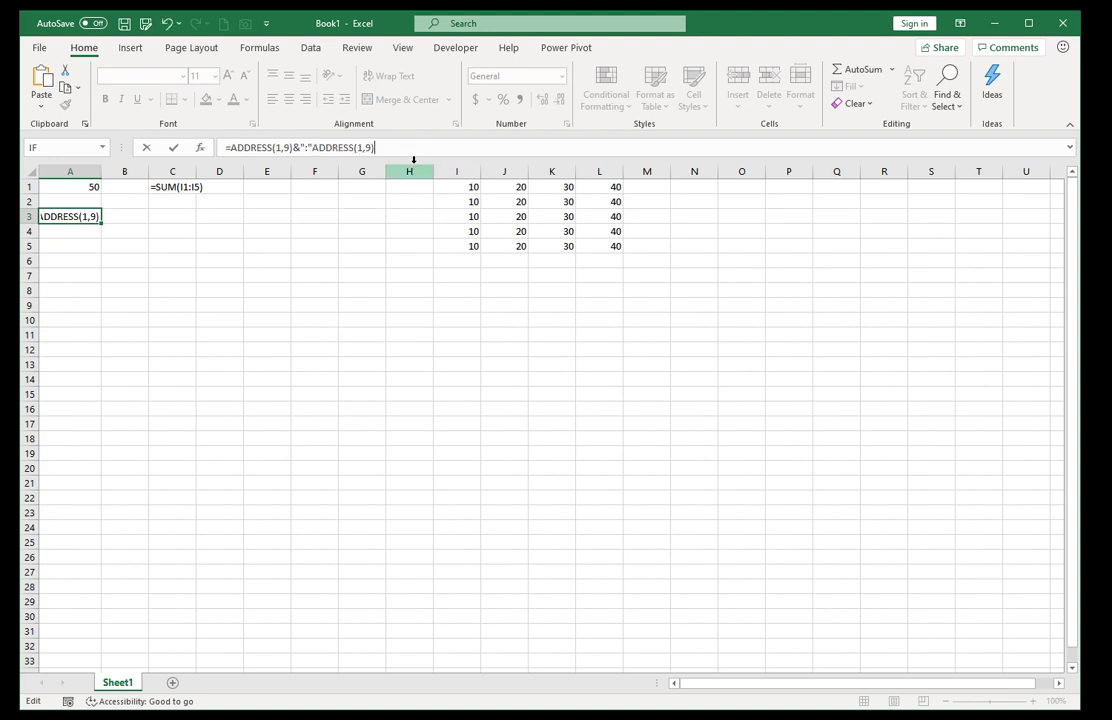
{"action": "key", "text": "Return"}
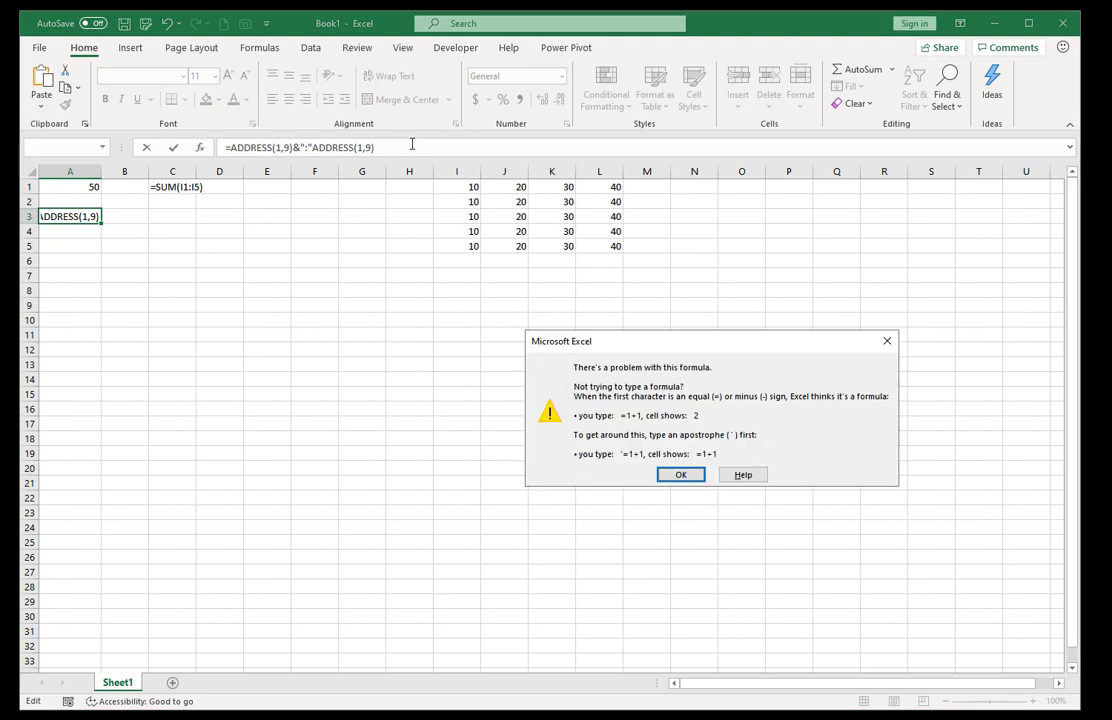
{"action": "left_click", "coordinate": [680, 475]}
{"action": "key", "text": "Left"}
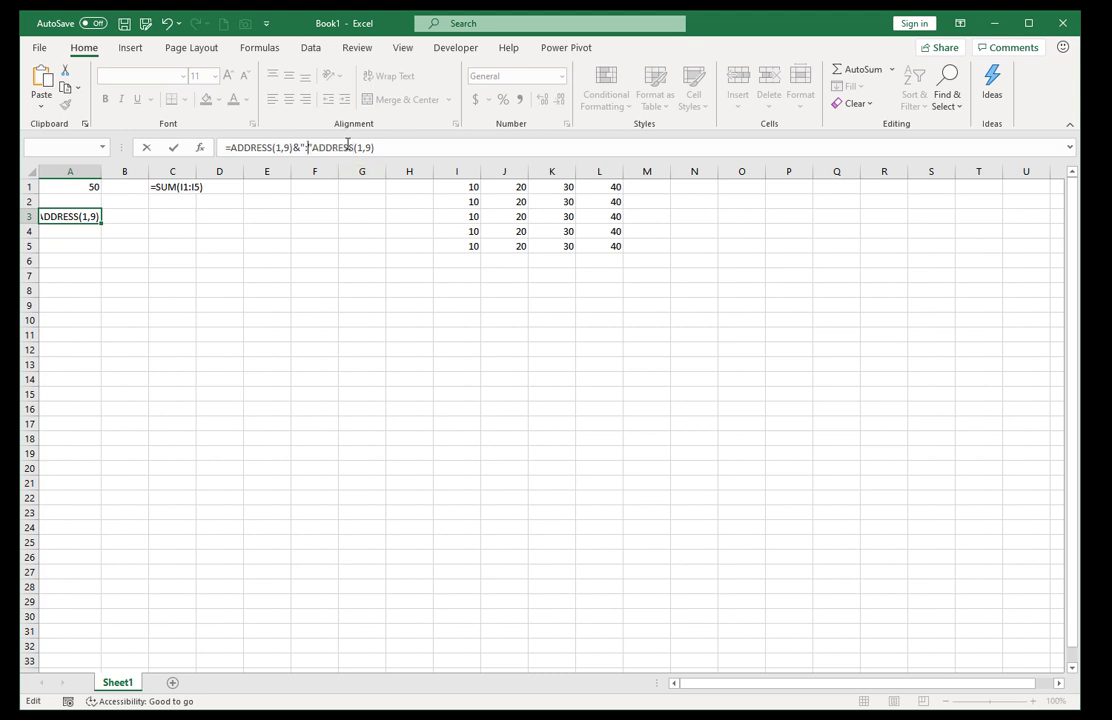
{"action": "type", "text": "\"&"}
{"action": "key", "text": "ctrl+Return"}
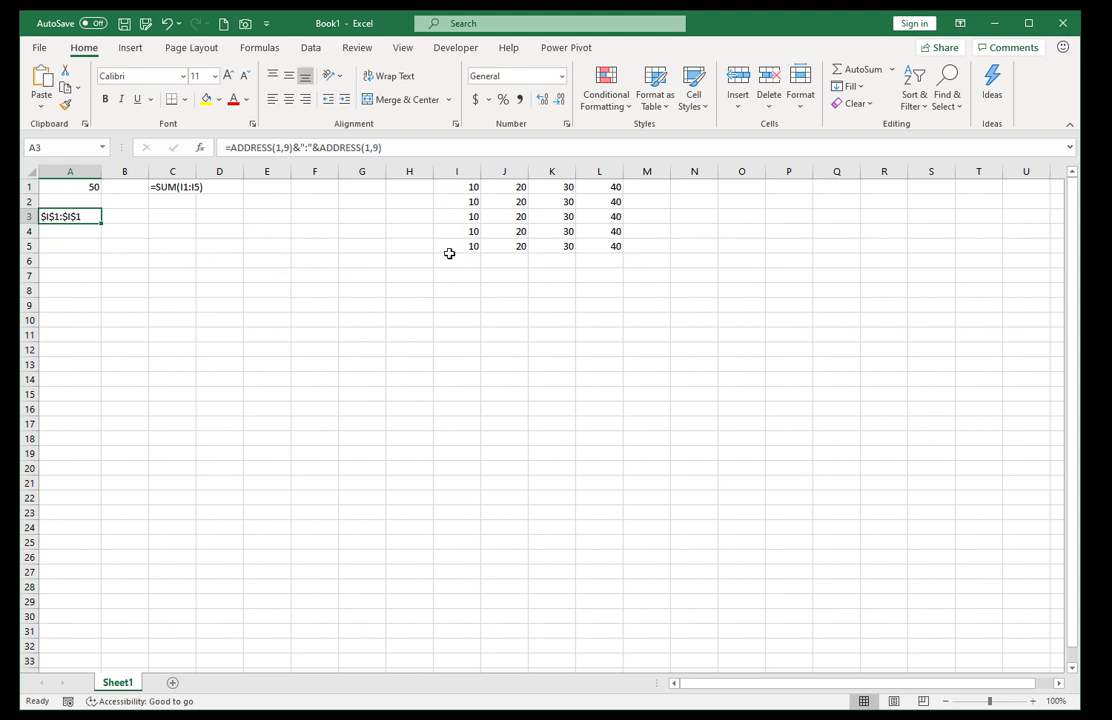
Step: Set the row number of the second ADDRESS function in A3's formula to 5
{"action": "left_click", "coordinate": [366, 148]}
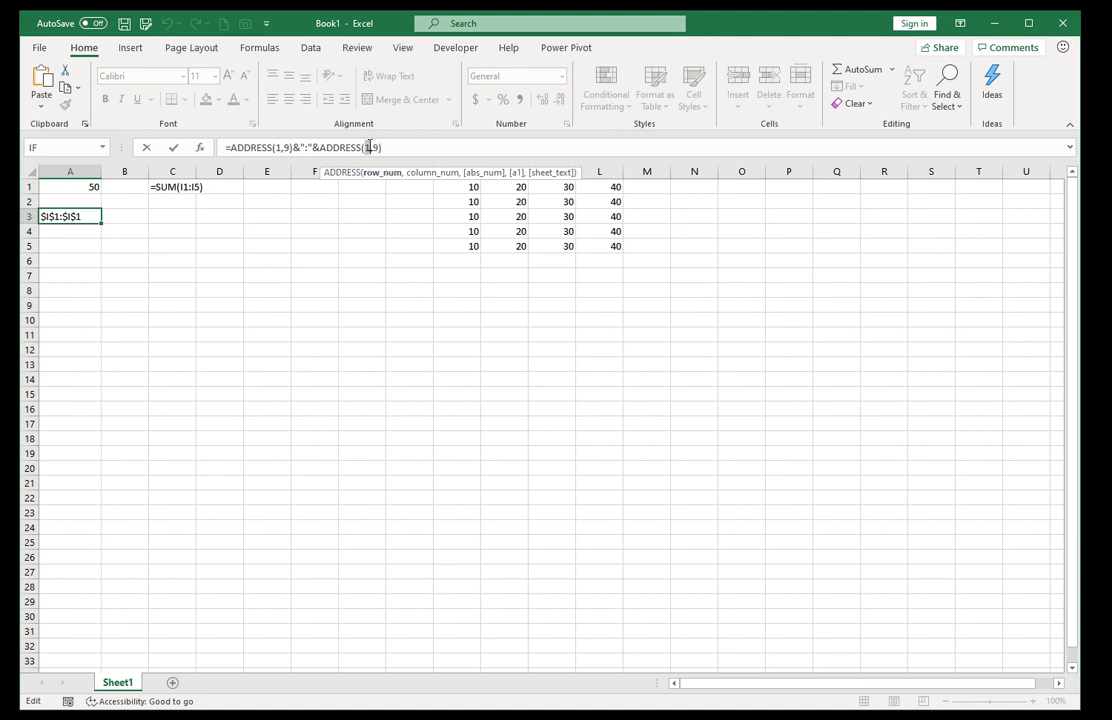
{"action": "left_click_drag", "start_coordinate": [366, 148], "coordinate": [376, 140]}
{"action": "type", "text": "5"}
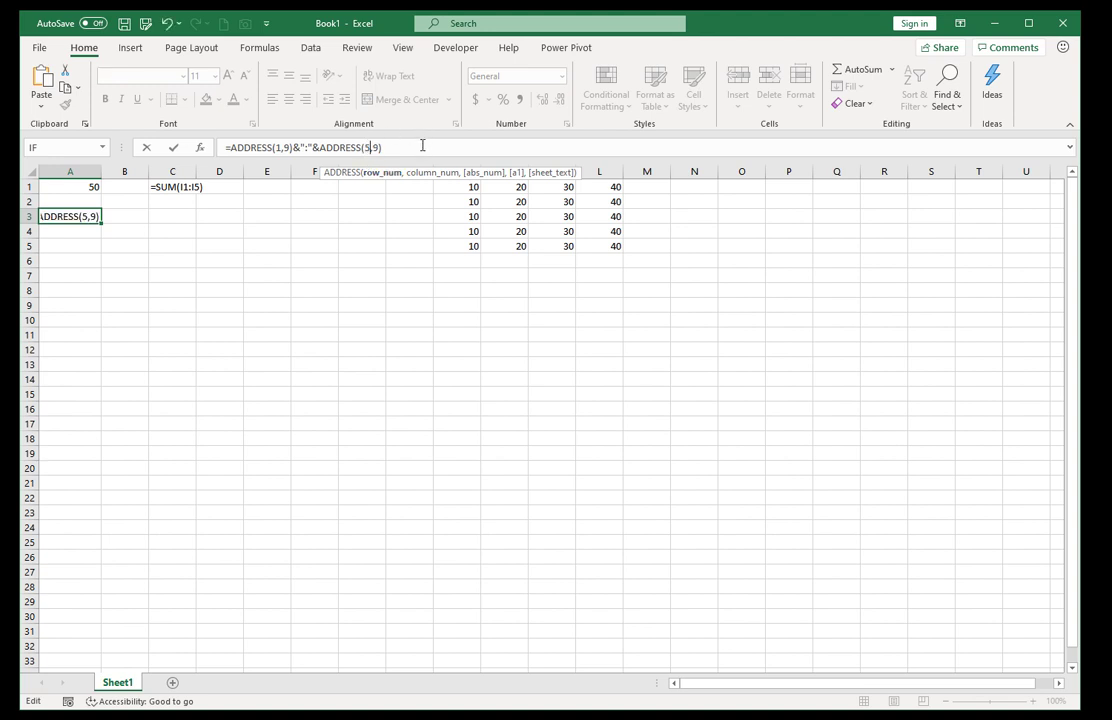
{"action": "key", "text": "ctrl+Return"}
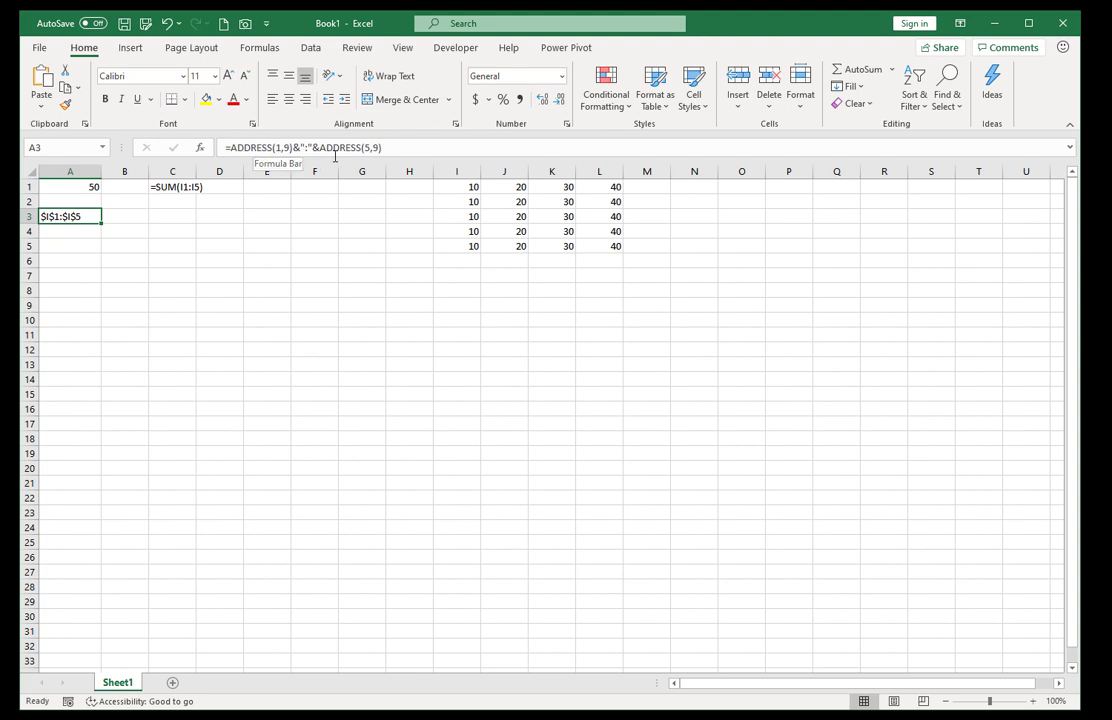
Step: Try to total the built range by wrapping A3's whole ADDRESS formula in a SUM function
{"action": "left_click", "coordinate": [226, 147]}
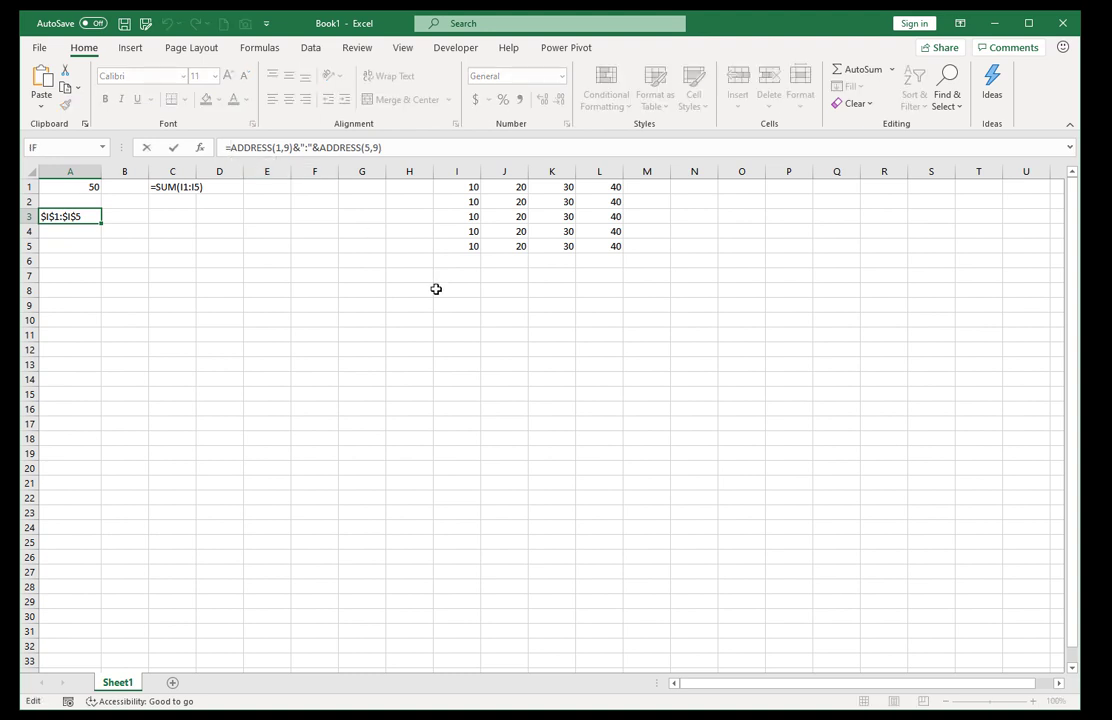
{"action": "type", "text": "sum("}
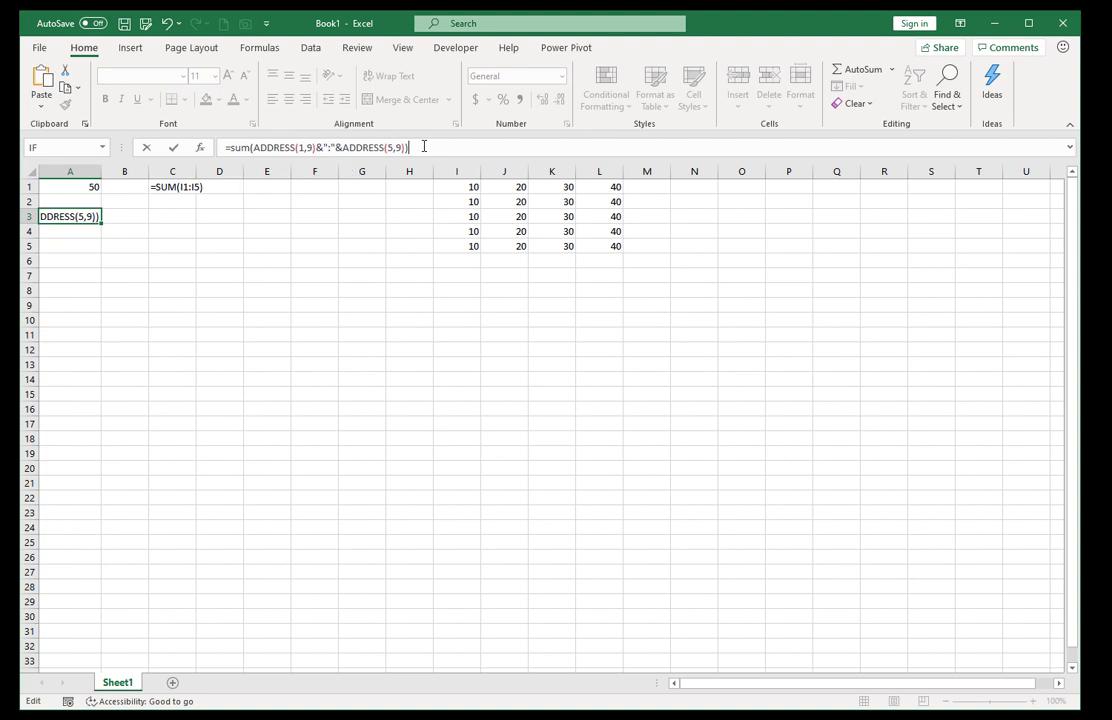
{"action": "key", "text": "ctrl+Return"}
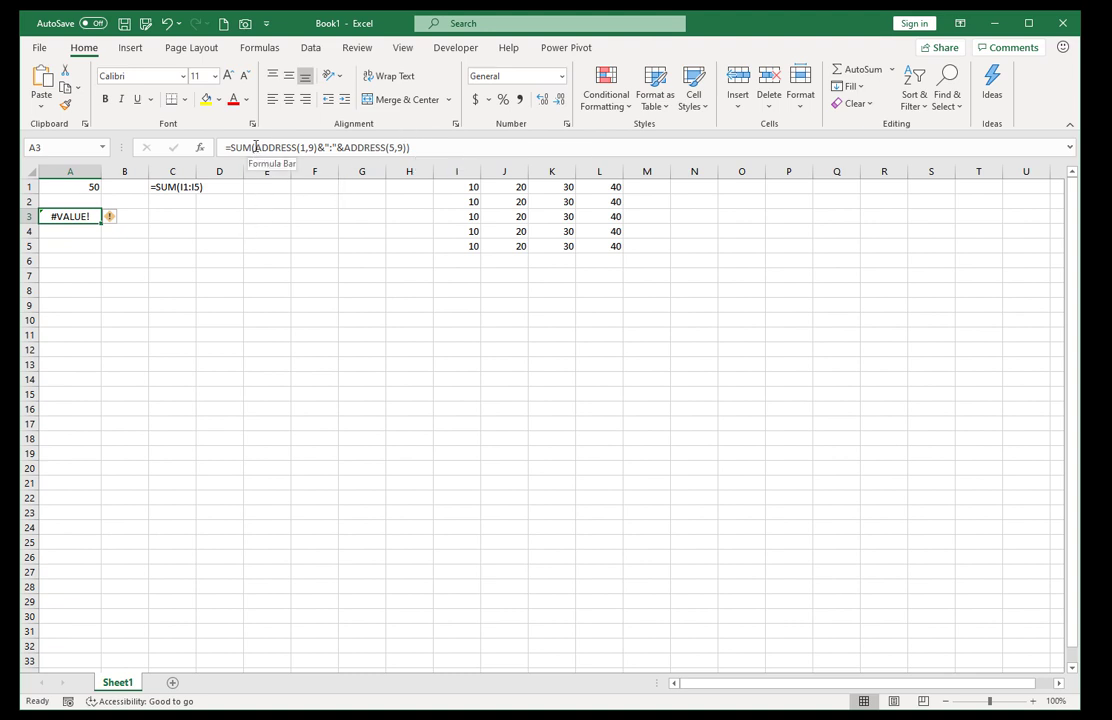
Step: Evaluate the argument inside A3's SUM function to inspect it, and put the original ADDRESS expression back
{"action": "left_click_drag", "start_coordinate": [256, 147], "coordinate": [402, 148]}
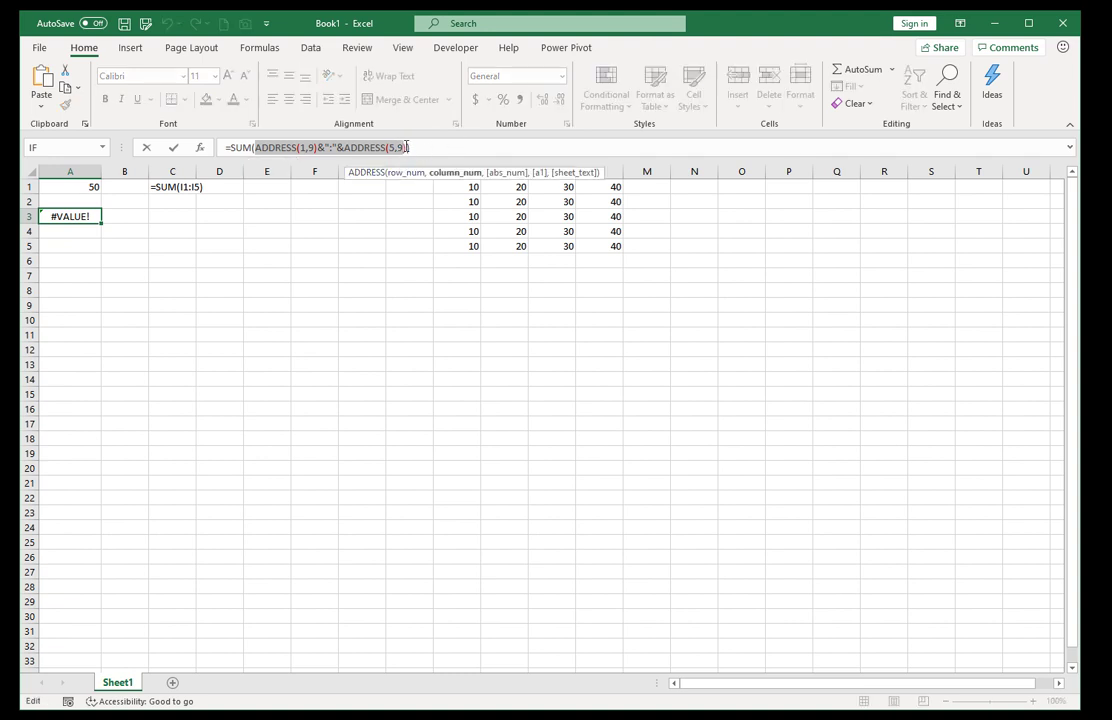
{"action": "left_click_drag", "start_coordinate": [256, 148], "coordinate": [408, 149]}
{"action": "key", "text": "ctrl+c"}
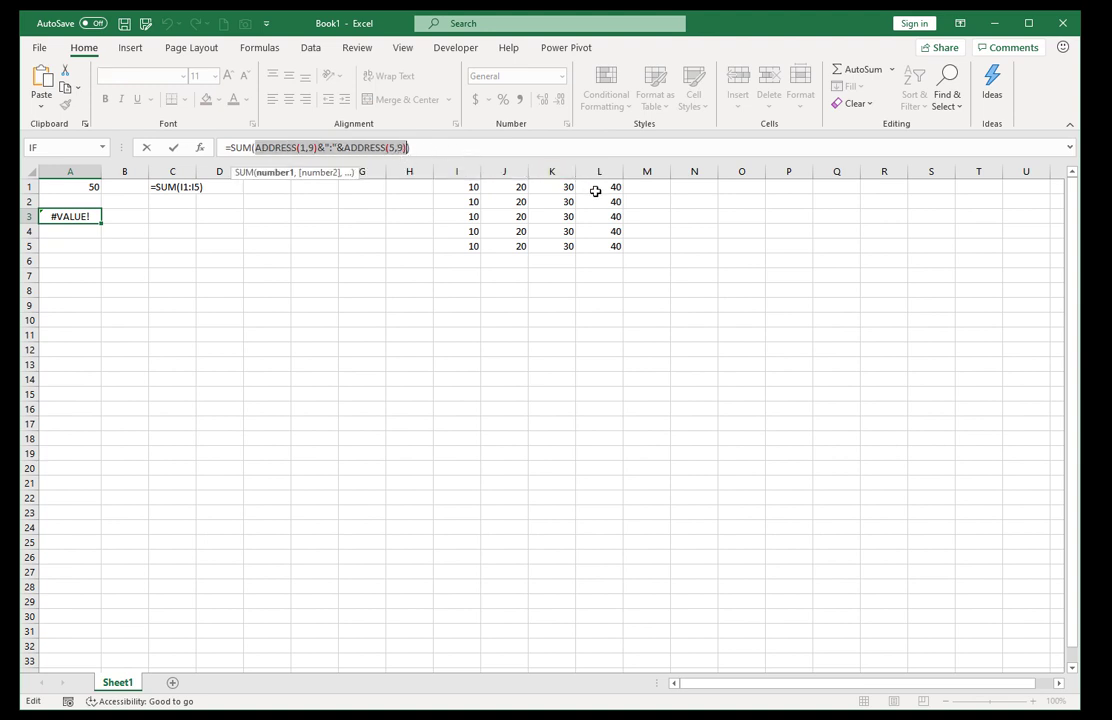
{"action": "key", "text": "F9"}
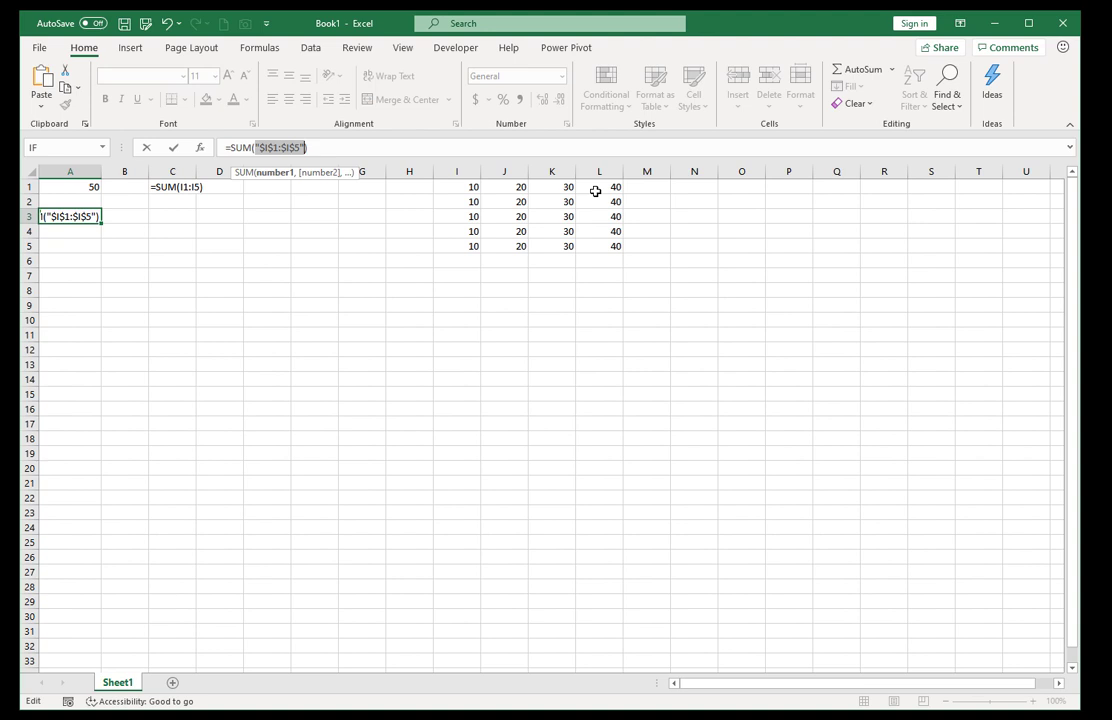
{"action": "key", "text": "ctrl+v"}
{"action": "key", "text": "ctrl+Return"}
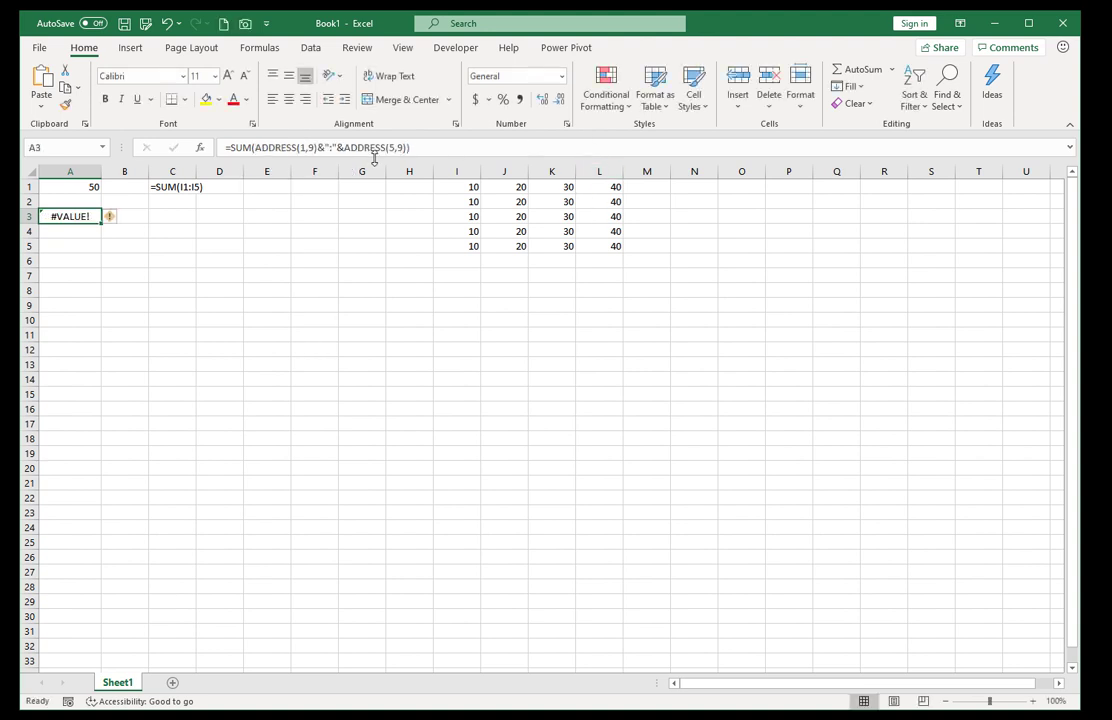
Step: Remove the SUM wrapper from A3, returning the formula to =ADDRESS(1,9)&":"&ADDRESS(5,9)
{"action": "left_click", "coordinate": [230, 147]}
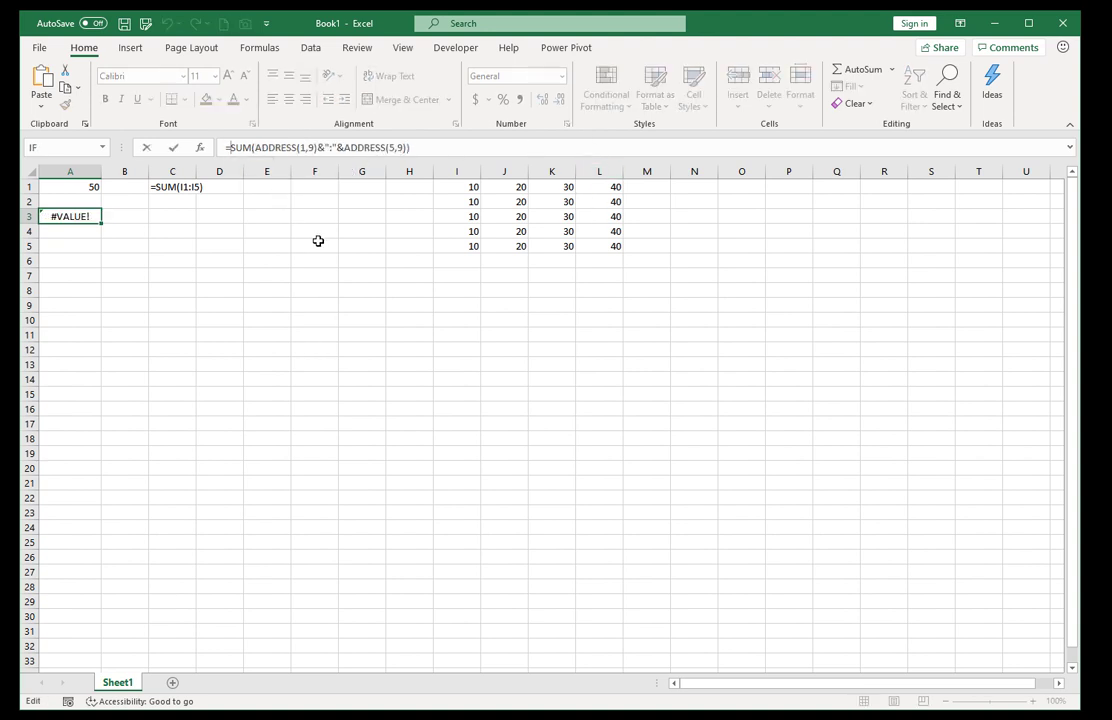
{"action": "key", "text": "Delete"}
{"action": "key", "text": "Delete"}
{"action": "key", "text": "Delete"}
{"action": "key", "text": "Delete"}
{"action": "key", "text": "End"}
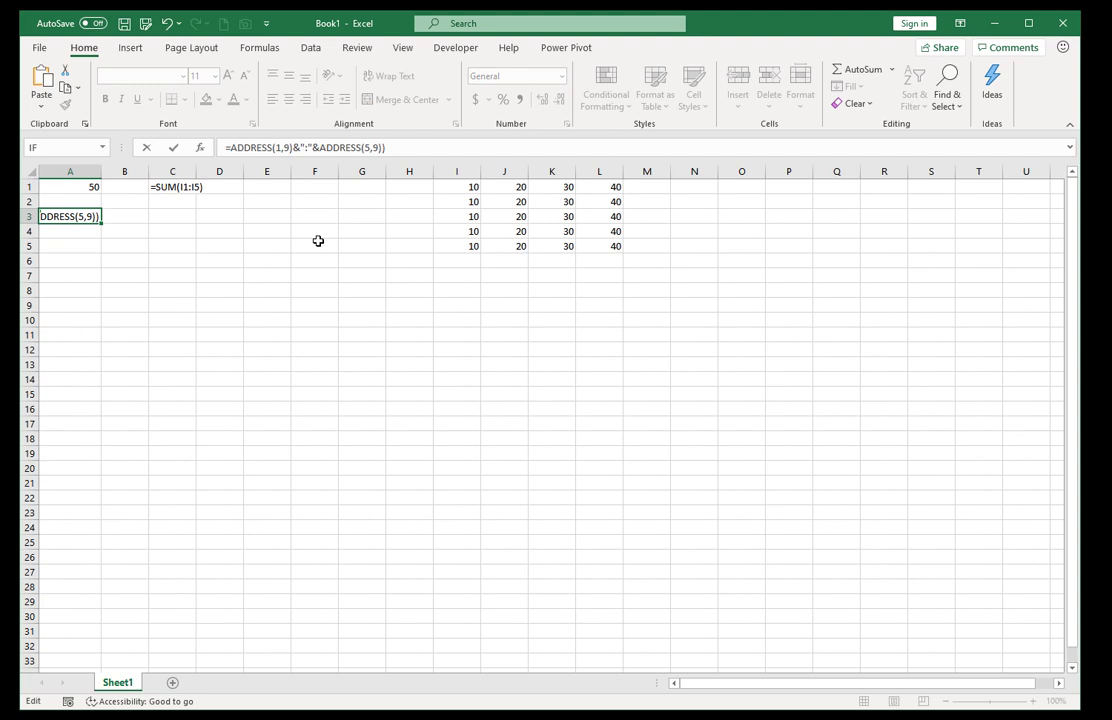
{"action": "key", "text": "BackSpace"}
{"action": "key", "text": "ctrl+Return"}
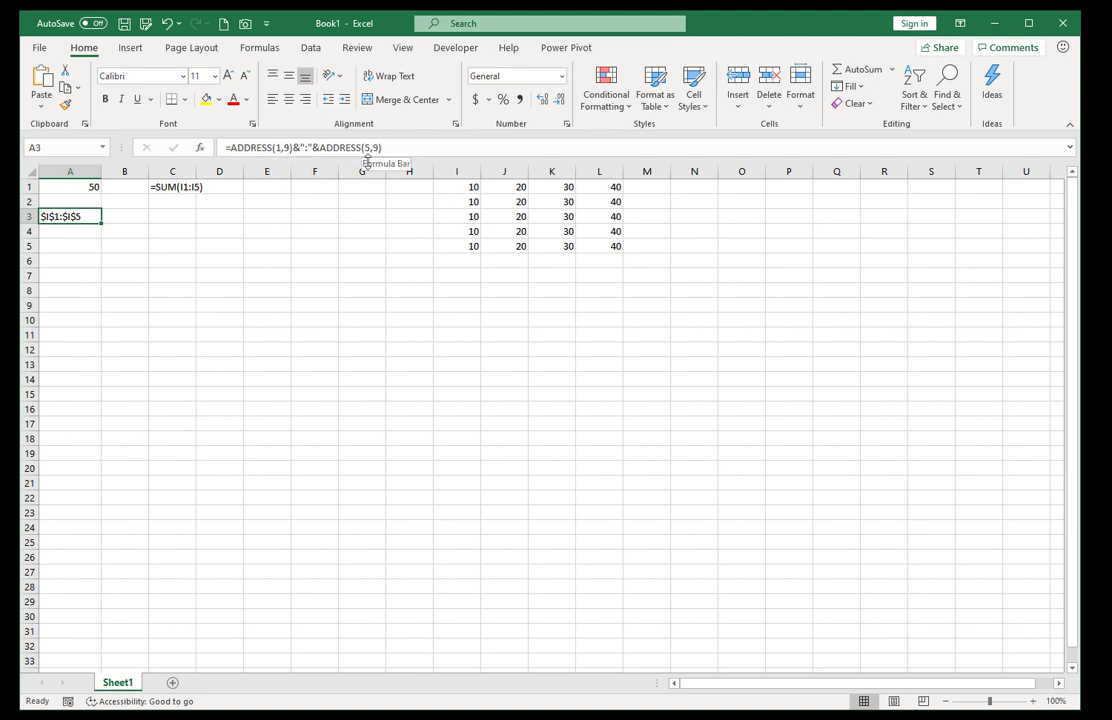
Step: Fill A3's ADDRESS formula down to A9 and compare the copies with the source data in row 1
{"action": "left_click_drag", "start_coordinate": [101, 223], "coordinate": [86, 308]}
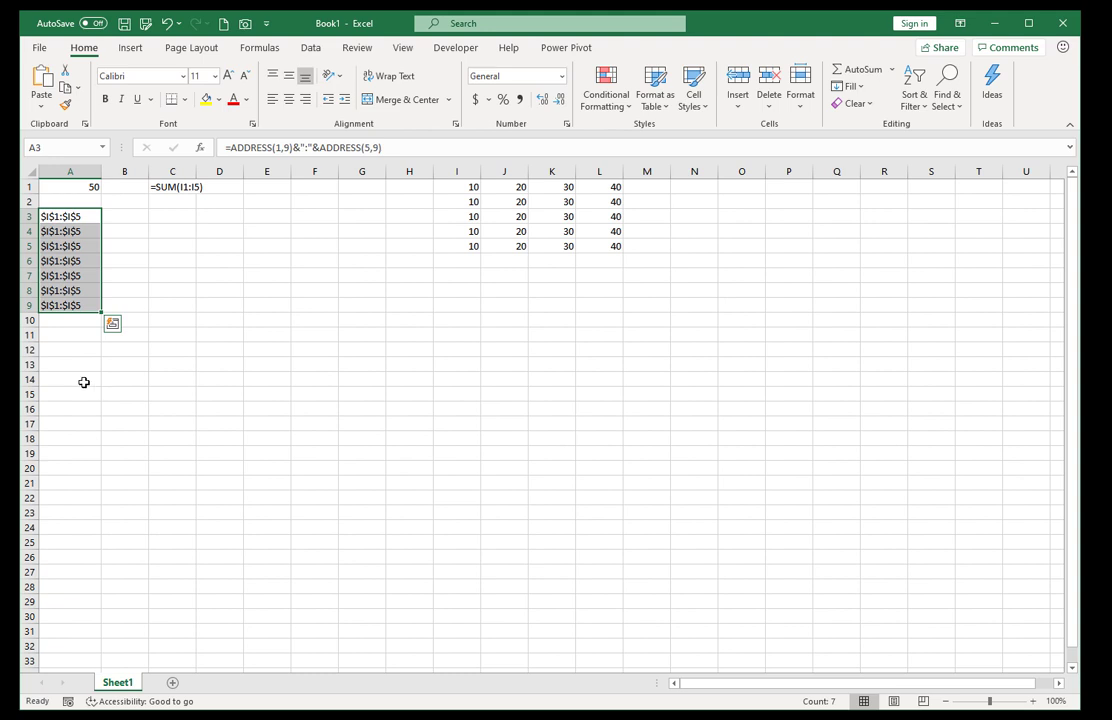
{"action": "left_click", "coordinate": [87, 231]}
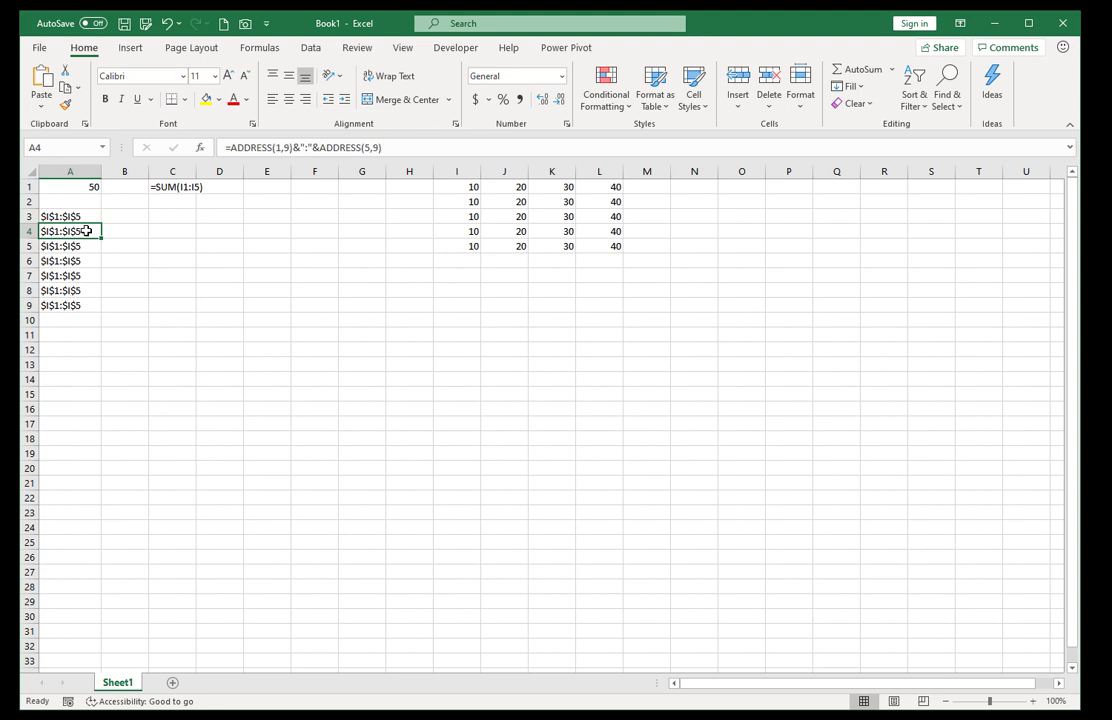
{"action": "left_click_drag", "start_coordinate": [87, 231], "coordinate": [84, 298]}
{"action": "left_click_drag", "start_coordinate": [455, 188], "coordinate": [615, 189]}
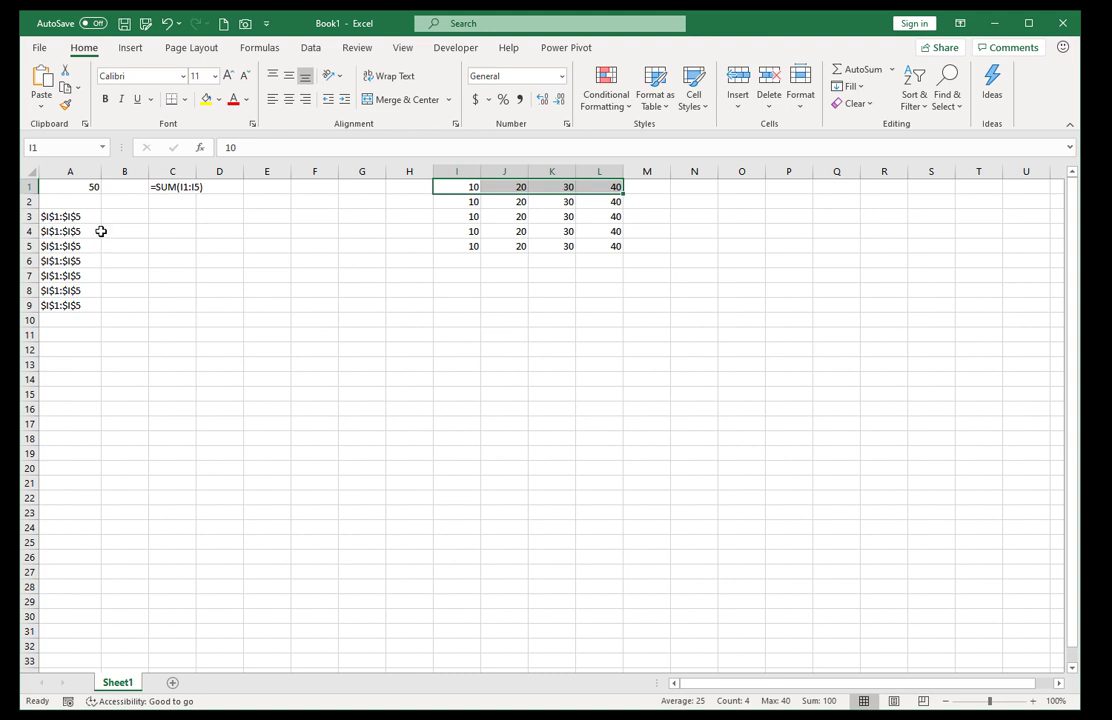
{"action": "left_click_drag", "start_coordinate": [47, 186], "coordinate": [60, 377]}
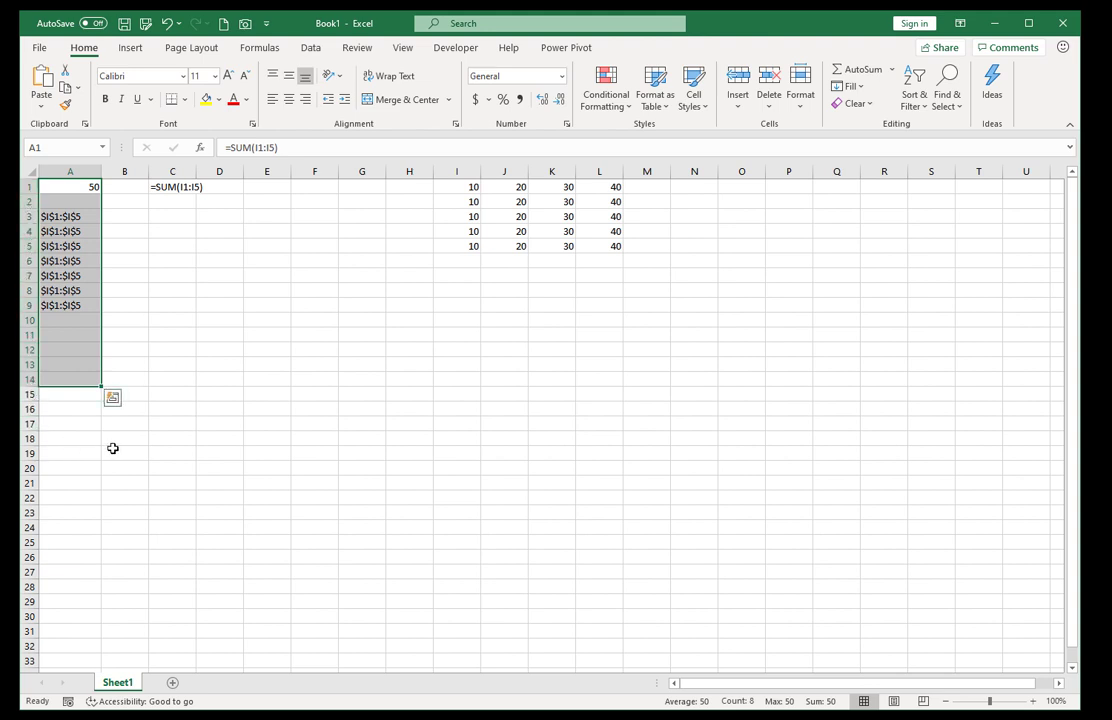
Step: Enter =ROW() in C3 and fill it down to C17
{"action": "left_click", "coordinate": [167, 213]}
{"action": "type", "text": "=row()"}
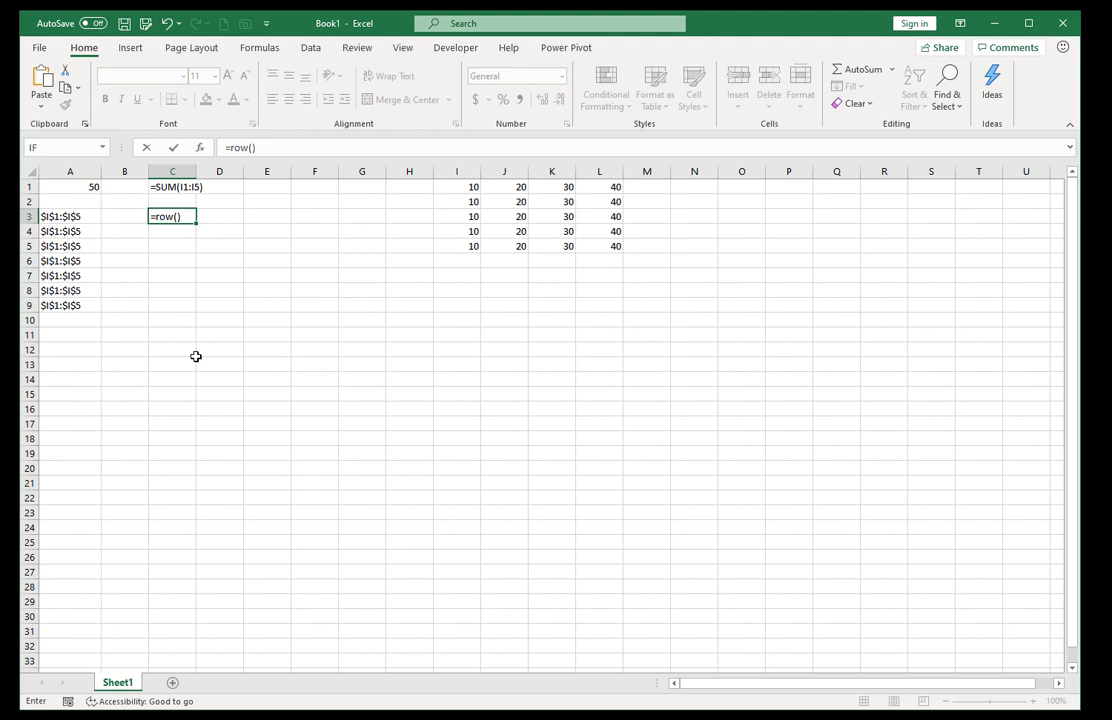
{"action": "key", "text": "ctrl+Return"}
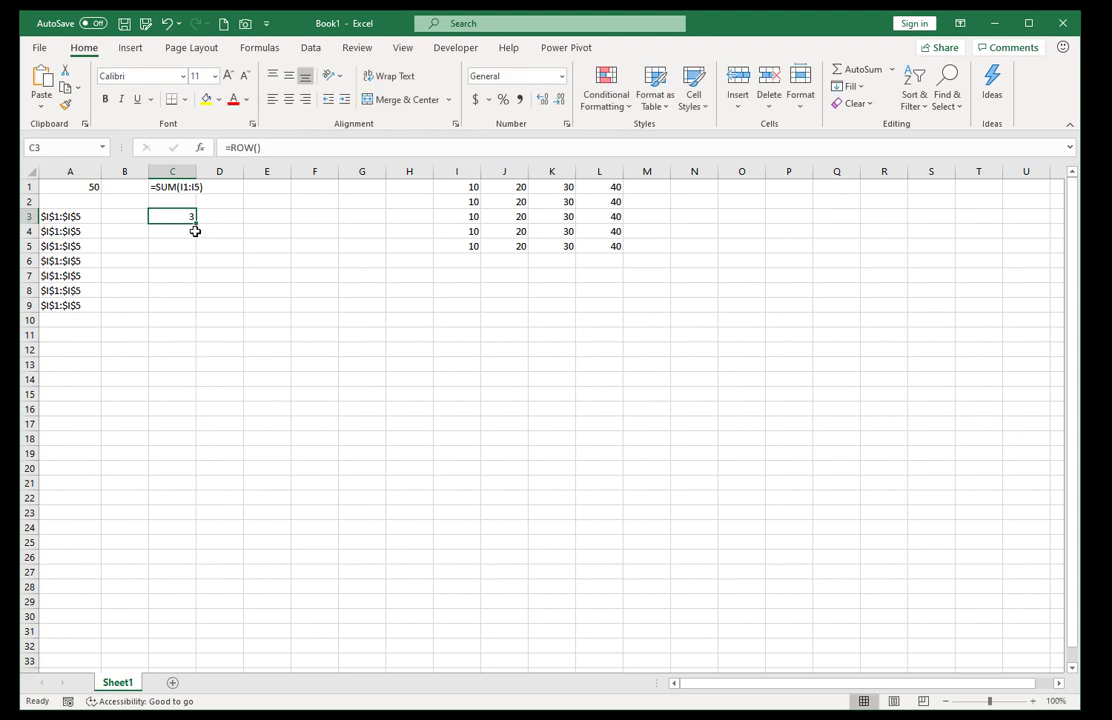
{"action": "left_click_drag", "start_coordinate": [196, 222], "coordinate": [196, 426]}
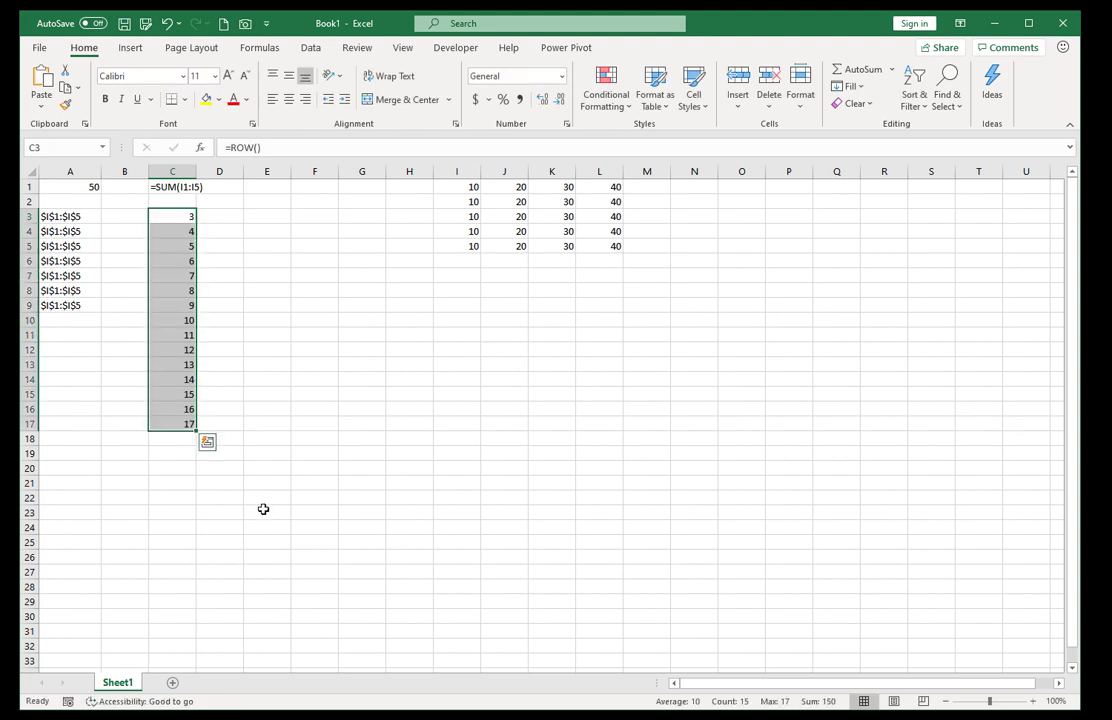
{"action": "left_click", "coordinate": [168, 222]}
{"action": "left_click_drag", "start_coordinate": [167, 229], "coordinate": [169, 424]}
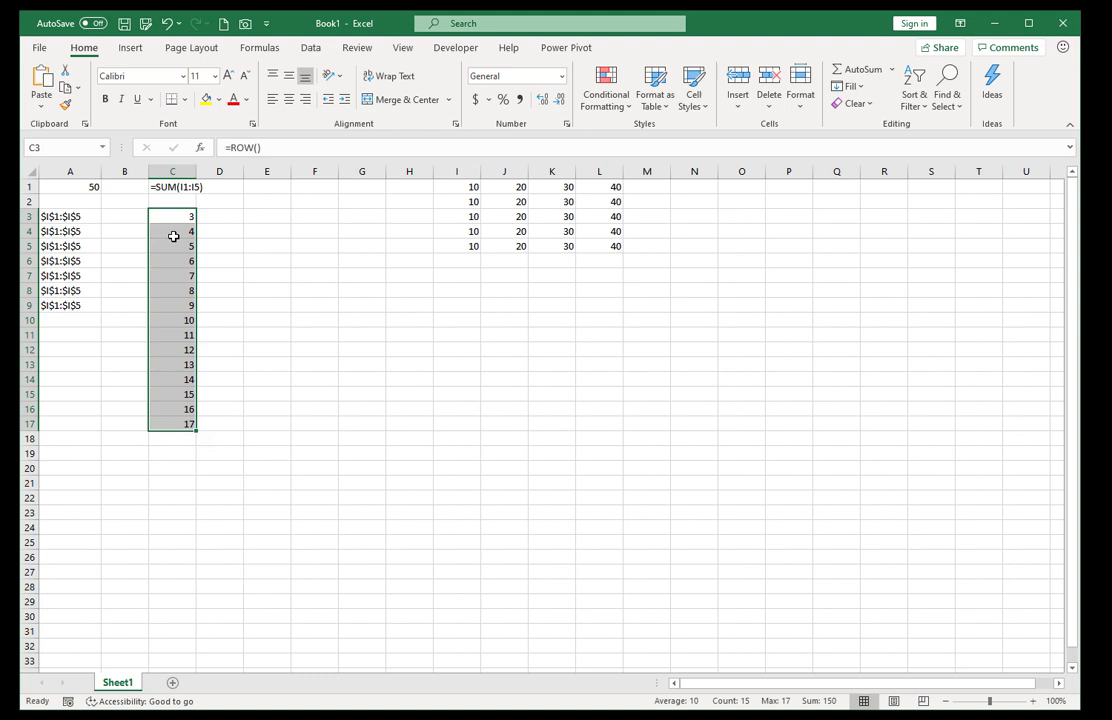
Step: Clear the trial ROW formulas in C3:C17 and the copied ADDRESS formulas in A4:A9
{"action": "left_click_drag", "start_coordinate": [164, 216], "coordinate": [174, 423]}
{"action": "key", "text": "Delete"}
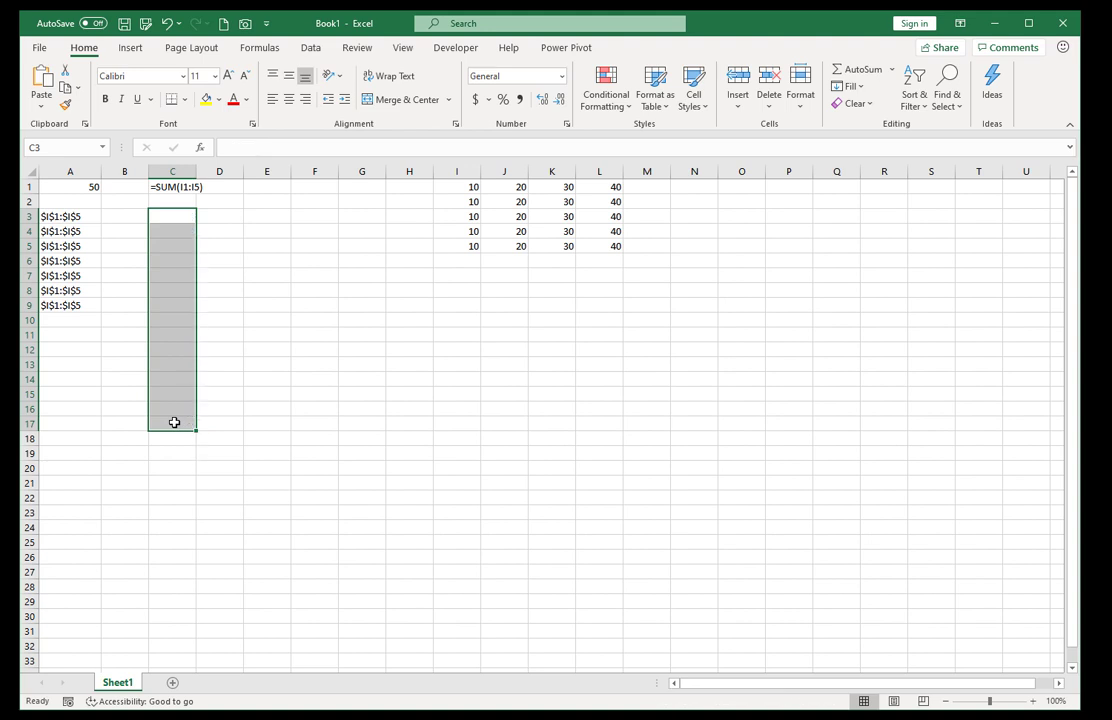
{"action": "left_click_drag", "start_coordinate": [72, 231], "coordinate": [74, 303]}
{"action": "key", "text": "Delete"}
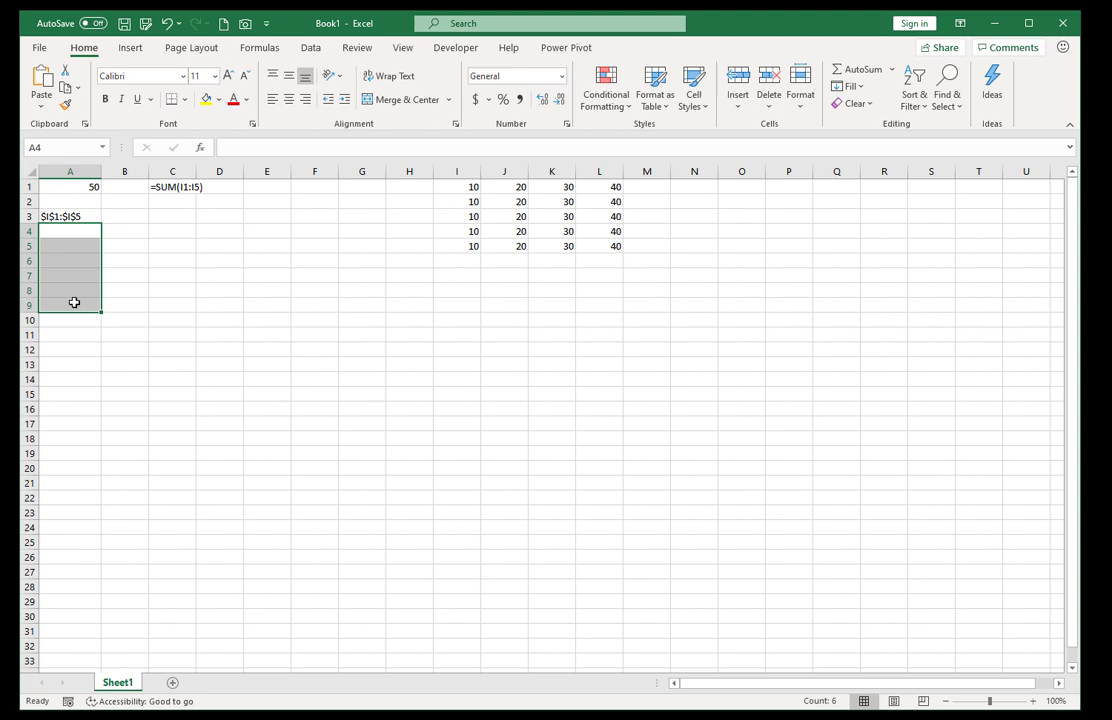
Step: Examine the row and column arguments of both ADDRESS functions in A3, leaving the formula as it is
{"action": "left_click", "coordinate": [55, 216]}
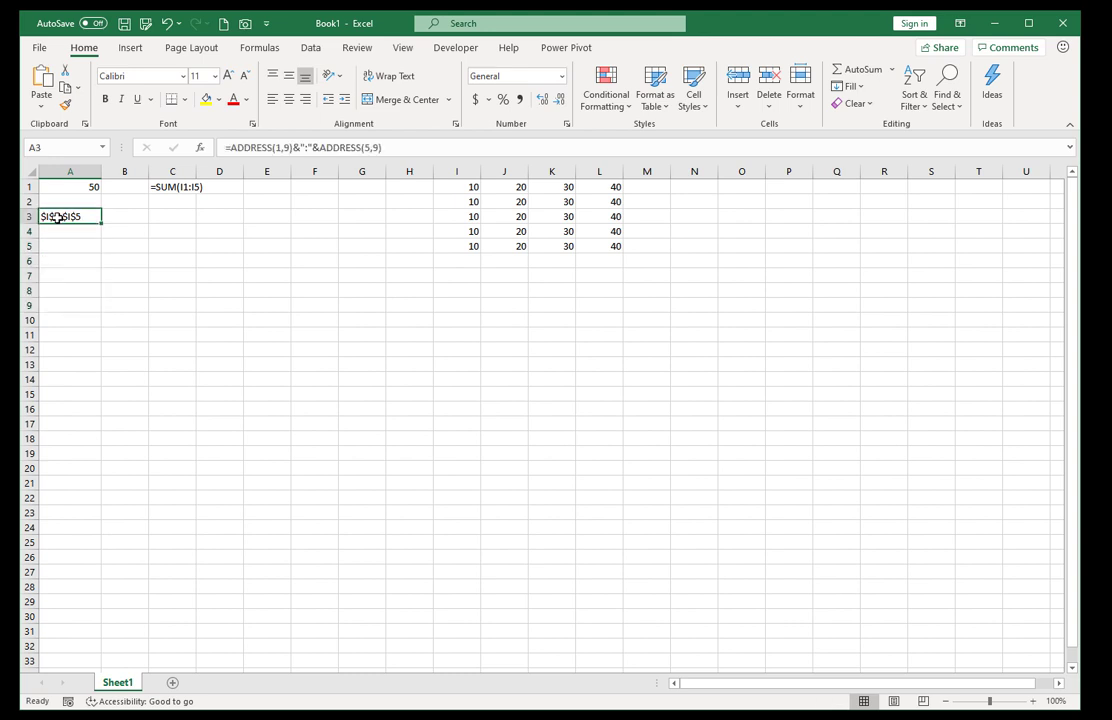
{"action": "left_click", "coordinate": [280, 148]}
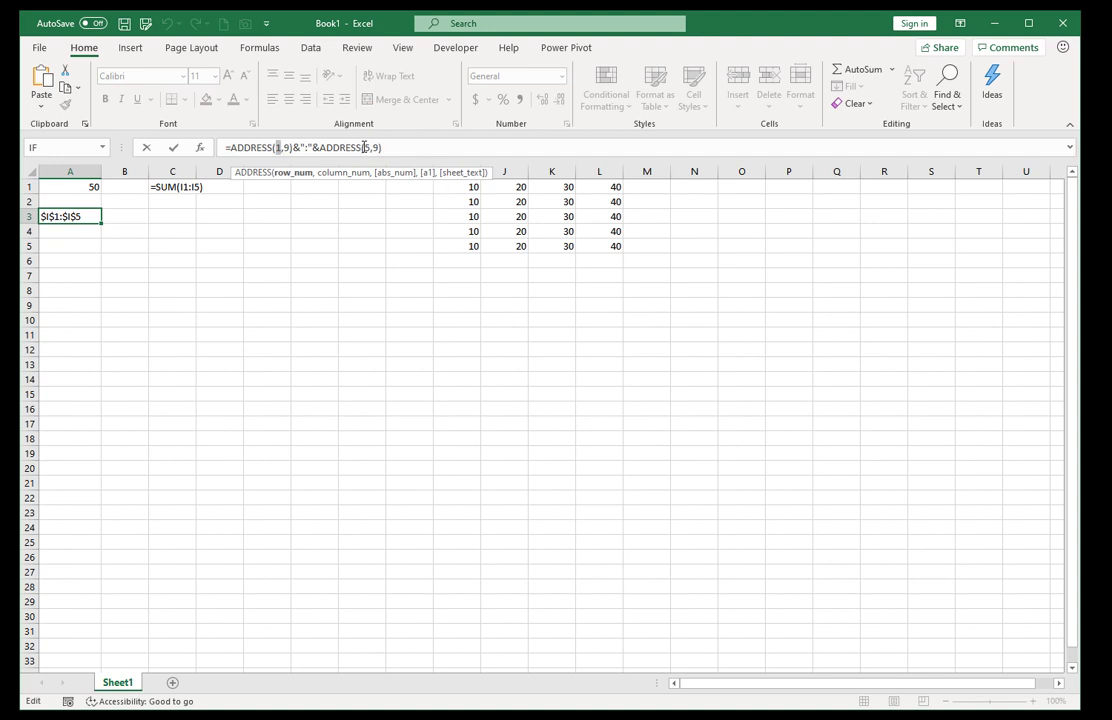
{"action": "double_click", "coordinate": [366, 148]}
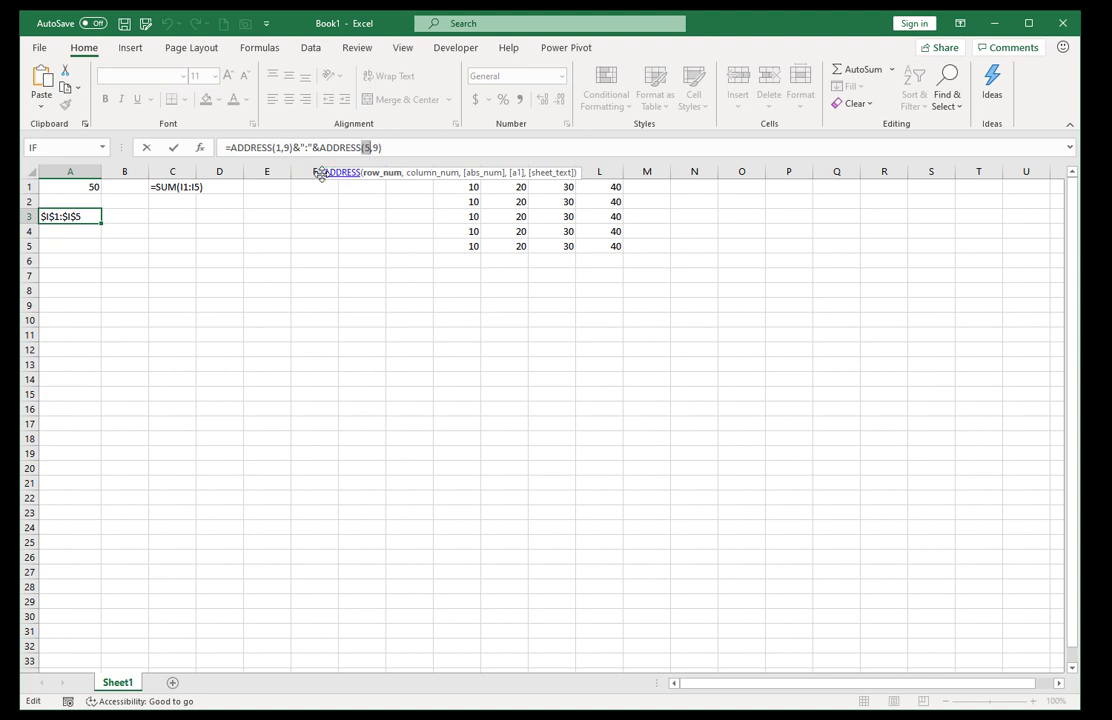
{"action": "left_click_drag", "start_coordinate": [321, 174], "coordinate": [270, 225]}
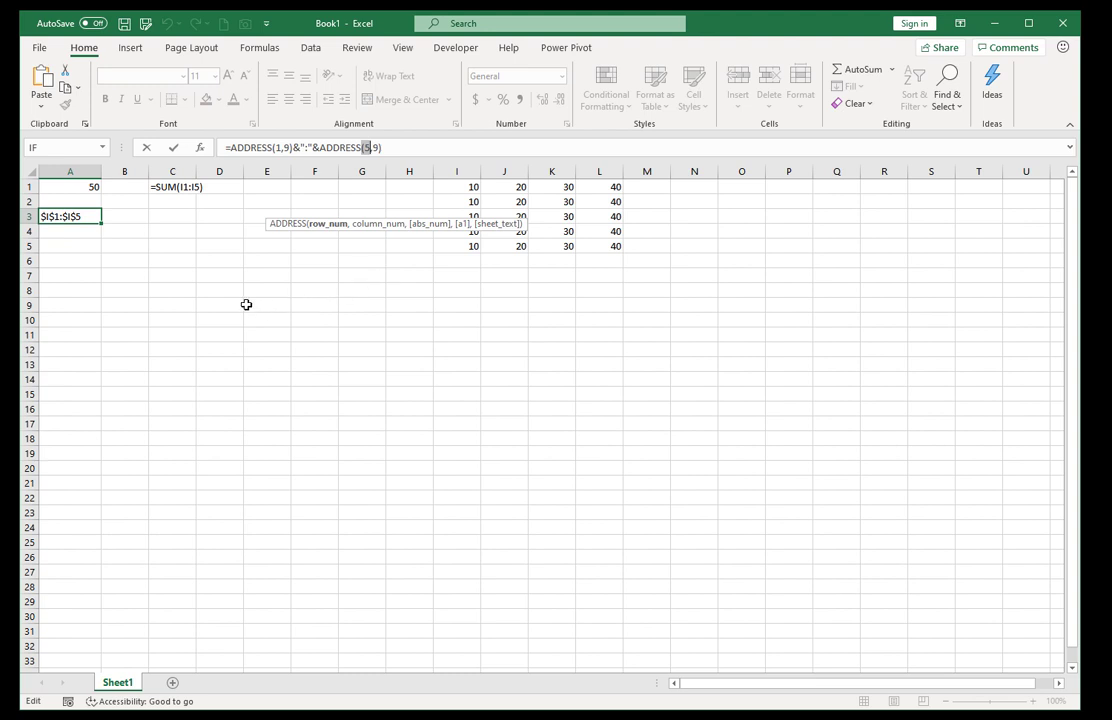
{"action": "double_click", "coordinate": [287, 147]}
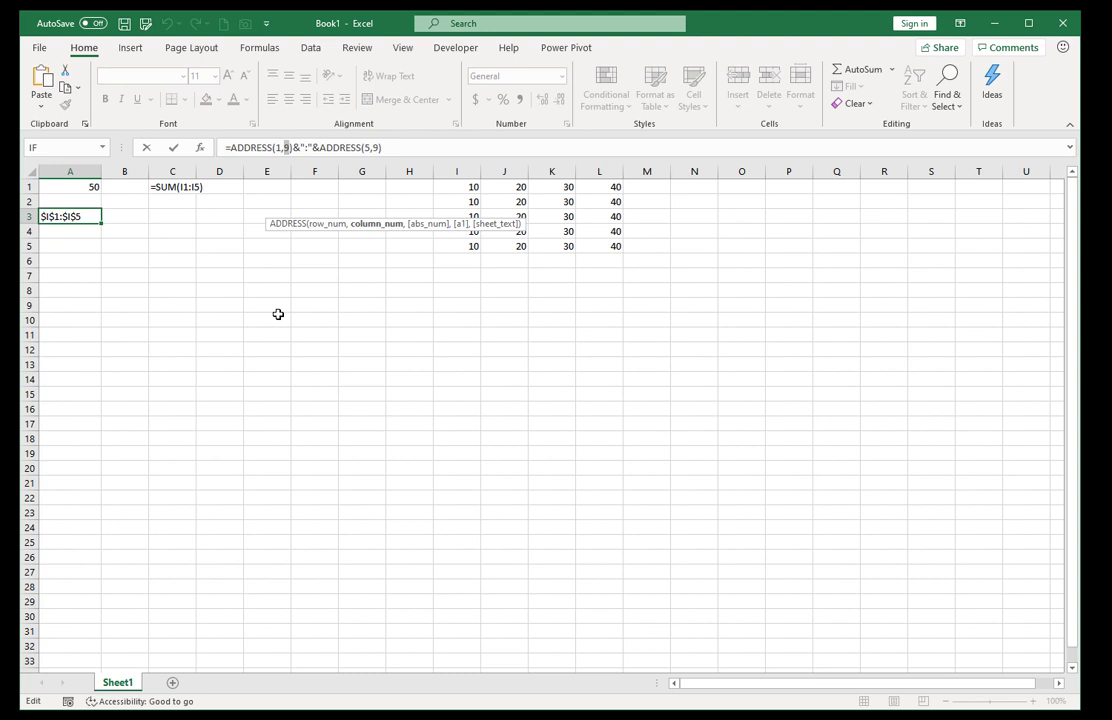
{"action": "key", "text": "Escape"}
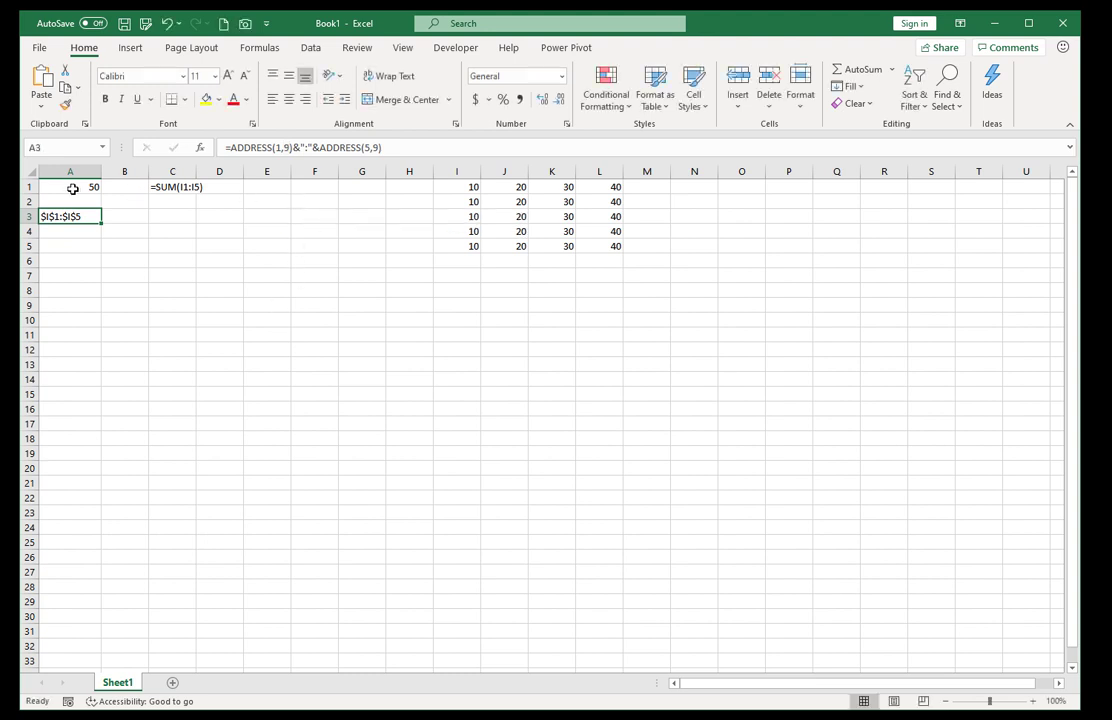
Step: Replace the SUM formula in A1 with the ADDRESS range formula copied from A3
{"action": "left_click", "coordinate": [72, 188]}
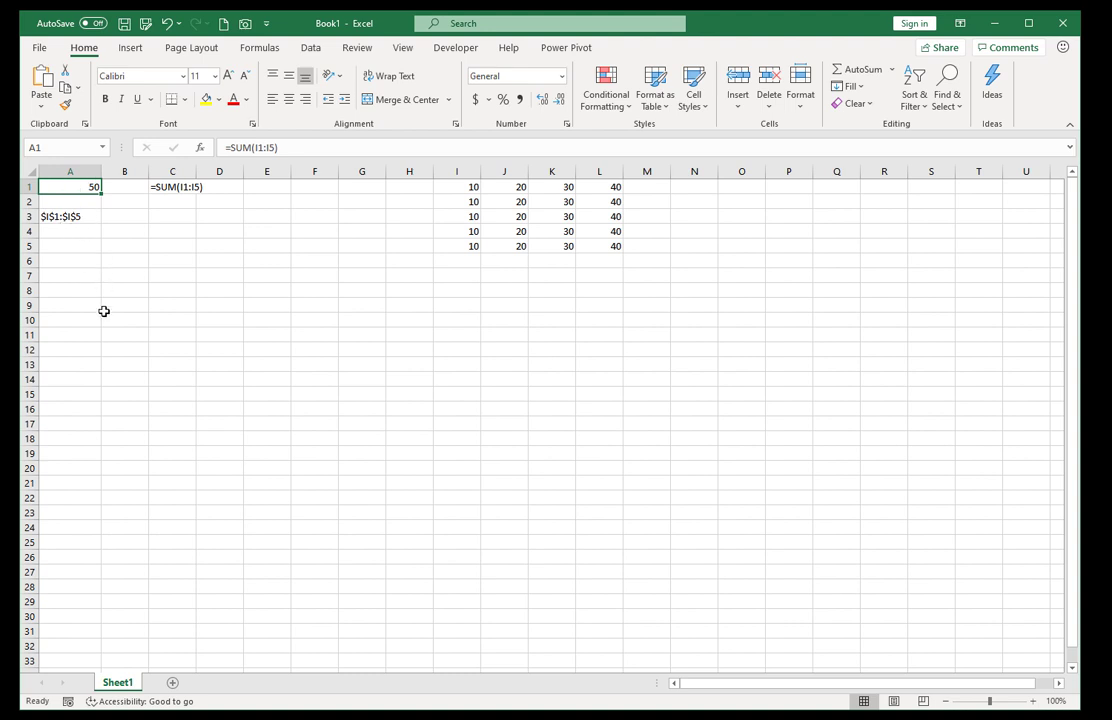
{"action": "left_click", "coordinate": [80, 216]}
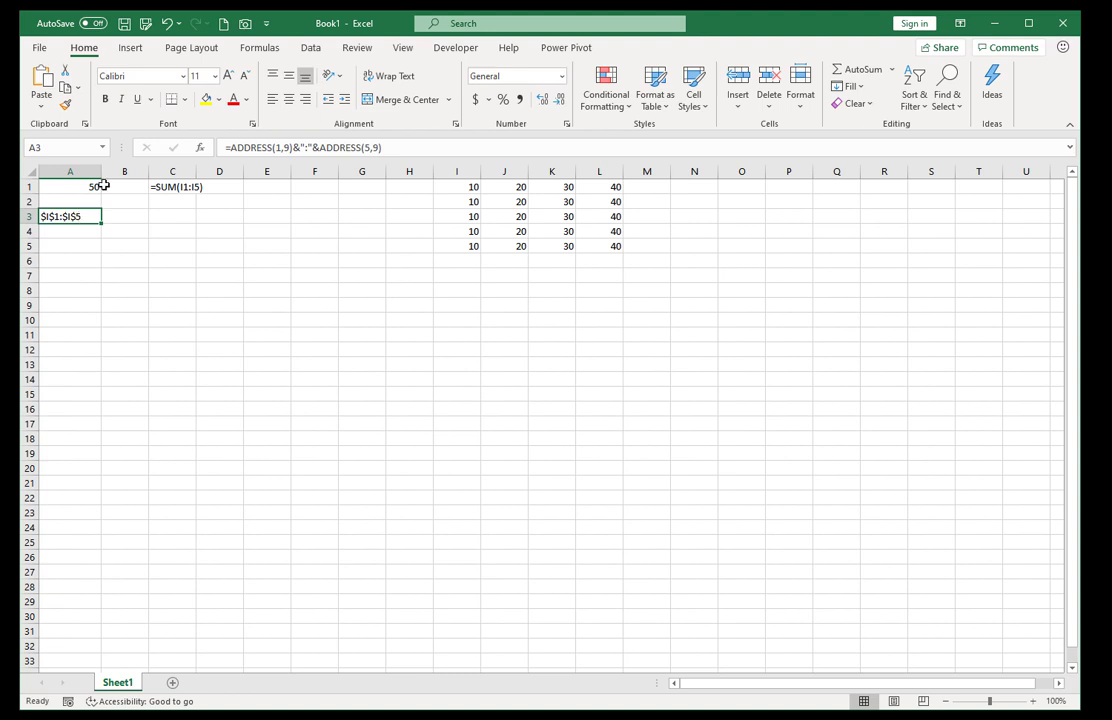
{"action": "left_click_drag", "start_coordinate": [383, 147], "coordinate": [210, 150]}
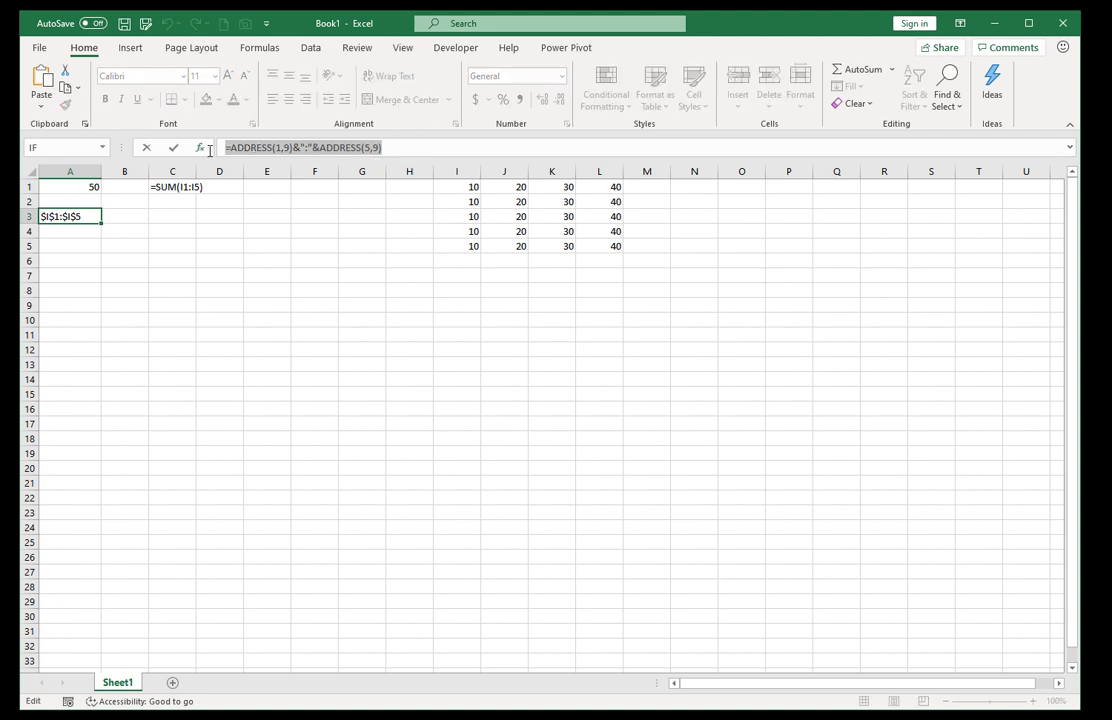
{"action": "right_click", "coordinate": [246, 148]}
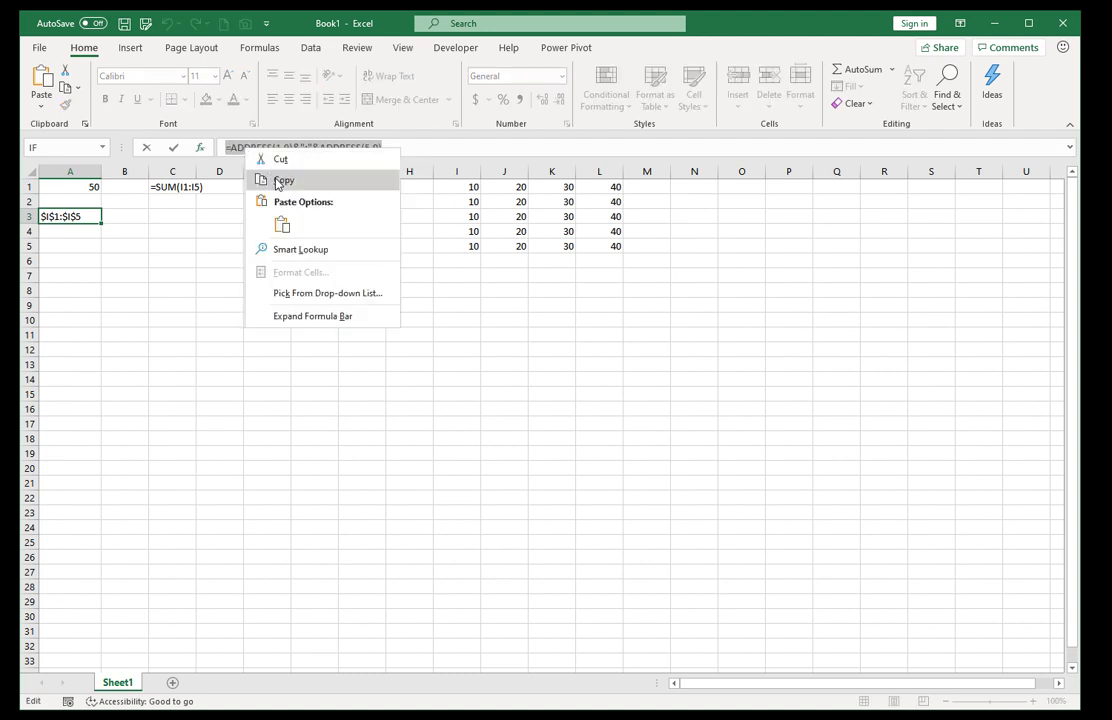
{"action": "left_click", "coordinate": [279, 180]}
{"action": "key", "text": "Escape"}
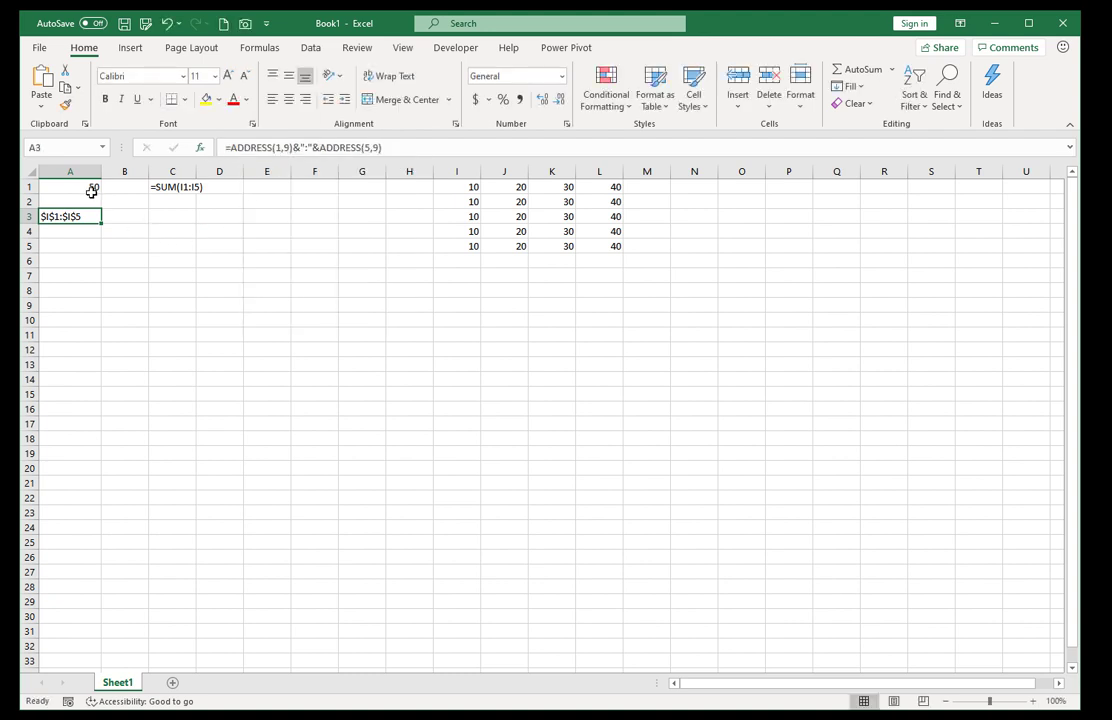
{"action": "left_click", "coordinate": [89, 187]}
{"action": "left_click_drag", "start_coordinate": [282, 148], "coordinate": [194, 128]}
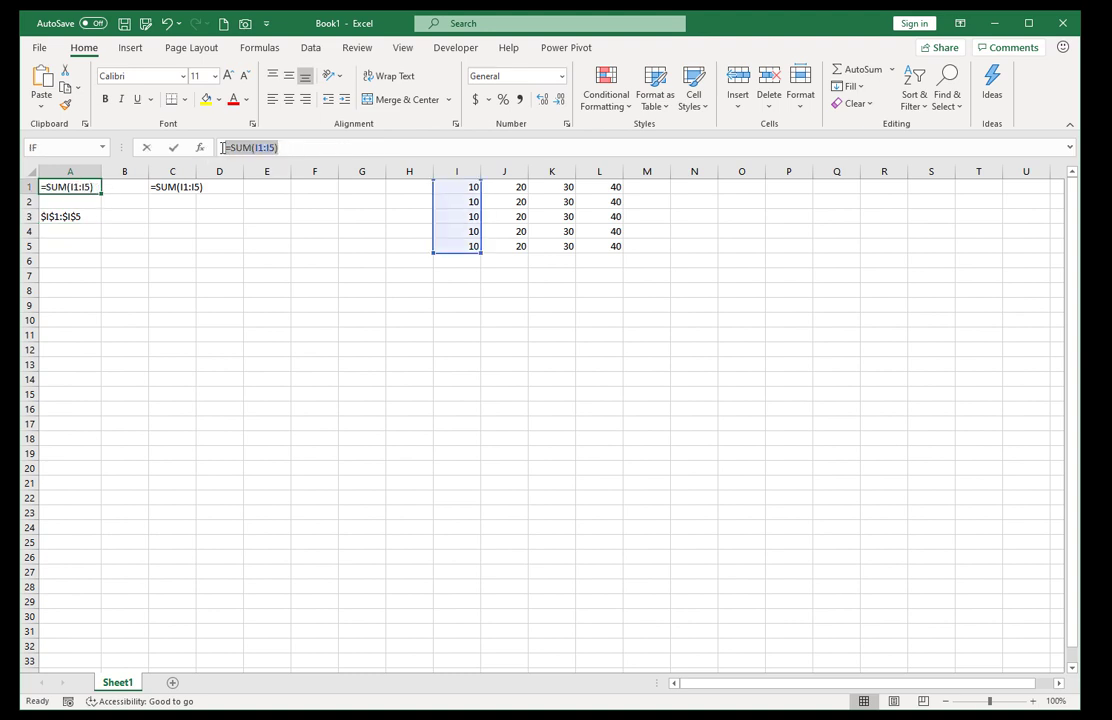
{"action": "key", "text": "ctrl+v"}
{"action": "key", "text": "ctrl+Return"}
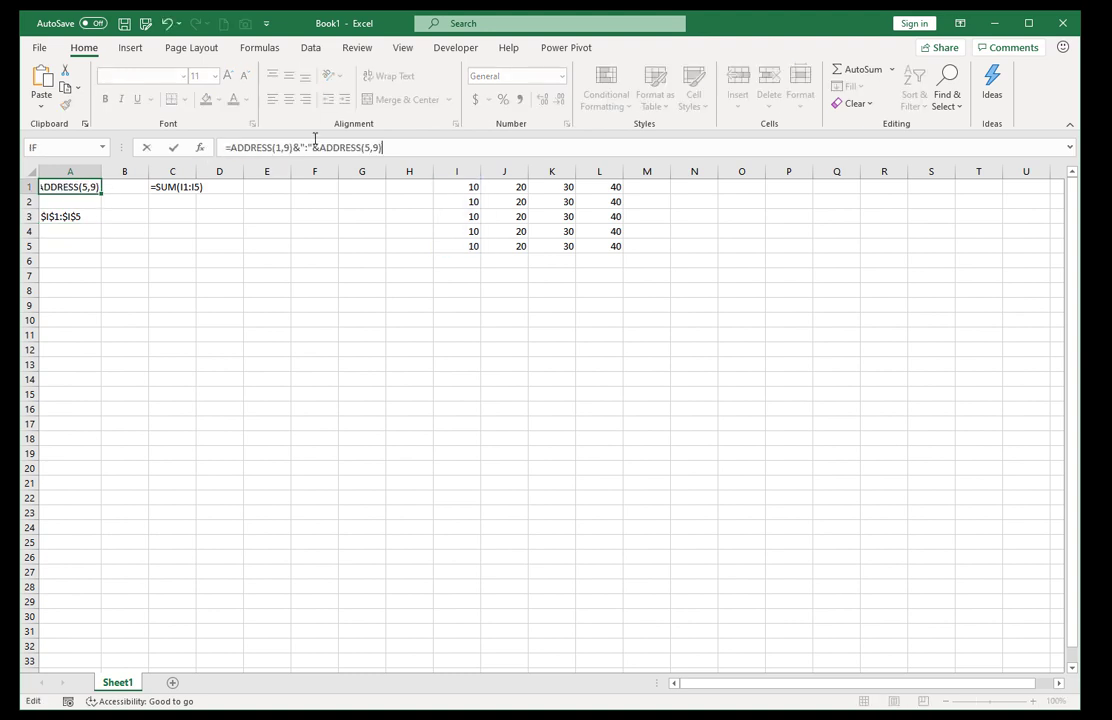
Step: Clear the original ADDRESS formula from A3 and return to A1
{"action": "key", "text": "Down"}
{"action": "key", "text": "Down"}
{"action": "key", "text": "Delete"}
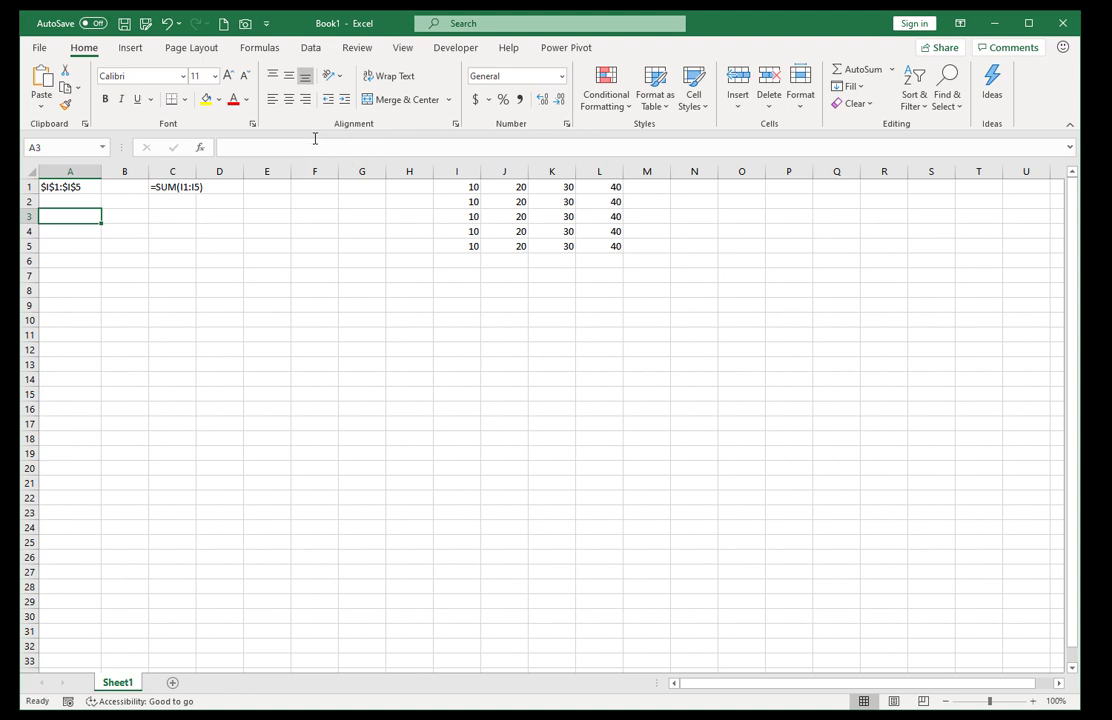
{"action": "key", "text": "Up"}
{"action": "key", "text": "Up"}
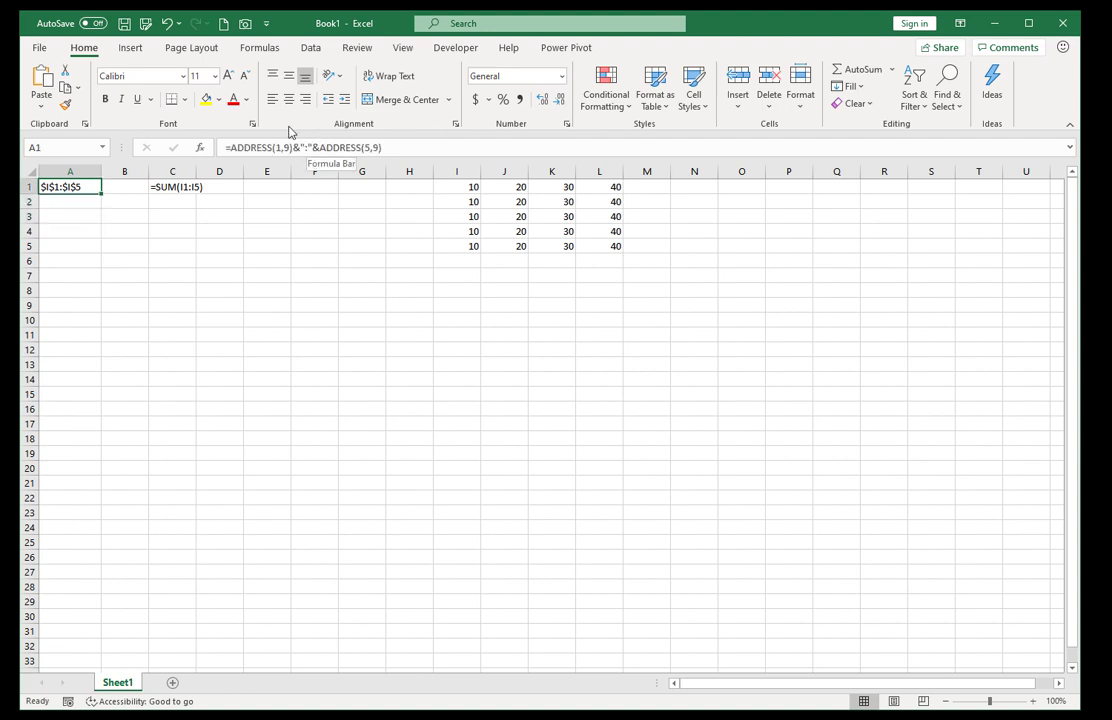
Step: Try =ROW() in A2 and clear it from the cell
{"action": "left_click", "coordinate": [76, 202]}
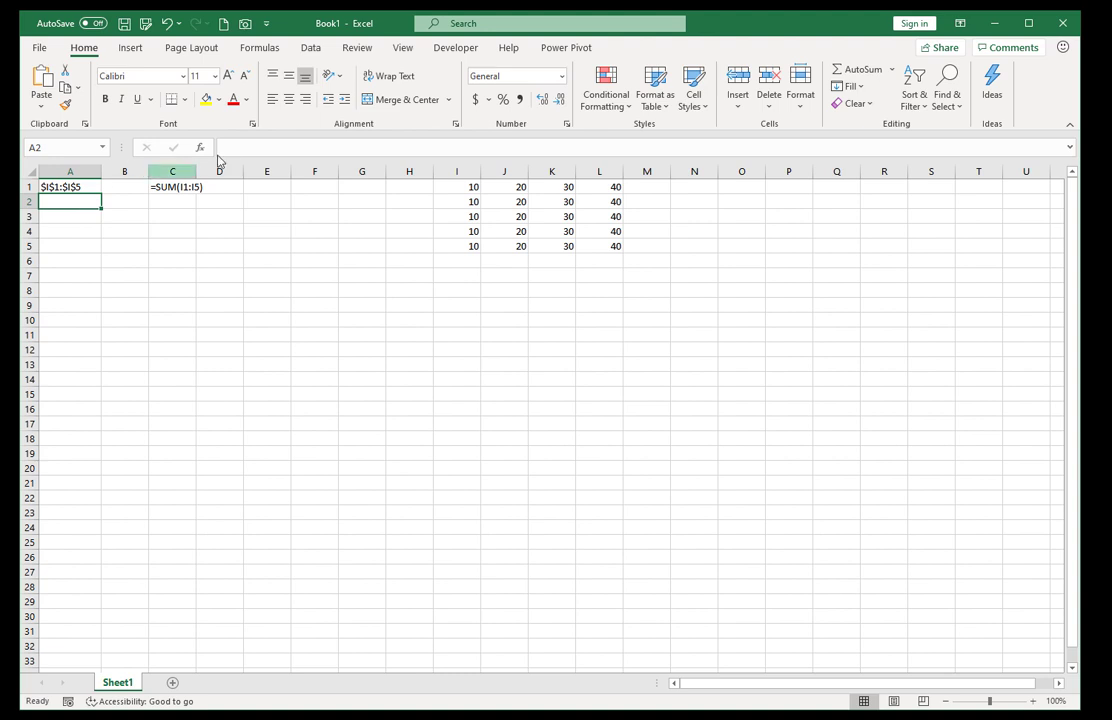
{"action": "left_click", "coordinate": [252, 148]}
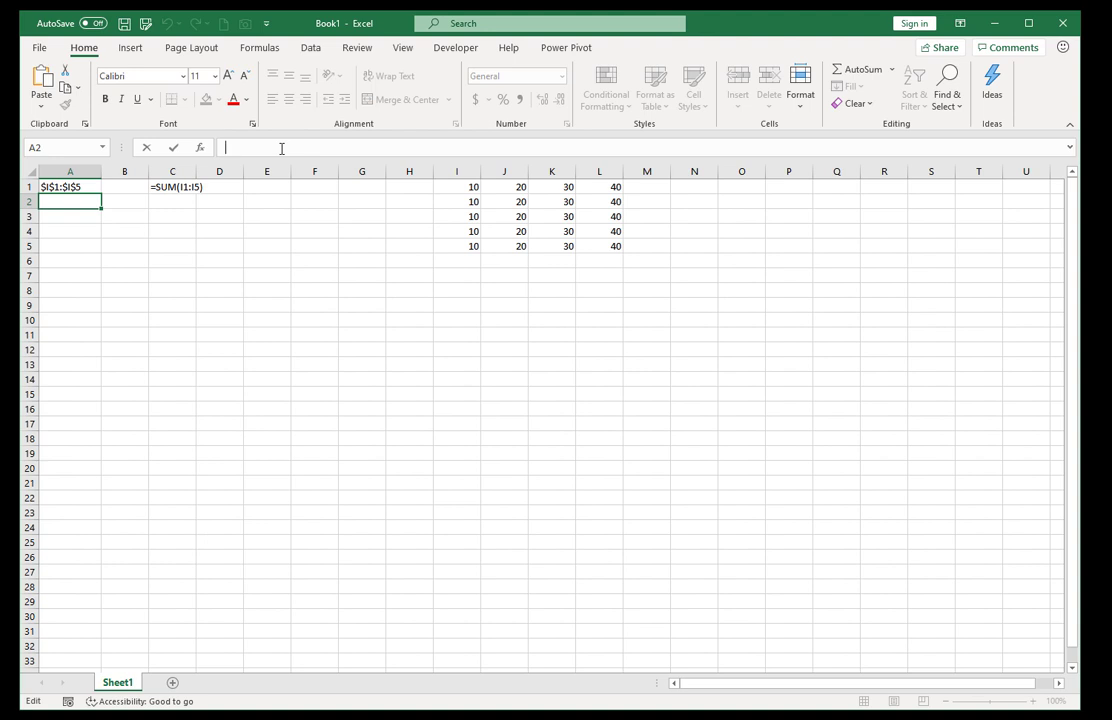
{"action": "type", "text": "=row()"}
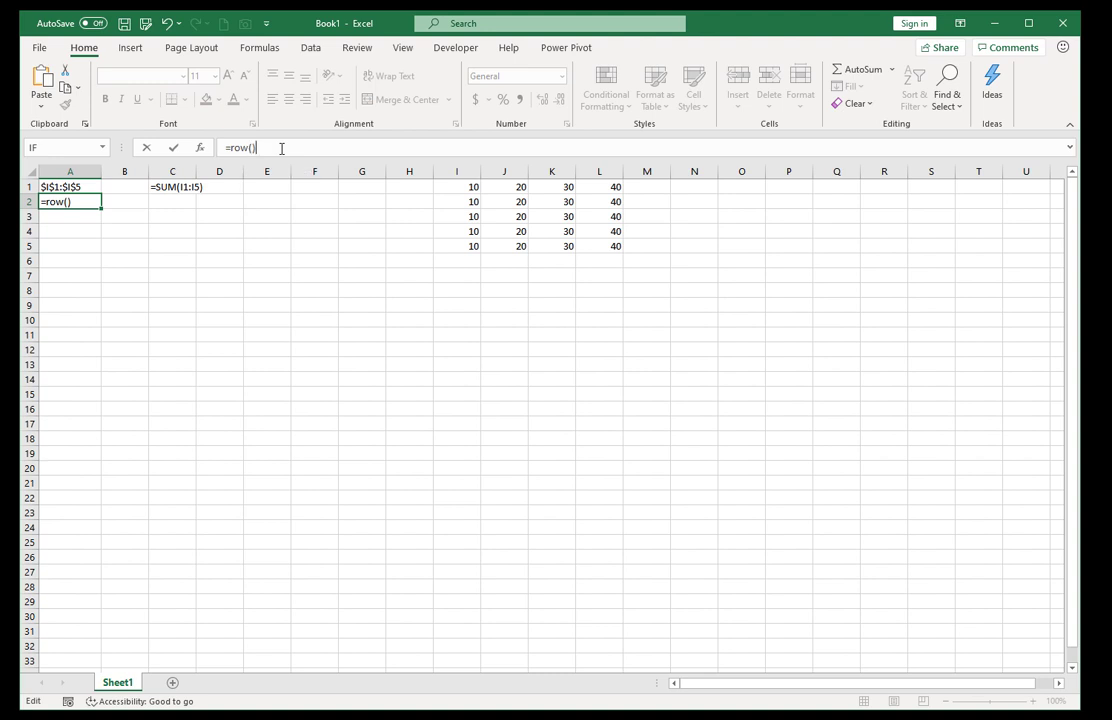
{"action": "key", "text": "ctrl+Return"}
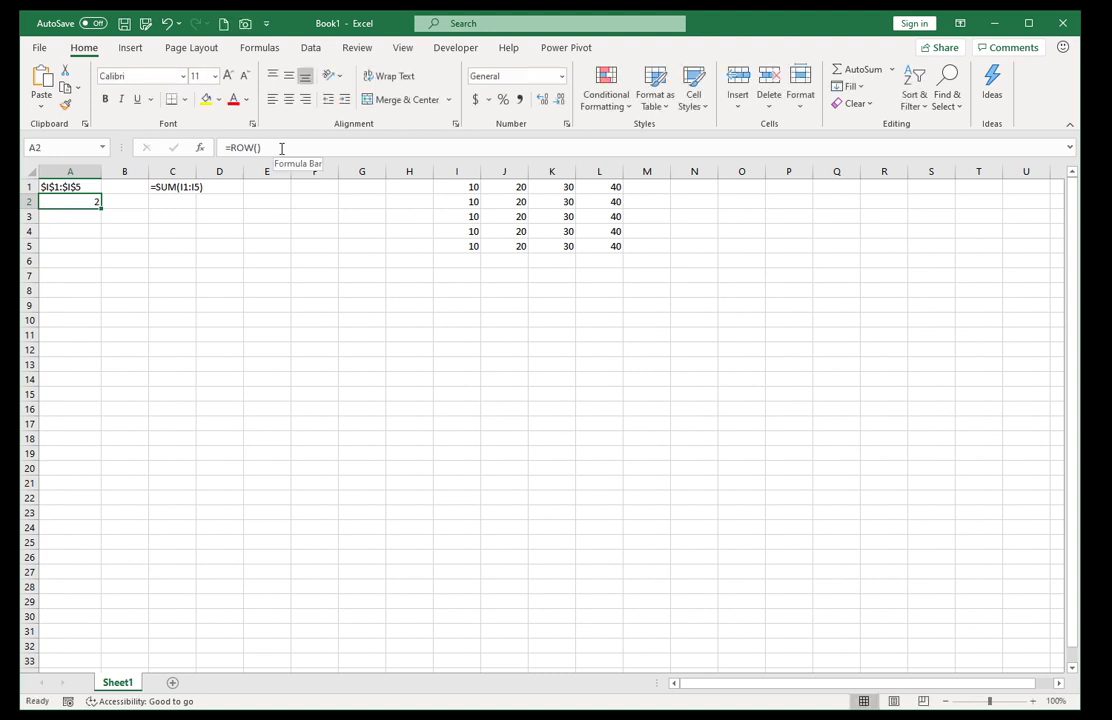
{"action": "key", "text": "Delete"}
Step: Enter =ROW() in B1, beside the ADDRESS formula
{"action": "key", "text": "Up"}
{"action": "key", "text": "Right"}
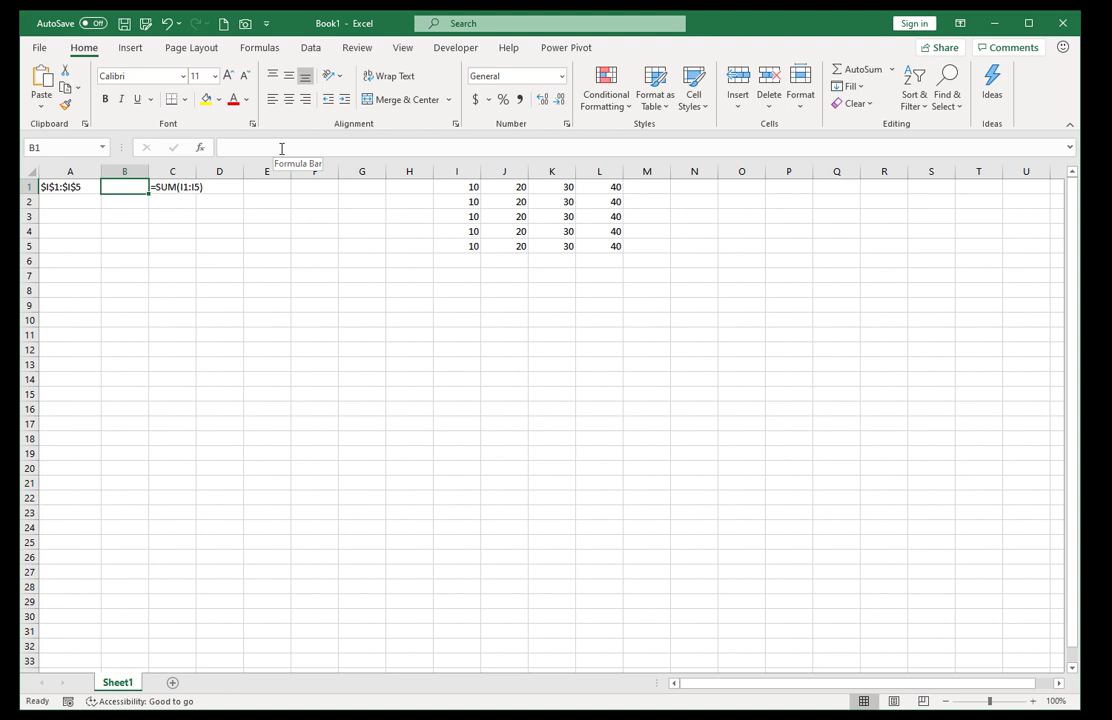
{"action": "type", "text": "=row()"}
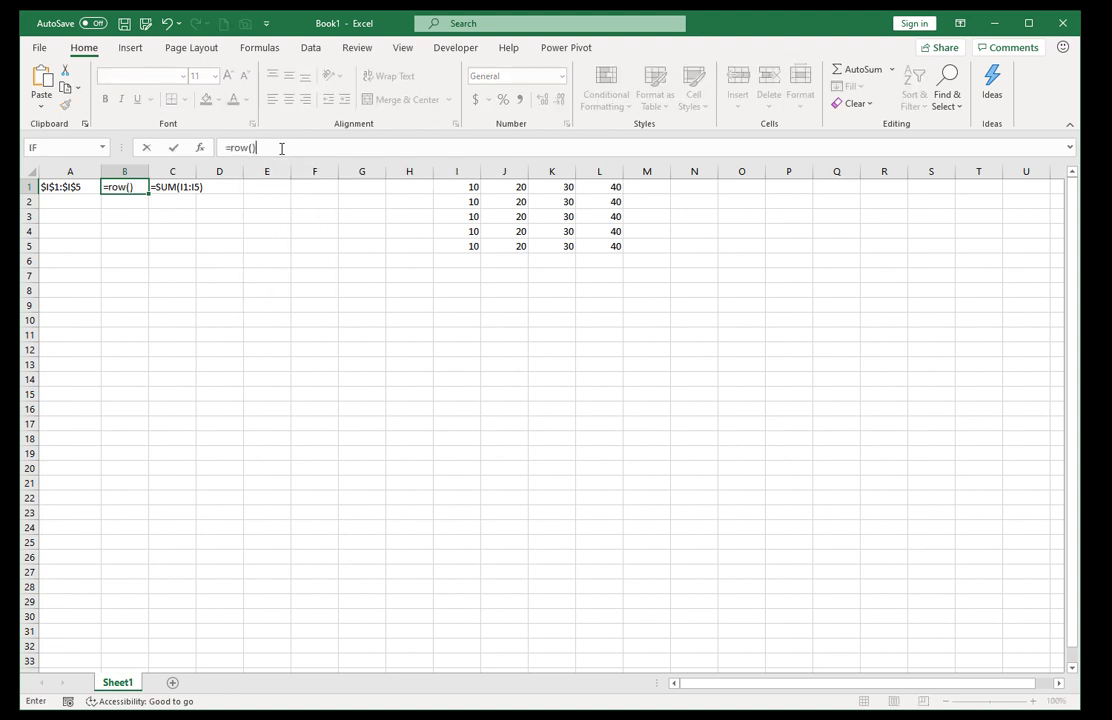
{"action": "key", "text": "ctrl+Return"}
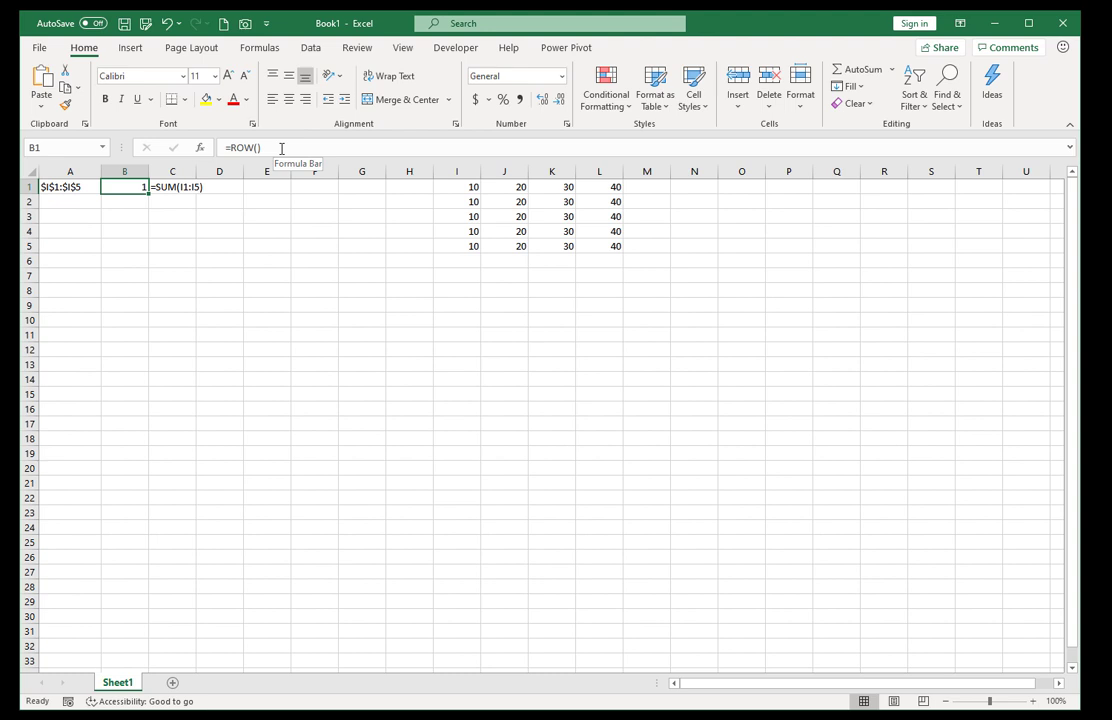
Step: Examine the column argument of A1's first ADDRESS function and count columns A through H before the source data
{"action": "left_click", "coordinate": [71, 185]}
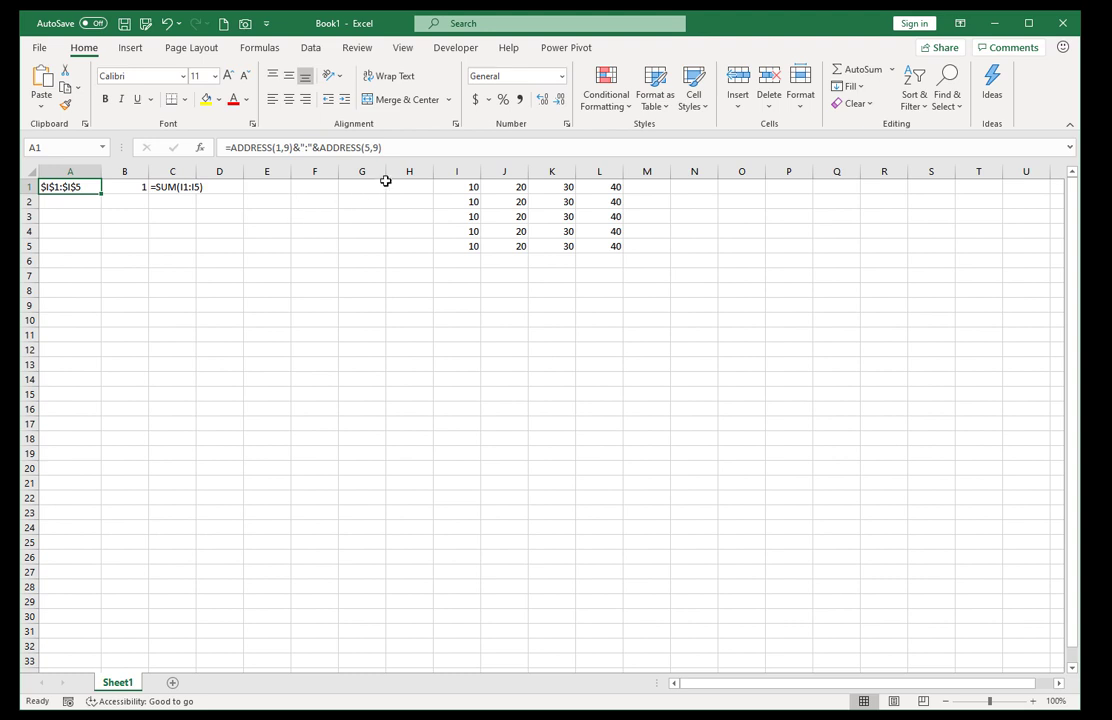
{"action": "left_click", "coordinate": [285, 147]}
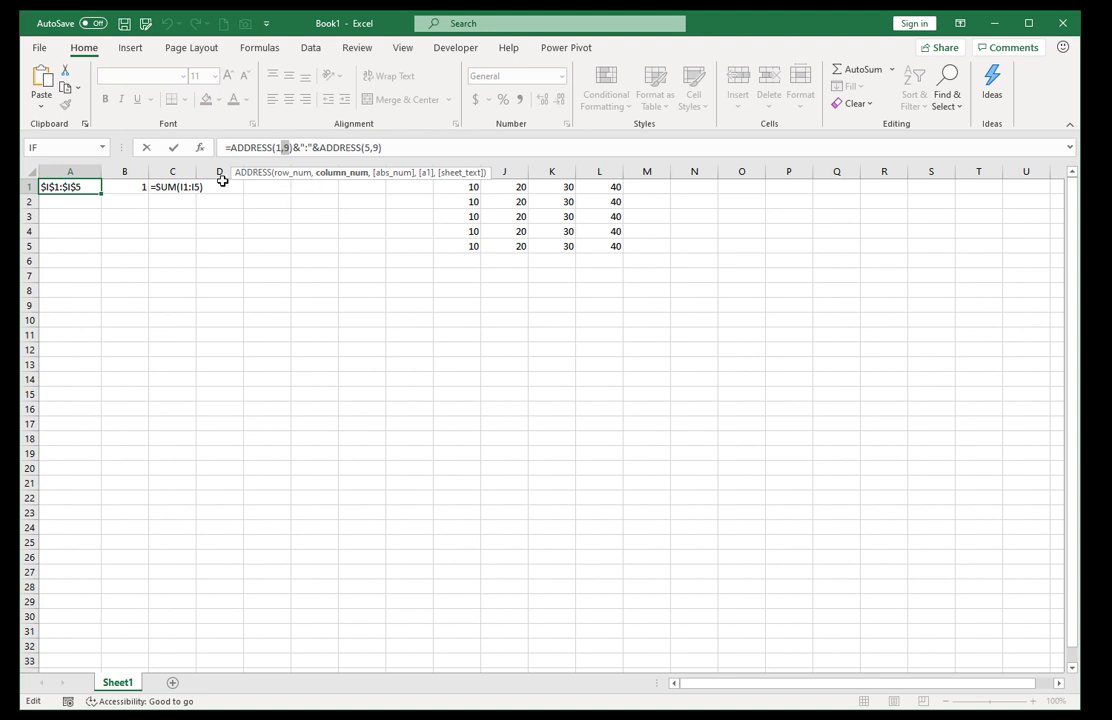
{"action": "left_click_drag", "start_coordinate": [246, 245], "coordinate": [208, 347]}
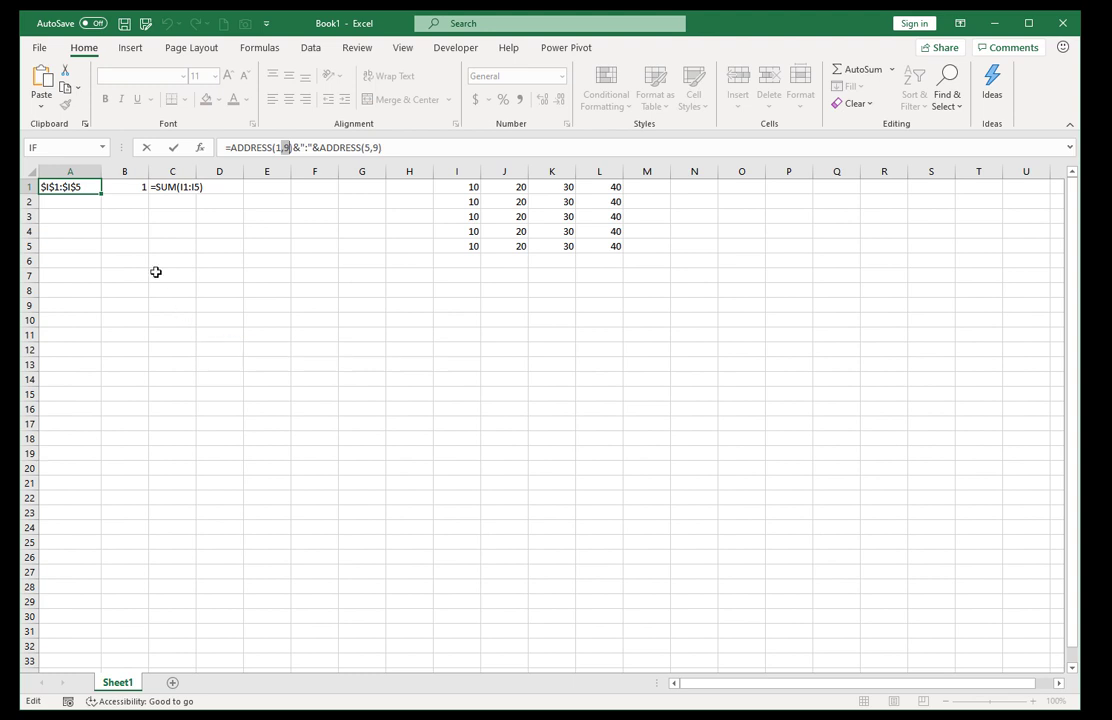
{"action": "key", "text": "Escape"}
{"action": "left_click_drag", "start_coordinate": [87, 171], "coordinate": [427, 310]}
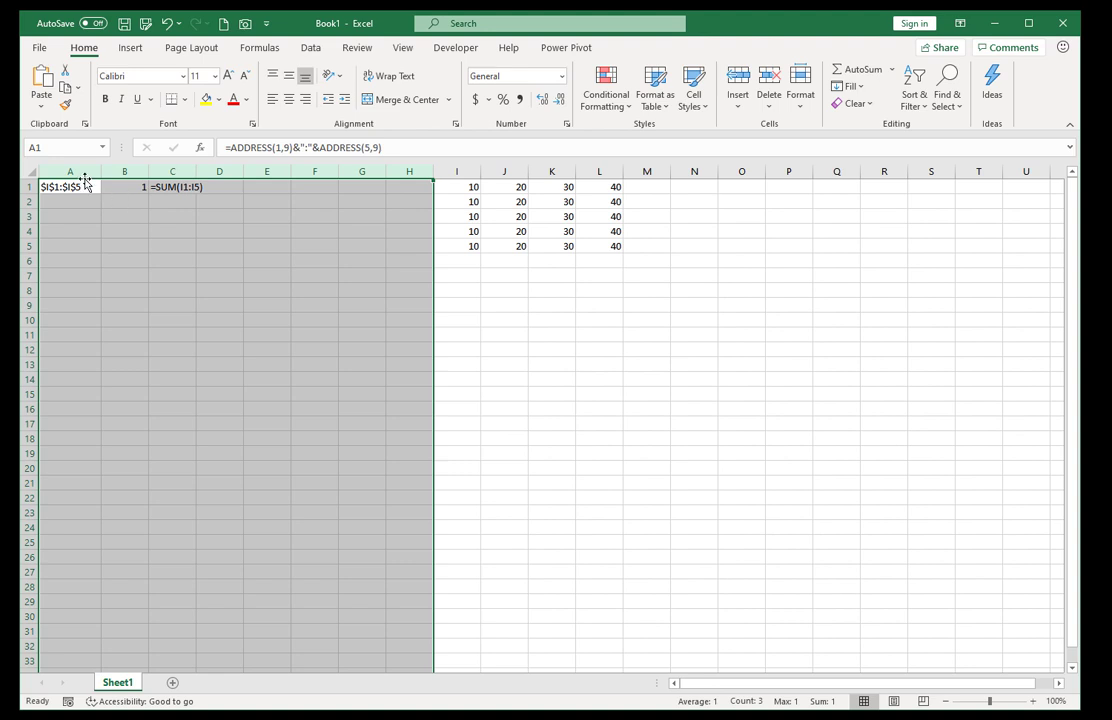
{"action": "left_click_drag", "start_coordinate": [80, 171], "coordinate": [156, 171]}
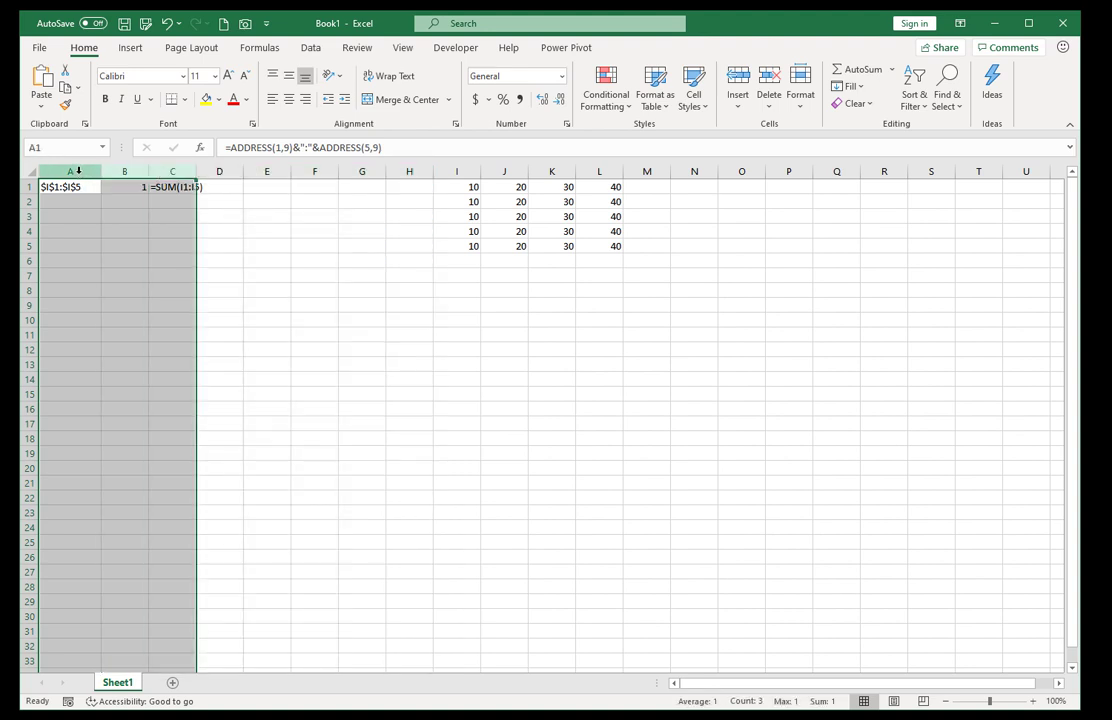
{"action": "left_click_drag", "start_coordinate": [79, 171], "coordinate": [401, 173]}
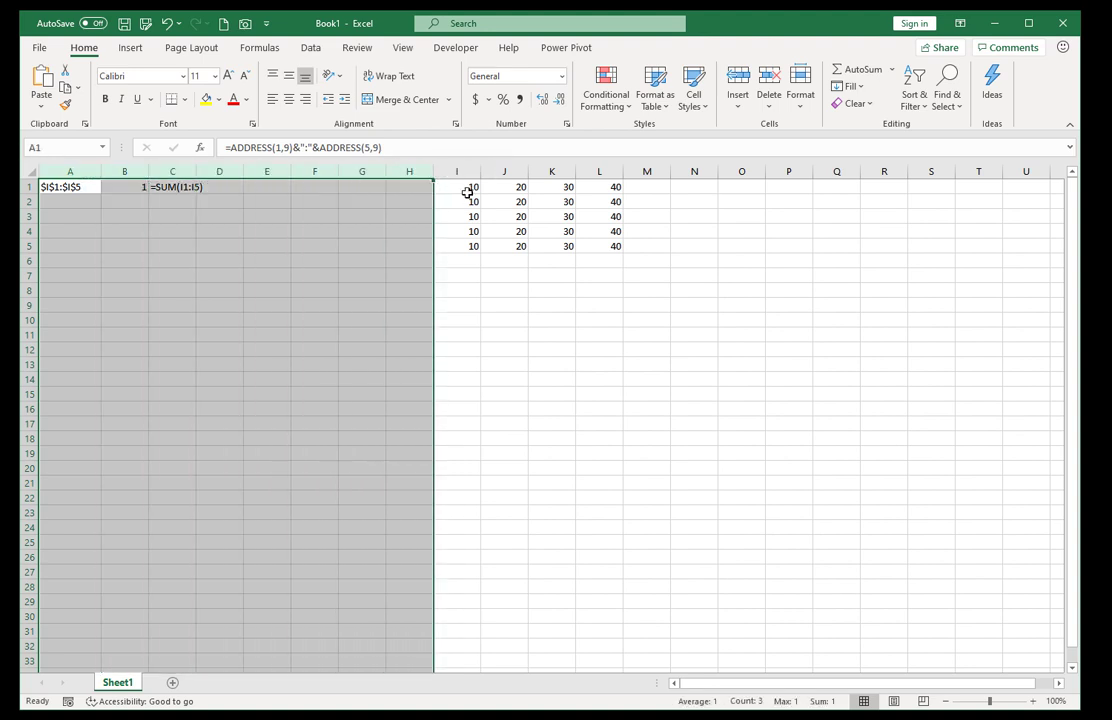
Step: Replace the column number in A1's first ADDRESS function with ROW()+8
{"action": "left_click", "coordinate": [93, 189]}
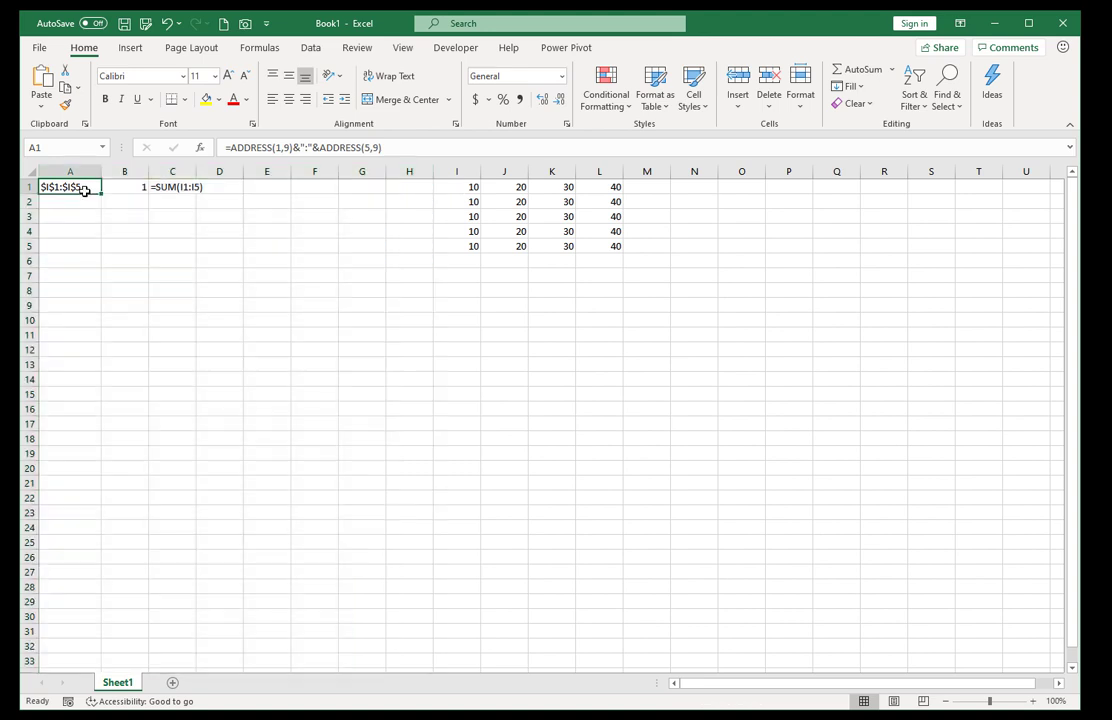
{"action": "left_click", "coordinate": [283, 147]}
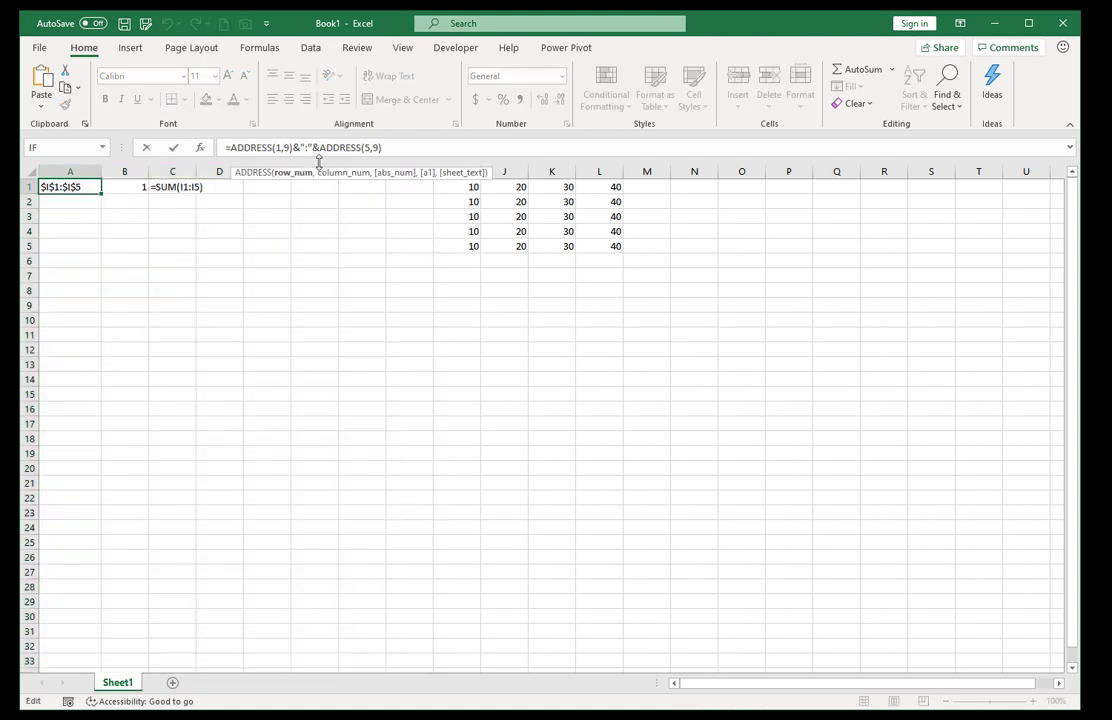
{"action": "key", "text": "BackSpace"}
{"action": "type", "text": "row"}
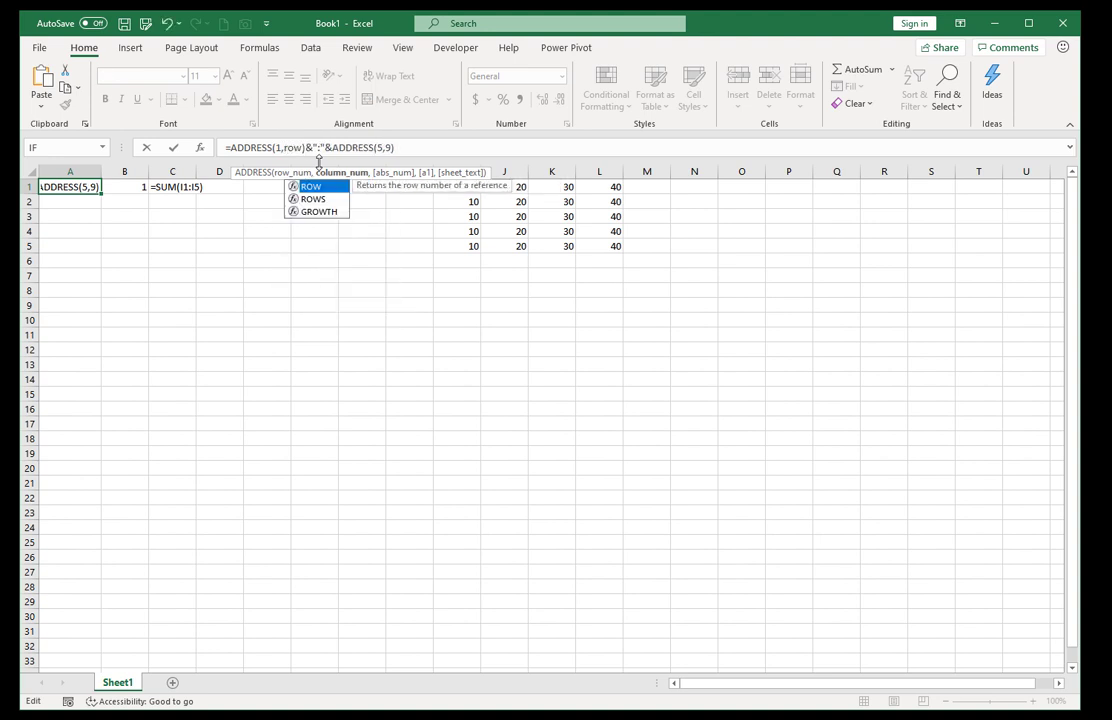
{"action": "type", "text": "()"}
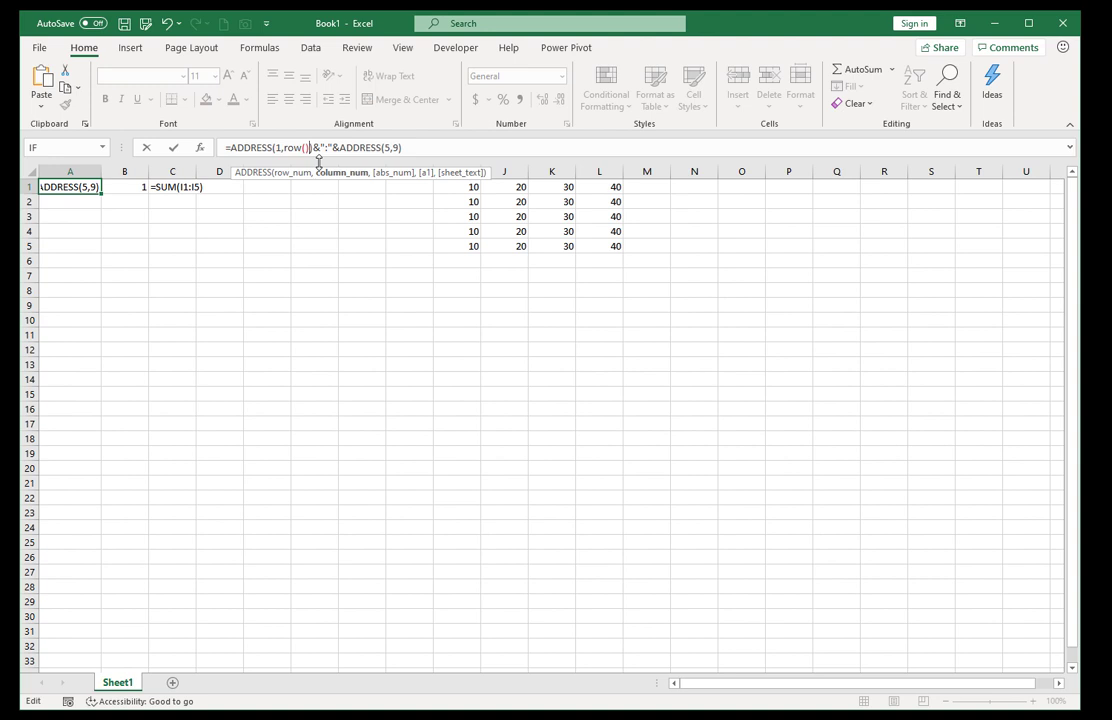
{"action": "type", "text": "+8"}
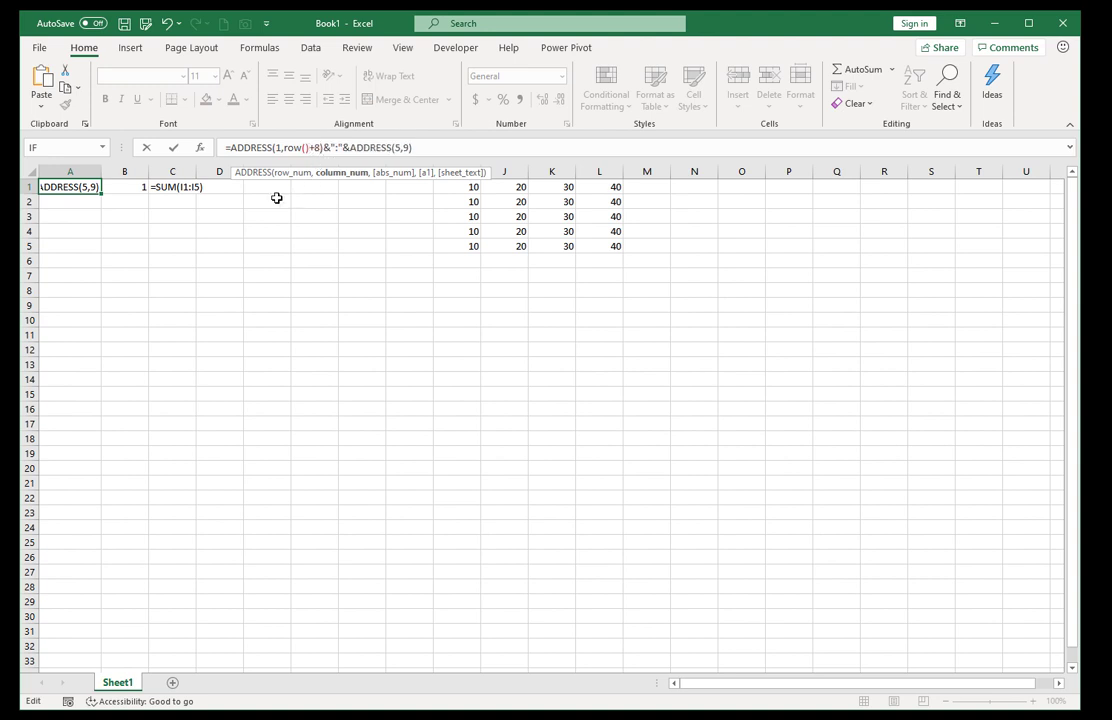
{"action": "left_click_drag", "start_coordinate": [223, 174], "coordinate": [250, 268]}
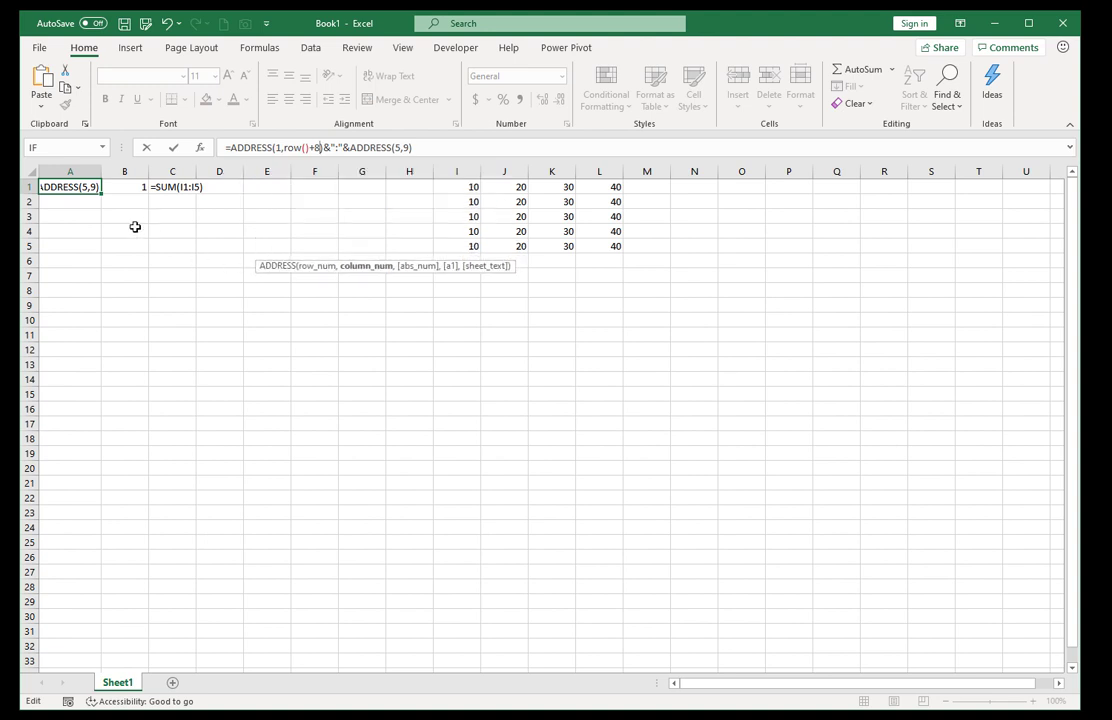
Step: Replace the column number in A1's second ADDRESS function with ROW()+8 and commit the formula
{"action": "left_click", "coordinate": [404, 147]}
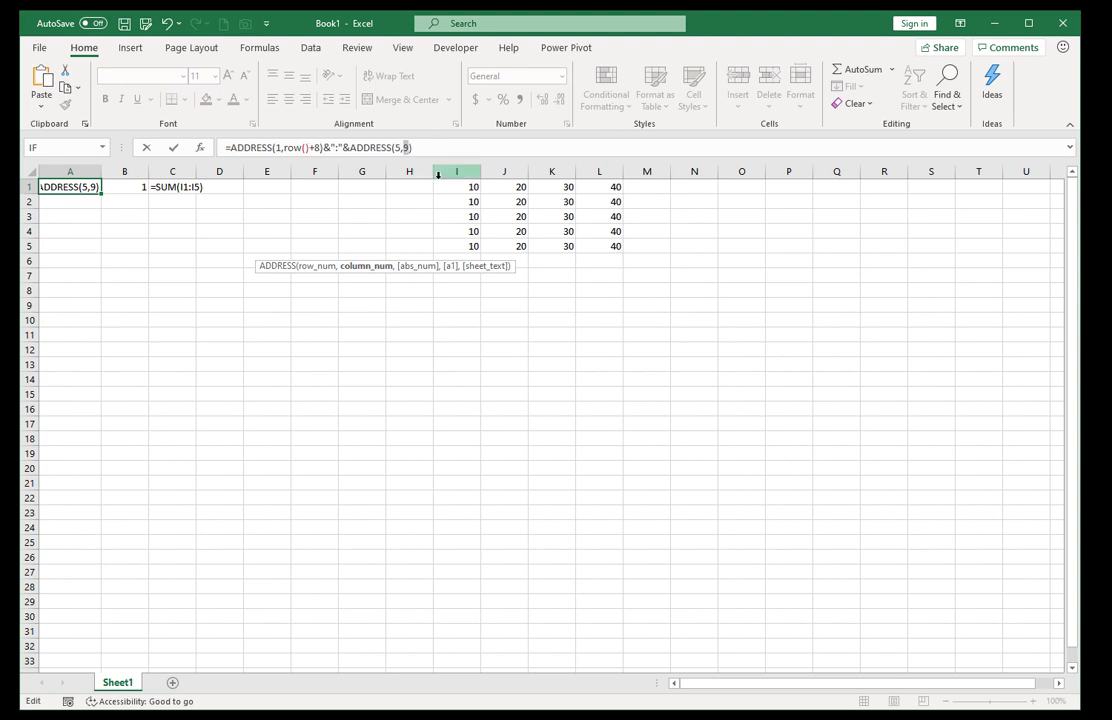
{"action": "key", "text": "Delete"}
{"action": "type", "text": "row"}
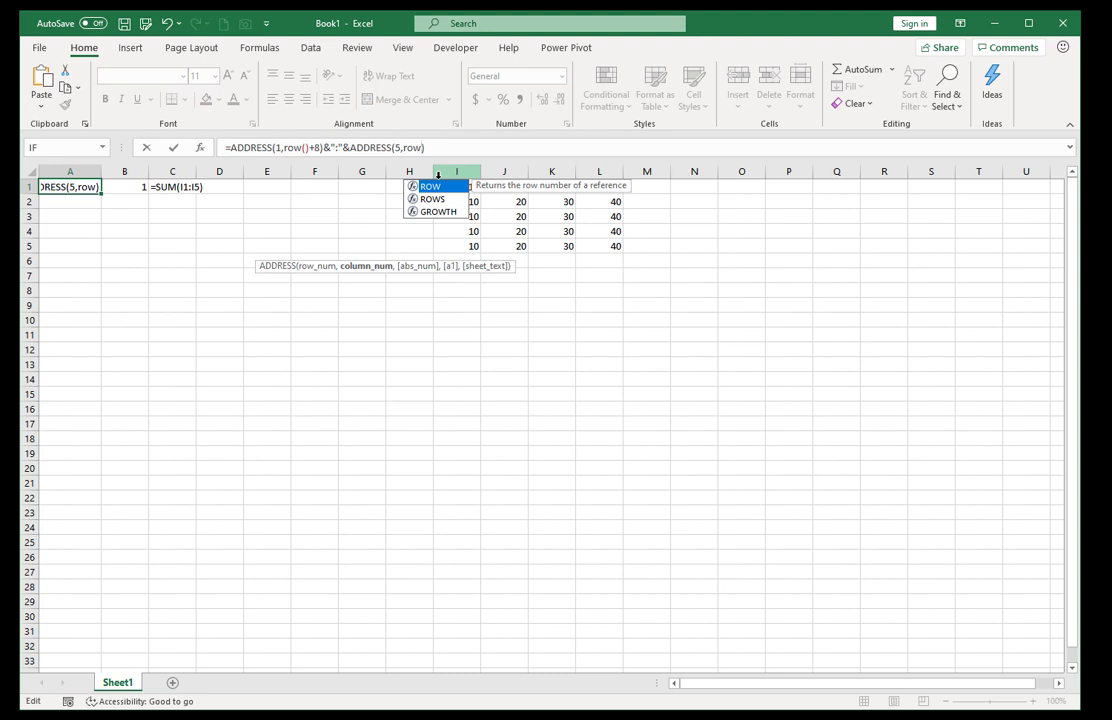
{"action": "type", "text": "()+"}
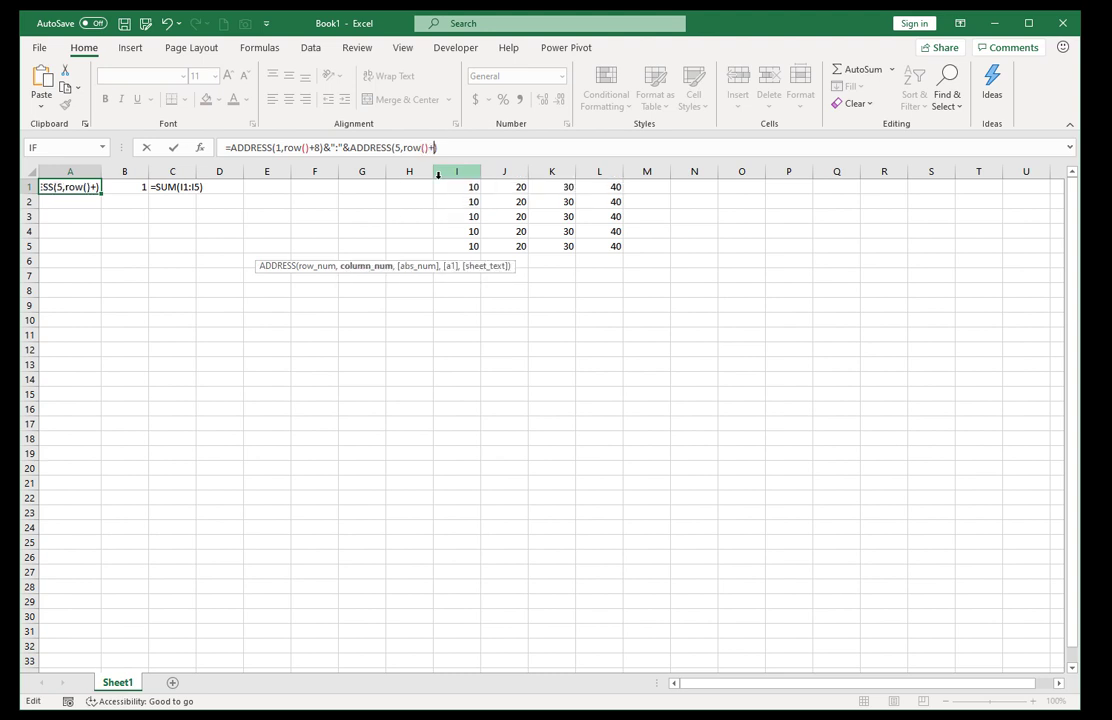
{"action": "type", "text": "8"}
{"action": "key", "text": "ctrl+Return"}
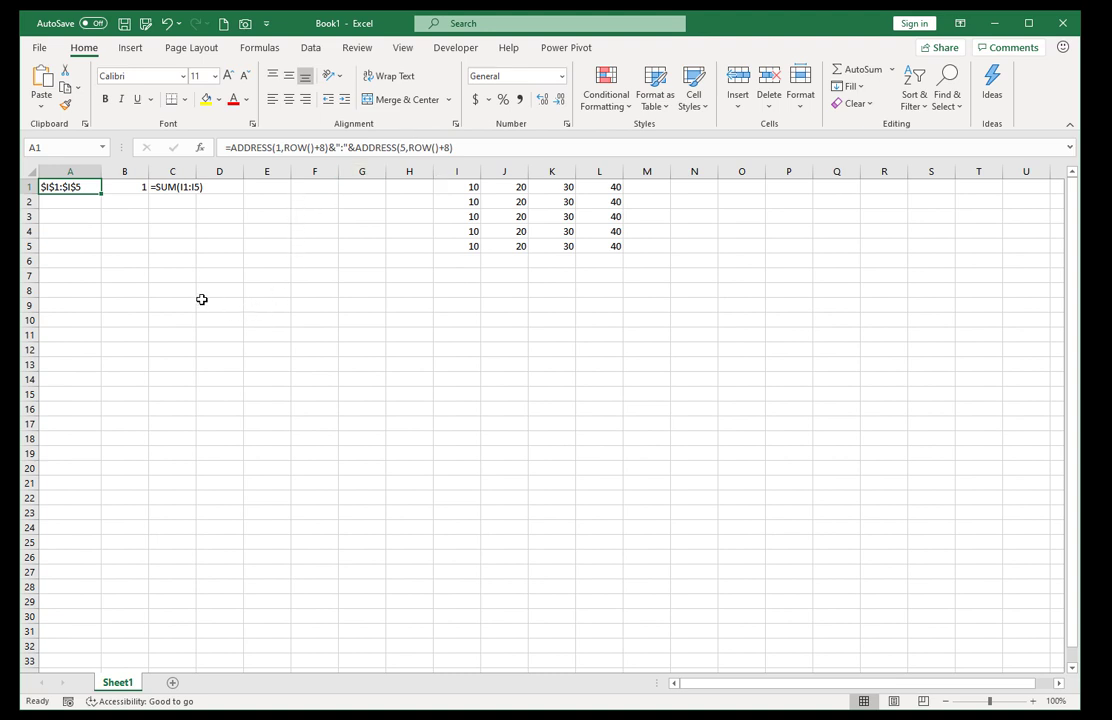
Step: Fill A1's ADDRESS formula down column A to A5
{"action": "left_click_drag", "start_coordinate": [101, 193], "coordinate": [104, 208]}
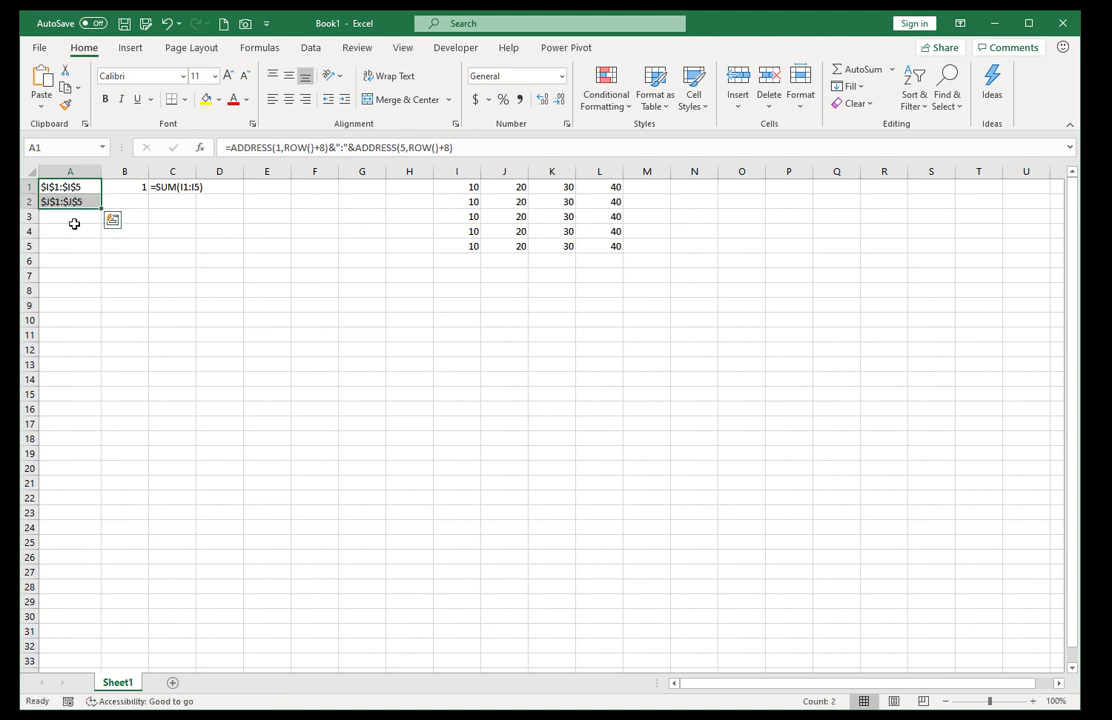
{"action": "left_click", "coordinate": [73, 218]}
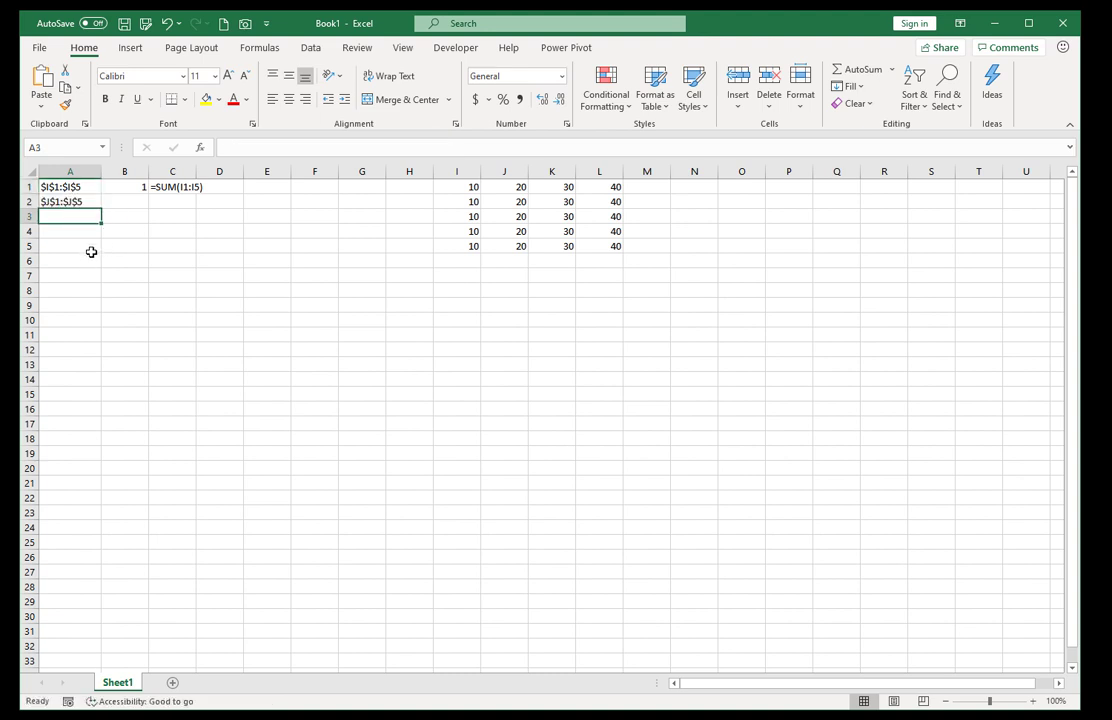
{"action": "left_click", "coordinate": [90, 203]}
{"action": "left_click_drag", "start_coordinate": [100, 211], "coordinate": [104, 252]}
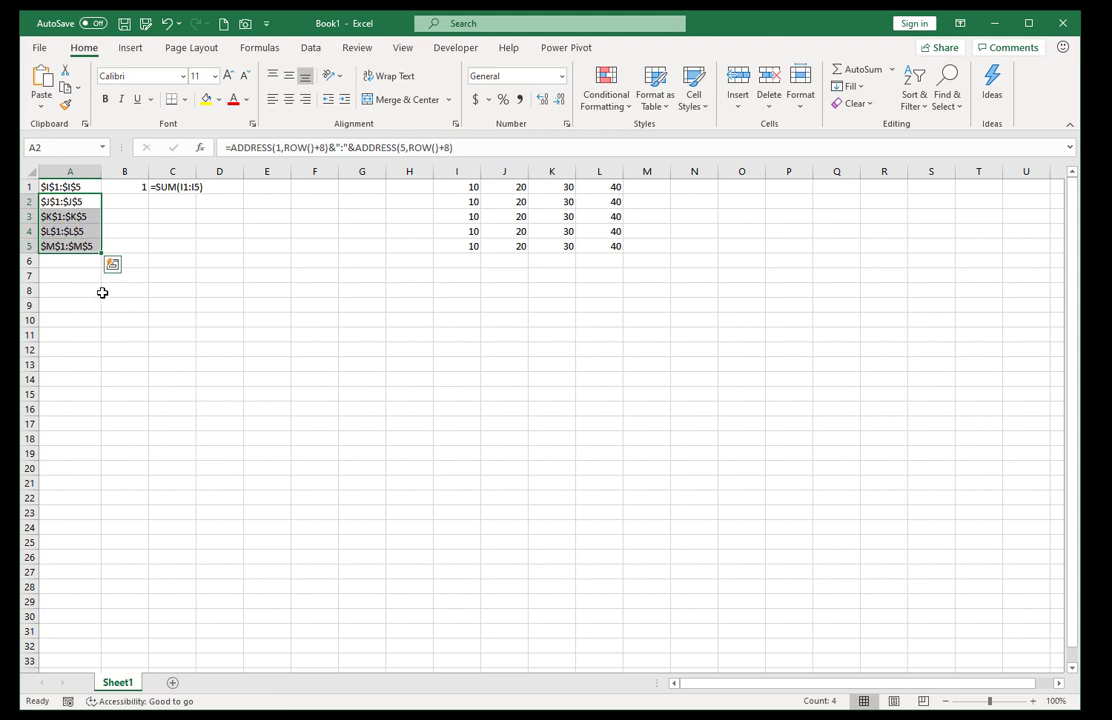
Step: Clear the filled ADDRESS formulas from A2:A5 and the ROW() formula from B1
{"action": "key", "text": "Delete"}
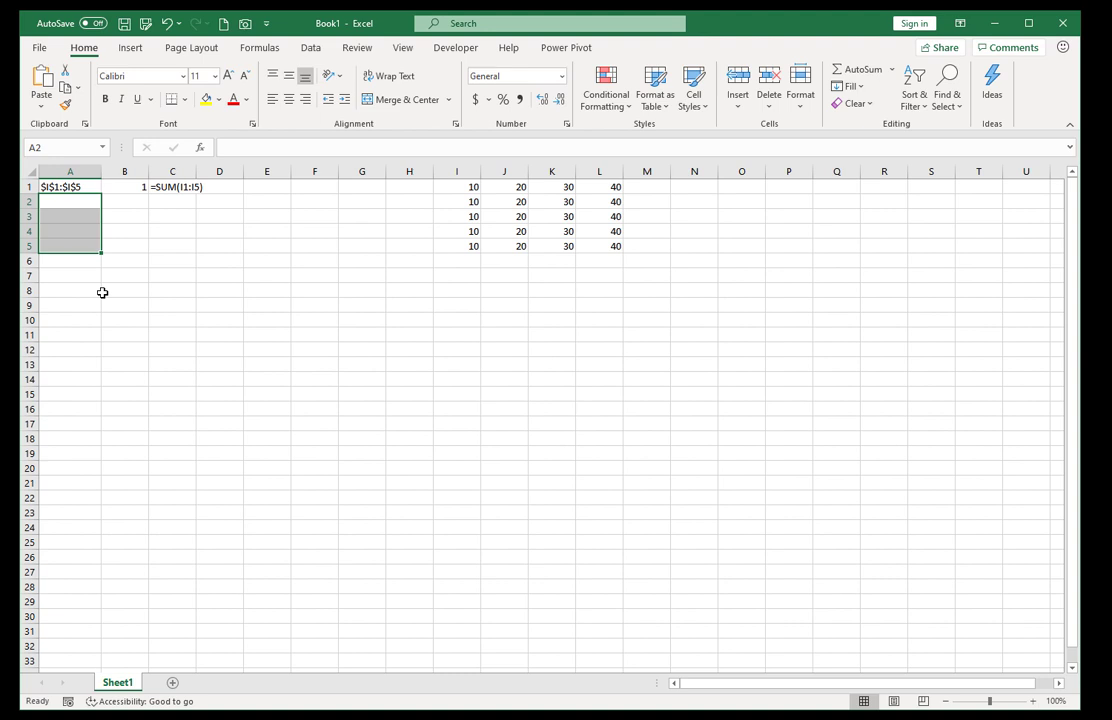
{"action": "left_click", "coordinate": [124, 188]}
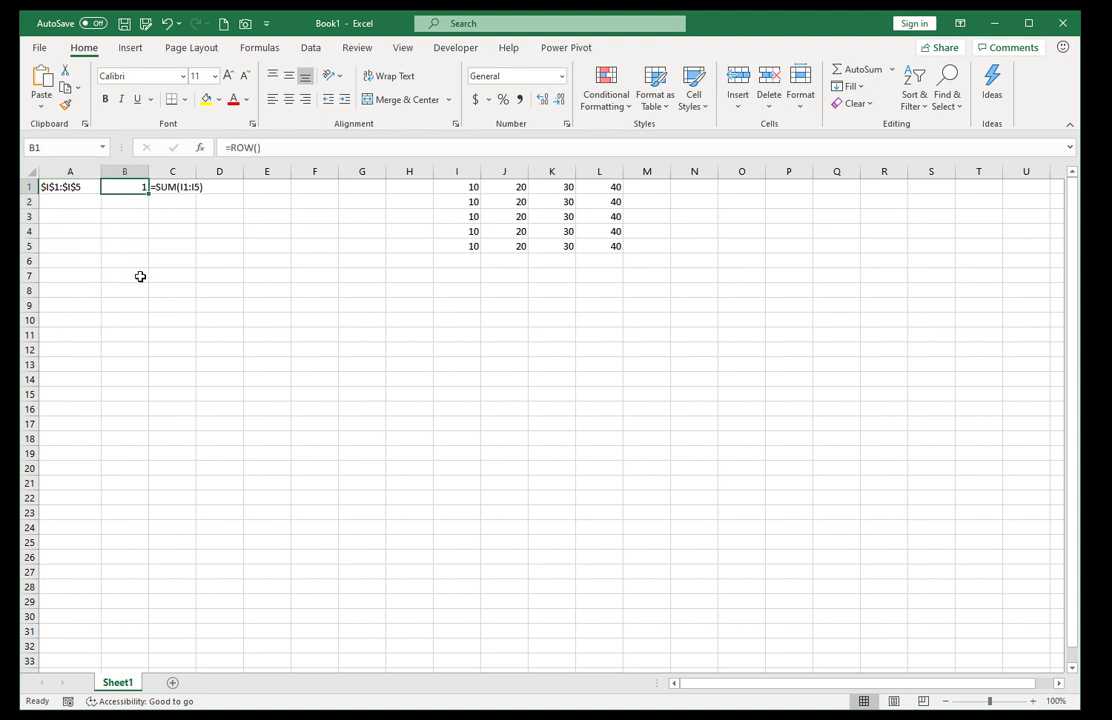
{"action": "key", "text": "Delete"}
Step: Try wrapping A1's combined ADDRESS expression in a SUM function and commit the formula
{"action": "key", "text": "Left"}
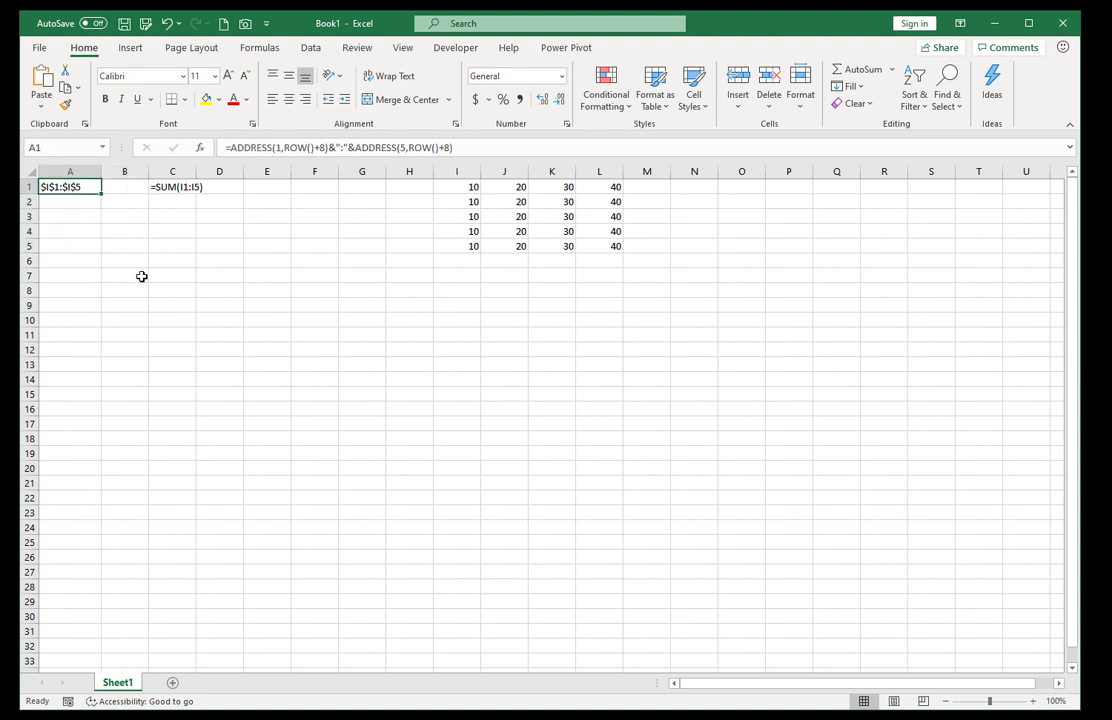
{"action": "left_click", "coordinate": [232, 148]}
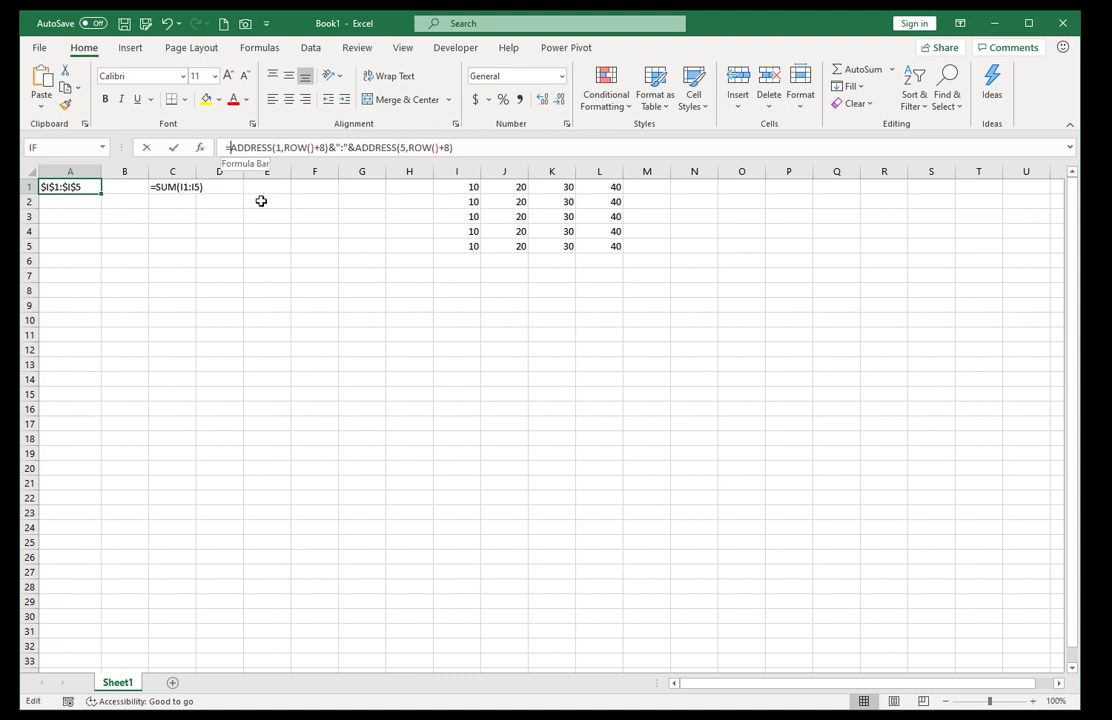
{"action": "type", "text": "sum("}
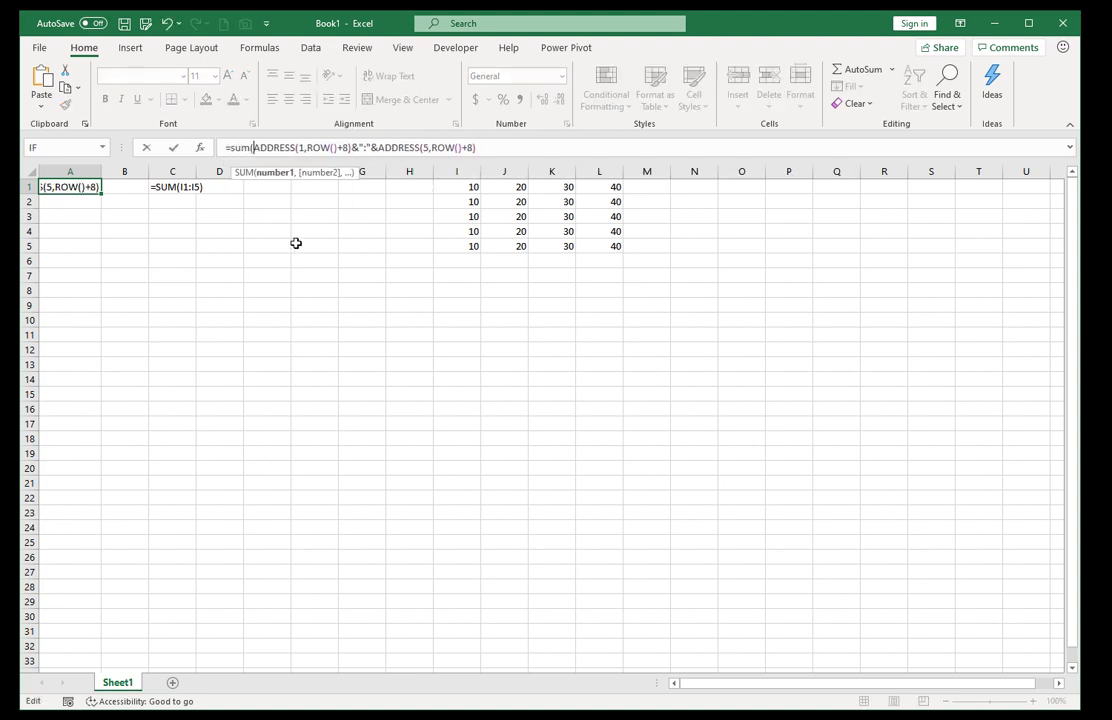
{"action": "left_click", "coordinate": [498, 146]}
{"action": "type", "text": ")"}
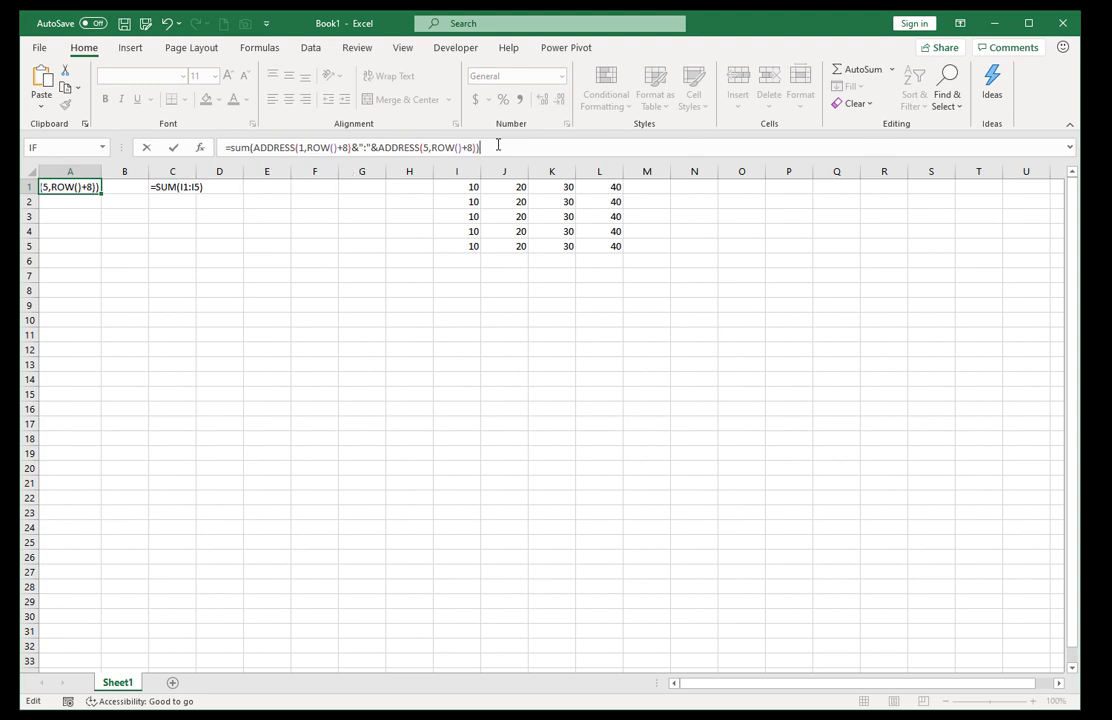
{"action": "key", "text": "ctrl+Return"}
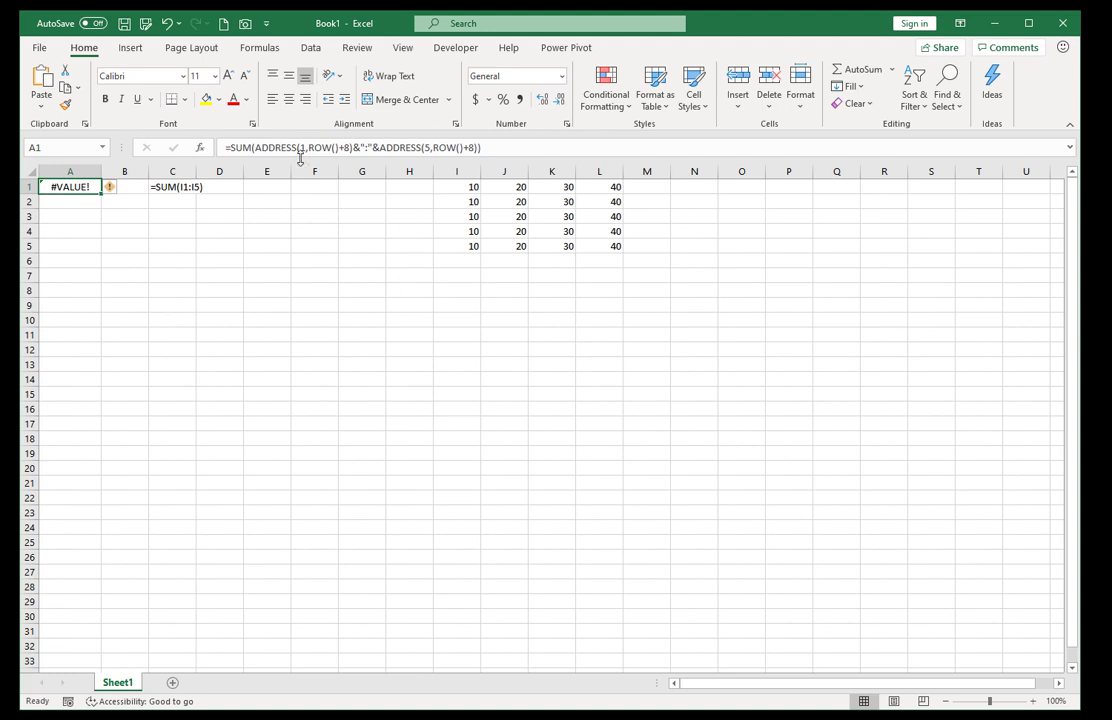
Step: Evaluate the ADDRESS expression inside A1's SUM function in place, and cancel the edit to keep the formula
{"action": "left_click_drag", "start_coordinate": [256, 148], "coordinate": [480, 148]}
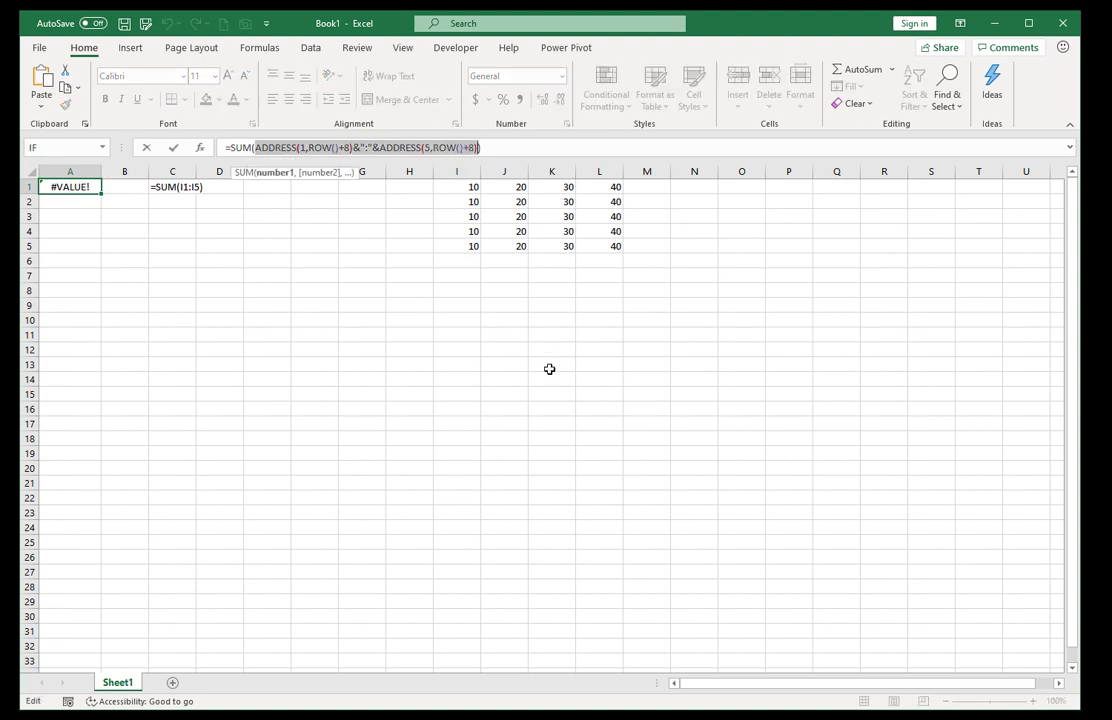
{"action": "key", "text": "F9"}
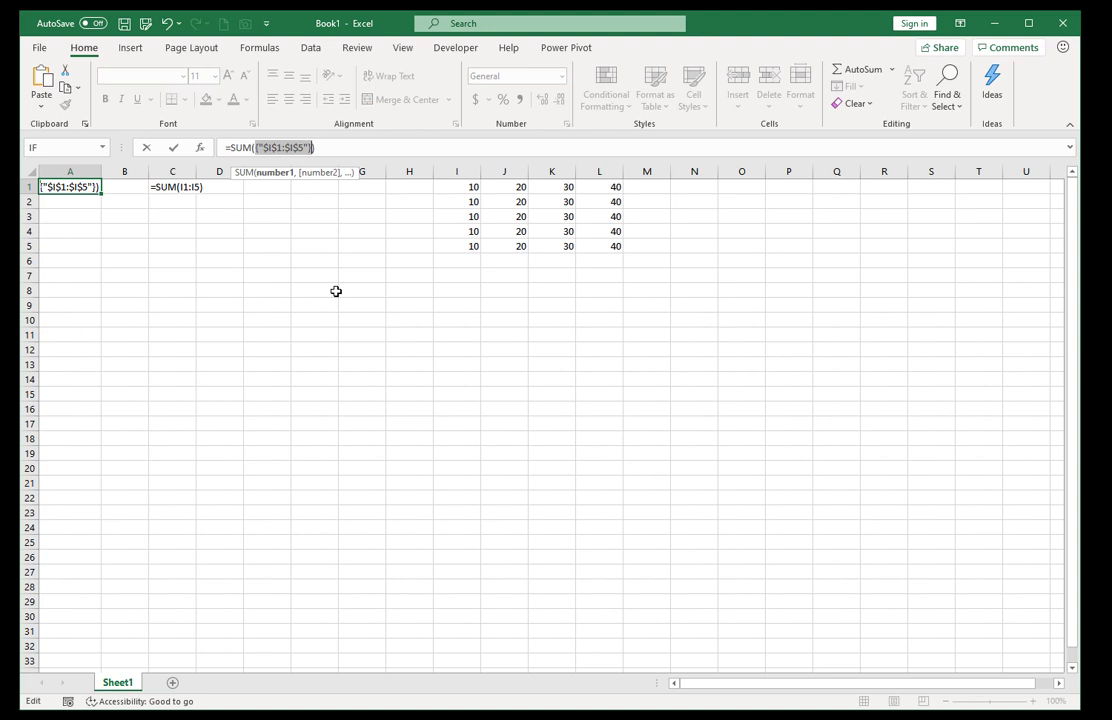
{"action": "key", "text": "Escape"}
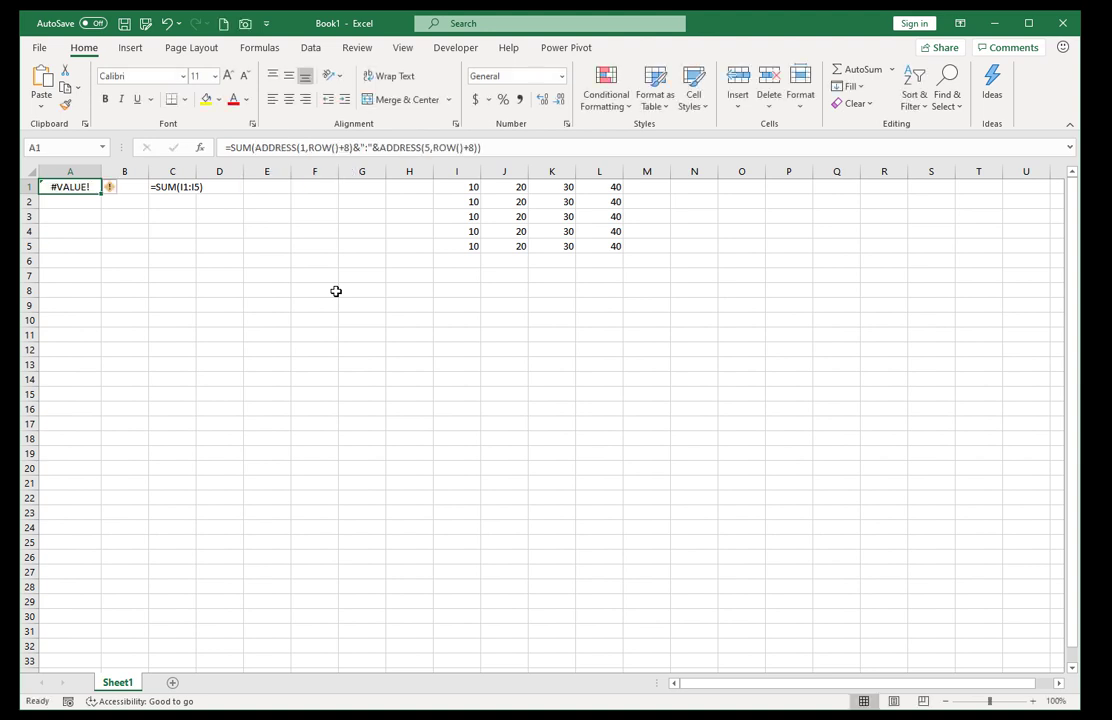
Step: Remove the SUM wrapper and its closing parenthesis from A1's formula, leaving only the combined ADDRESS expression
{"action": "left_click", "coordinate": [227, 147]}
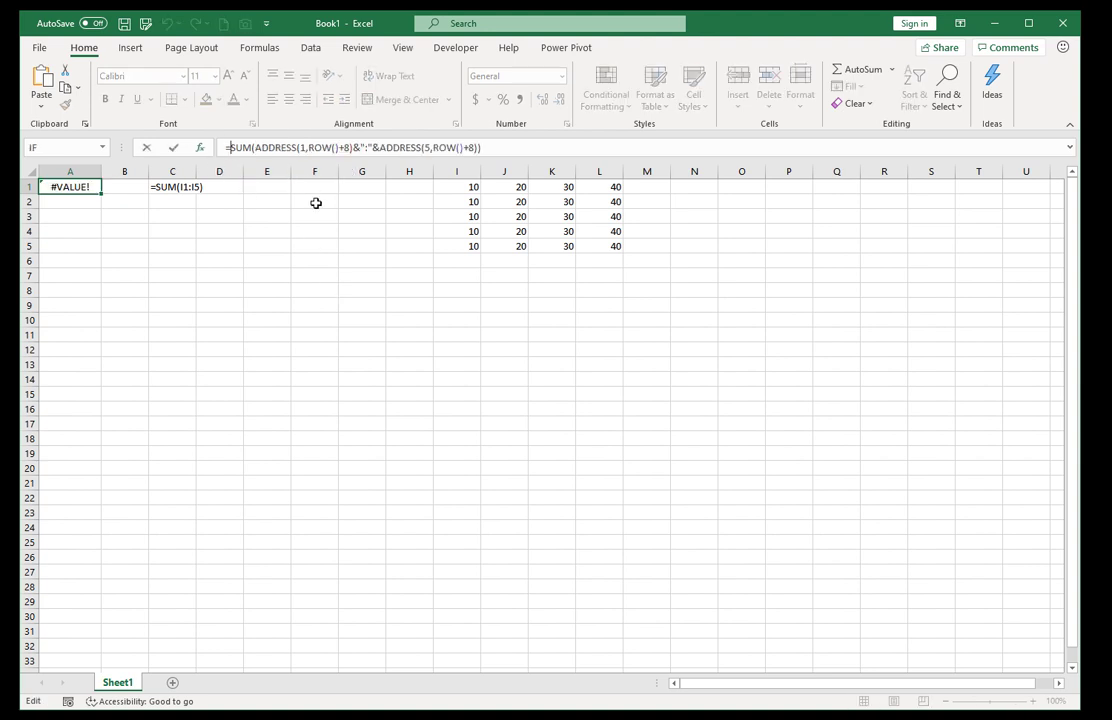
{"action": "key", "text": "Delete"}
{"action": "key", "text": "Delete"}
{"action": "key", "text": "Delete"}
{"action": "key", "text": "Delete"}
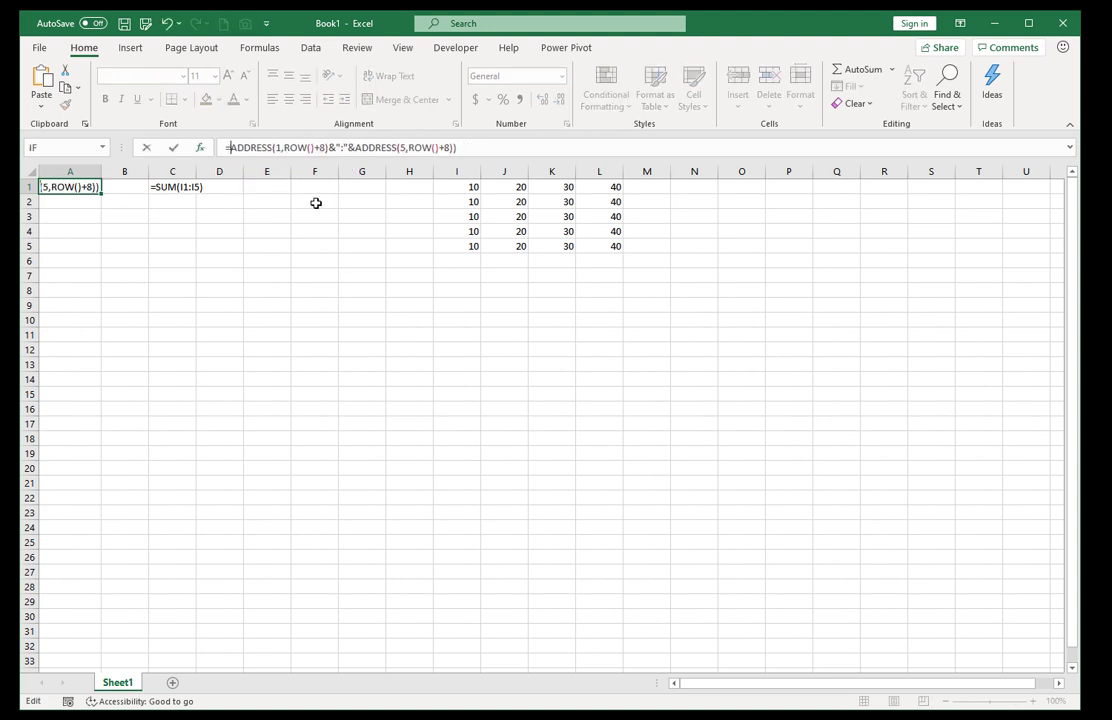
{"action": "left_click", "coordinate": [482, 146]}
{"action": "key", "text": "BackSpace"}
{"action": "key", "text": "ctrl+Return"}
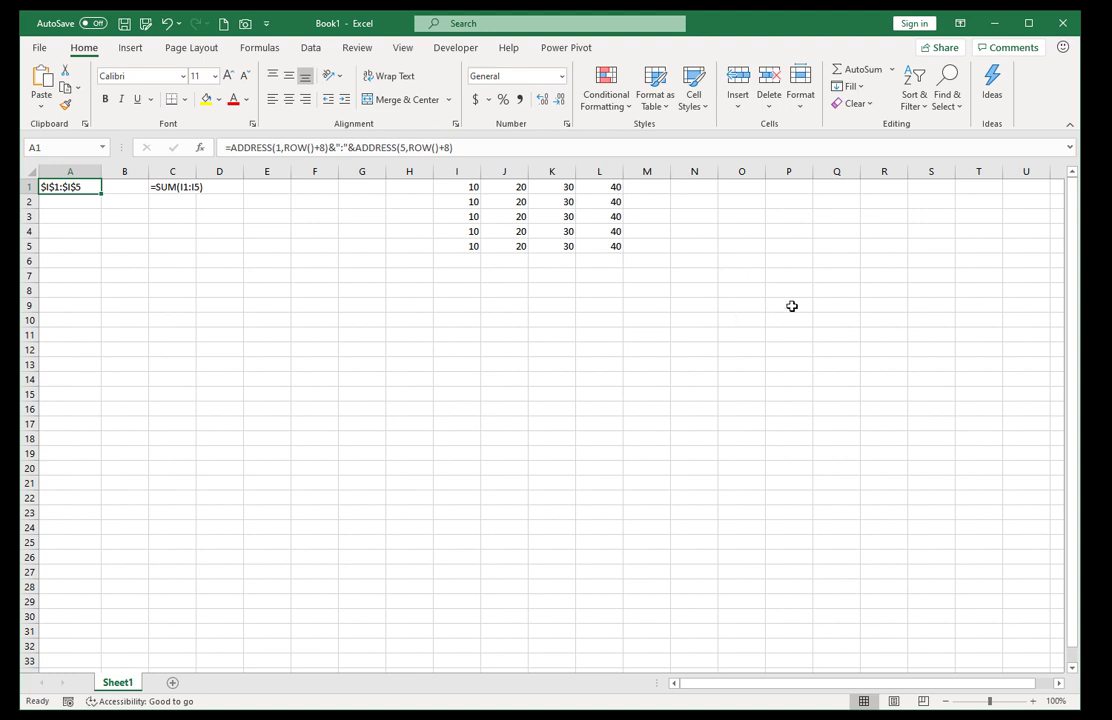
Step: Enter the sample values red in Q1 and blue in R1
{"action": "left_click", "coordinate": [841, 187]}
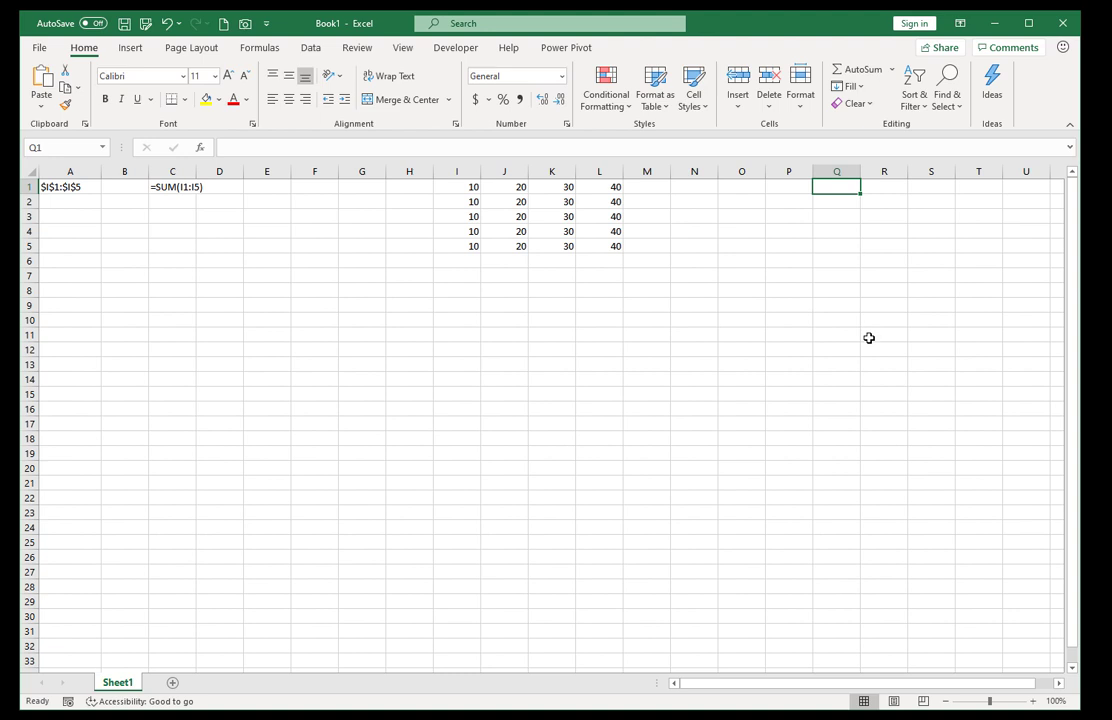
{"action": "type", "text": "red"}
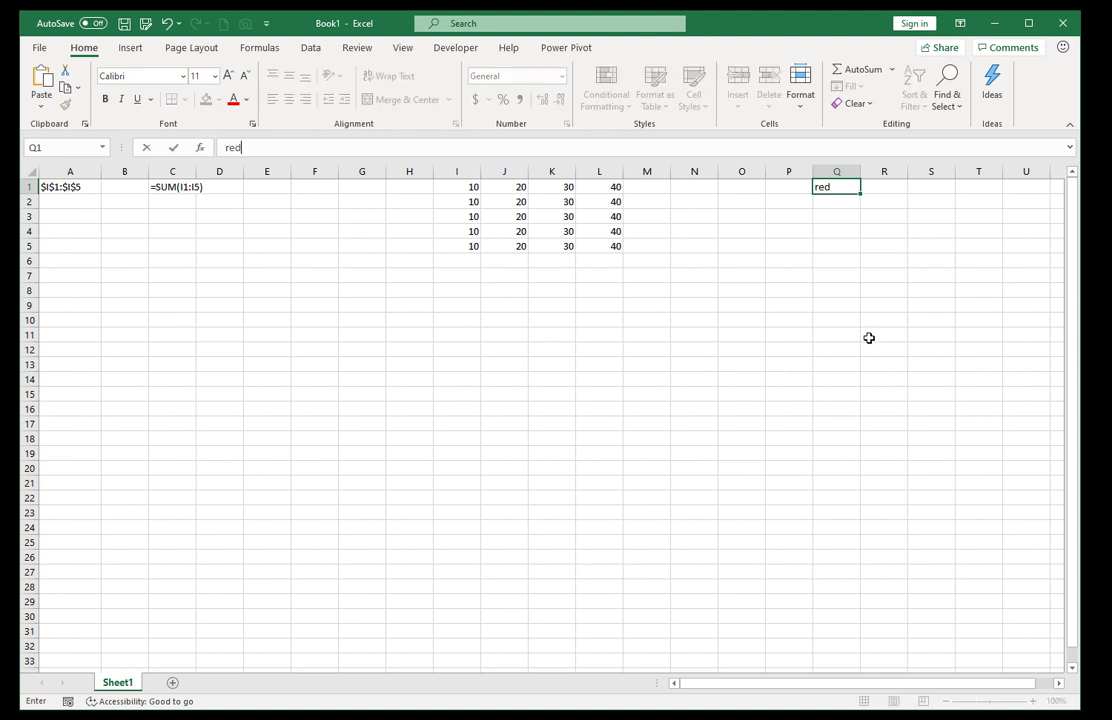
{"action": "key", "text": "Tab"}
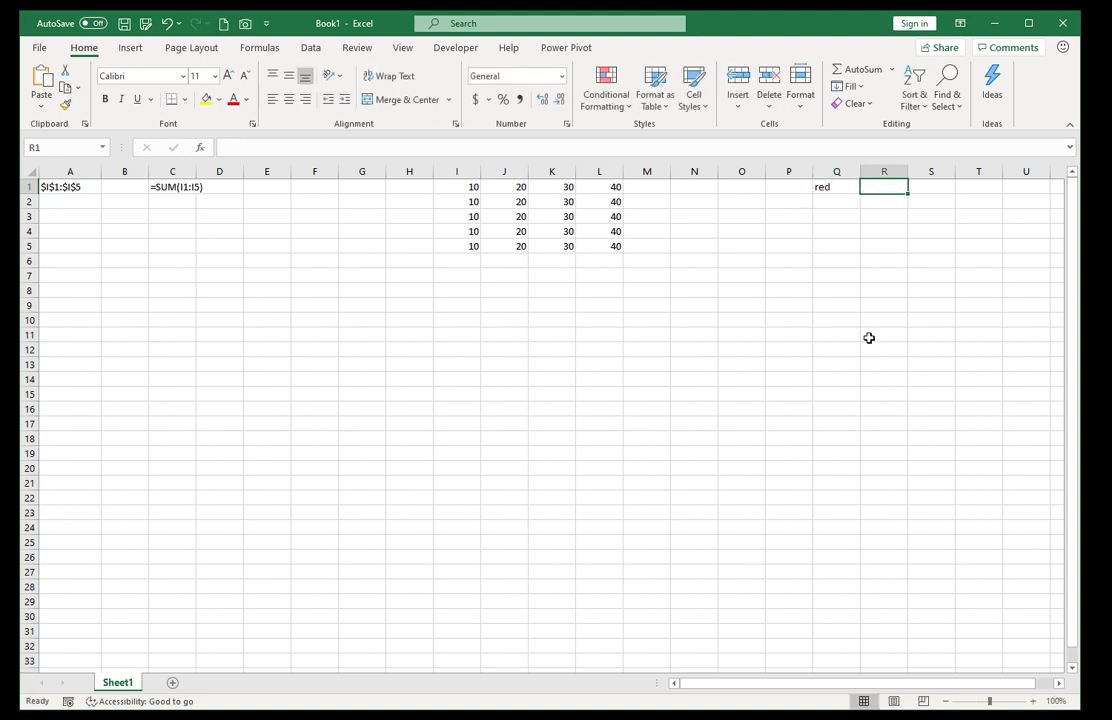
{"action": "type", "text": "blue"}
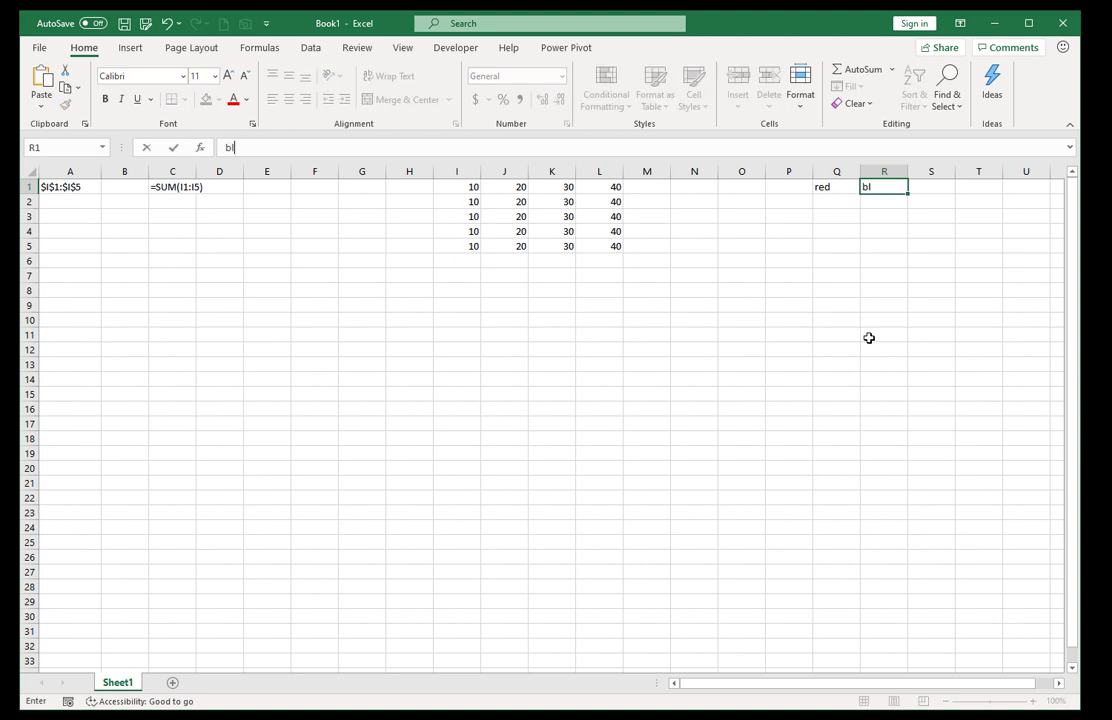
{"action": "key", "text": "Return"}
Step: Enter the cell reference text Q1 in P4
{"action": "key", "text": "Down"}
{"action": "key", "text": "Down"}
{"action": "key", "text": "Left"}
{"action": "key", "text": "Left"}
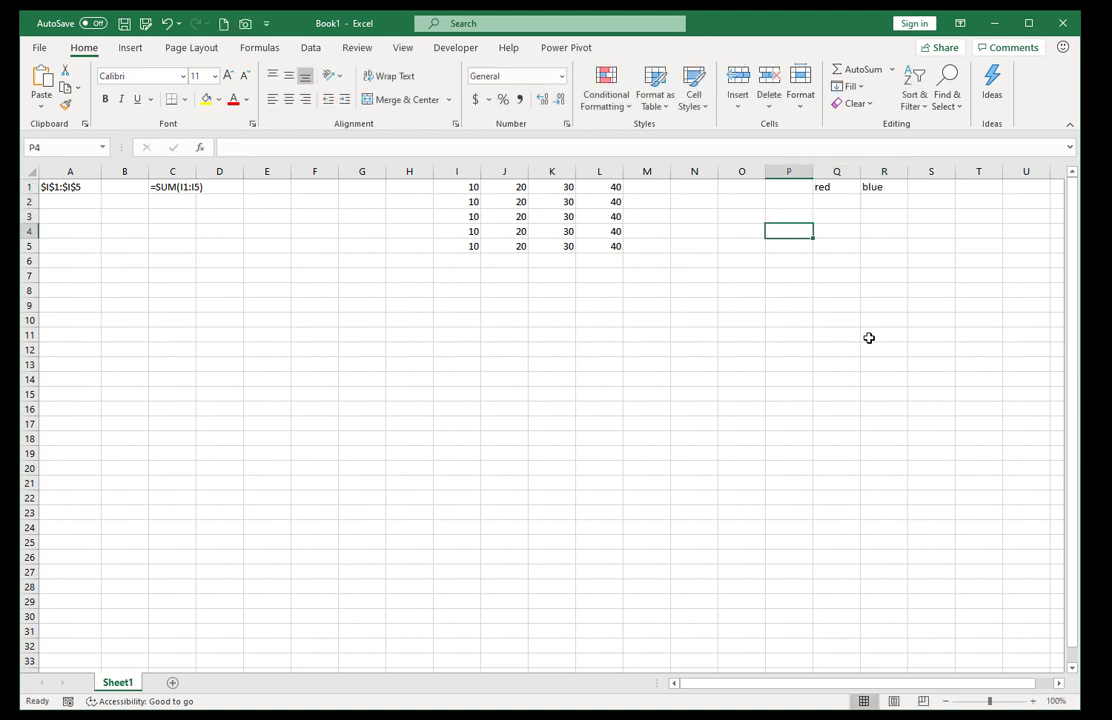
{"action": "type", "text": "Q1"}
{"action": "key", "text": "Return"}
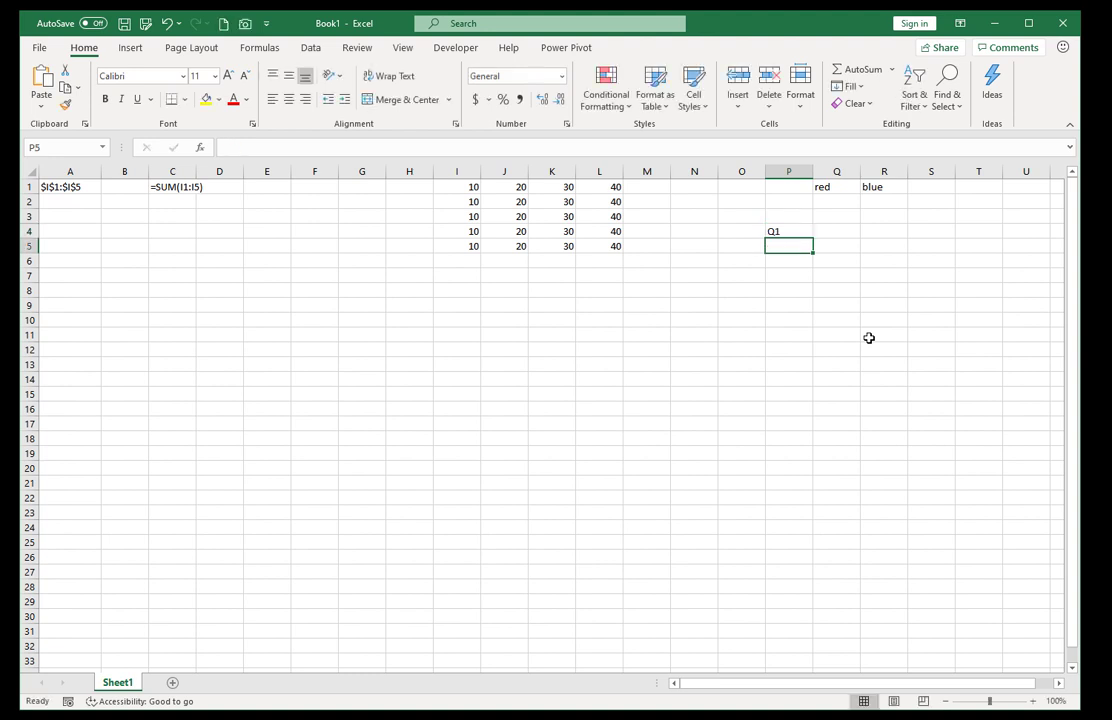
Step: Enter the formula =INDIRECT(P4) in P5 to return the value of the cell named in P4
{"action": "type", "text": "=i"}
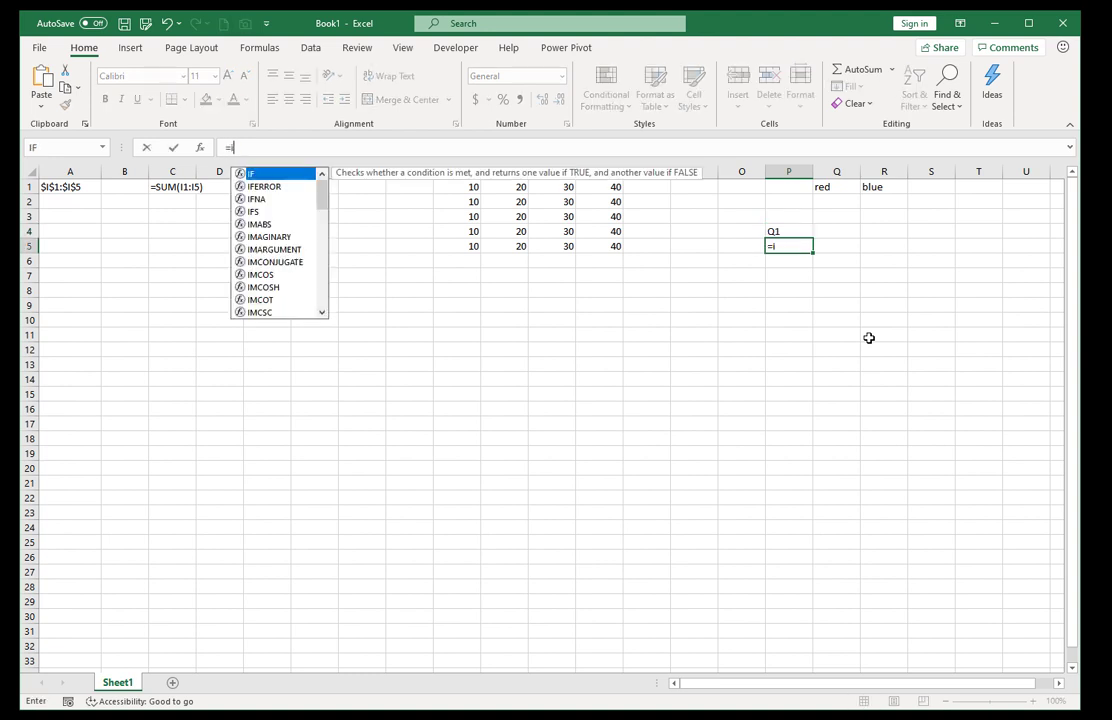
{"action": "type", "text": "ndirect"}
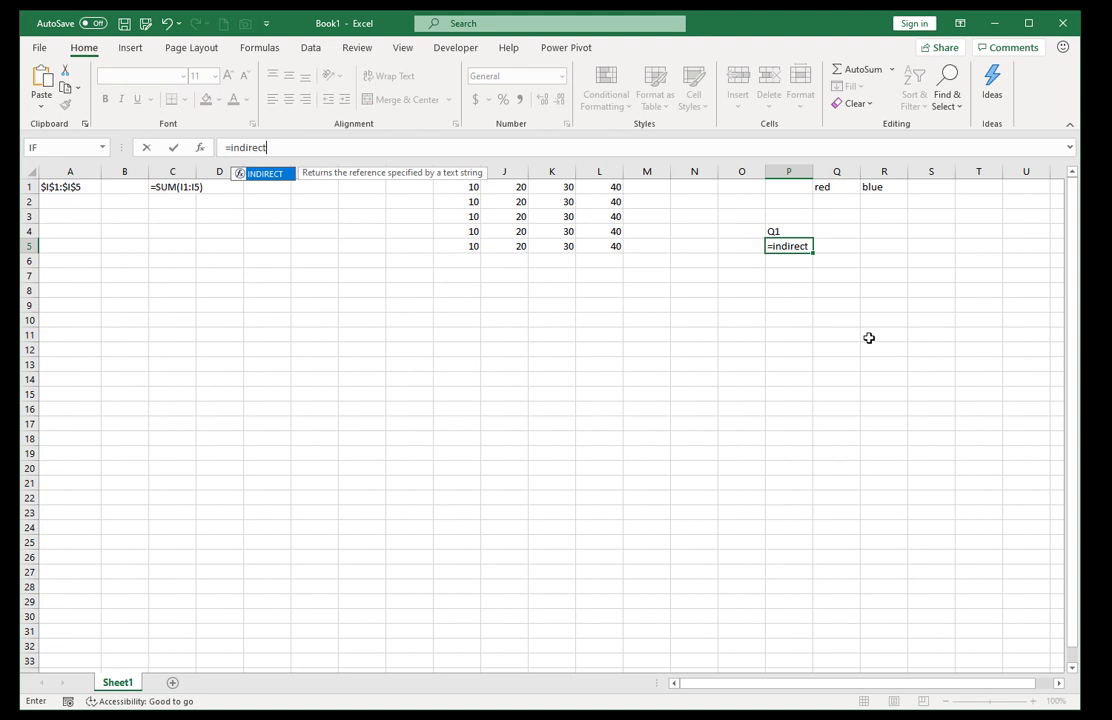
{"action": "type", "text": "("}
{"action": "left_click", "coordinate": [801, 226]}
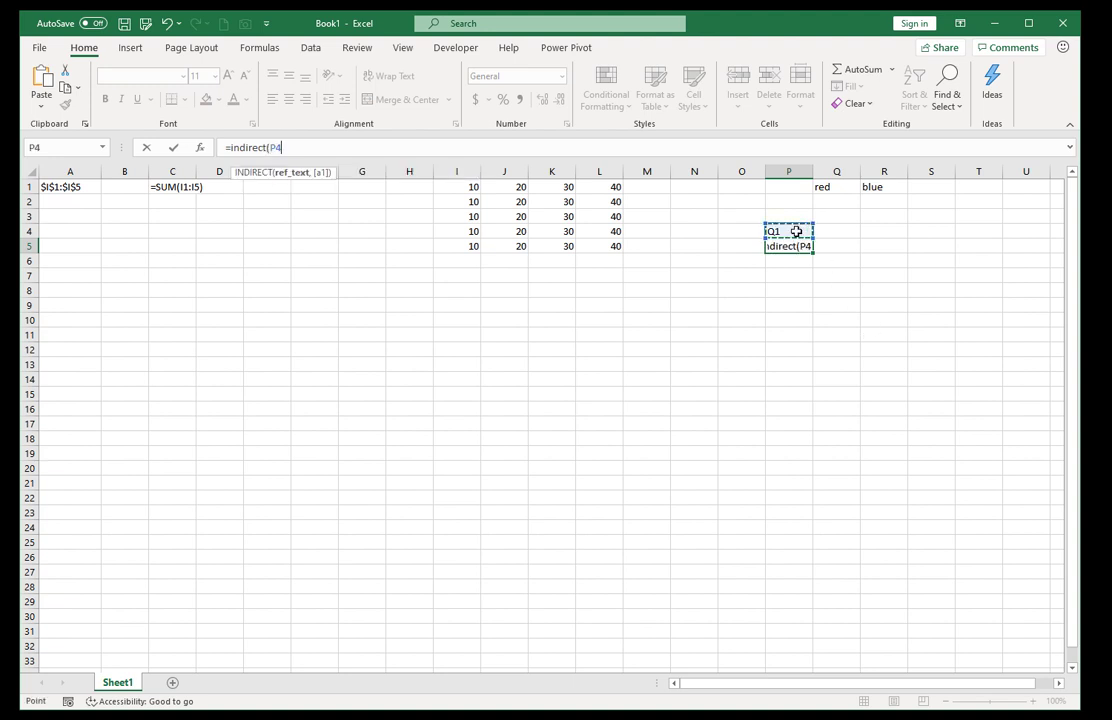
{"action": "type", "text": ")"}
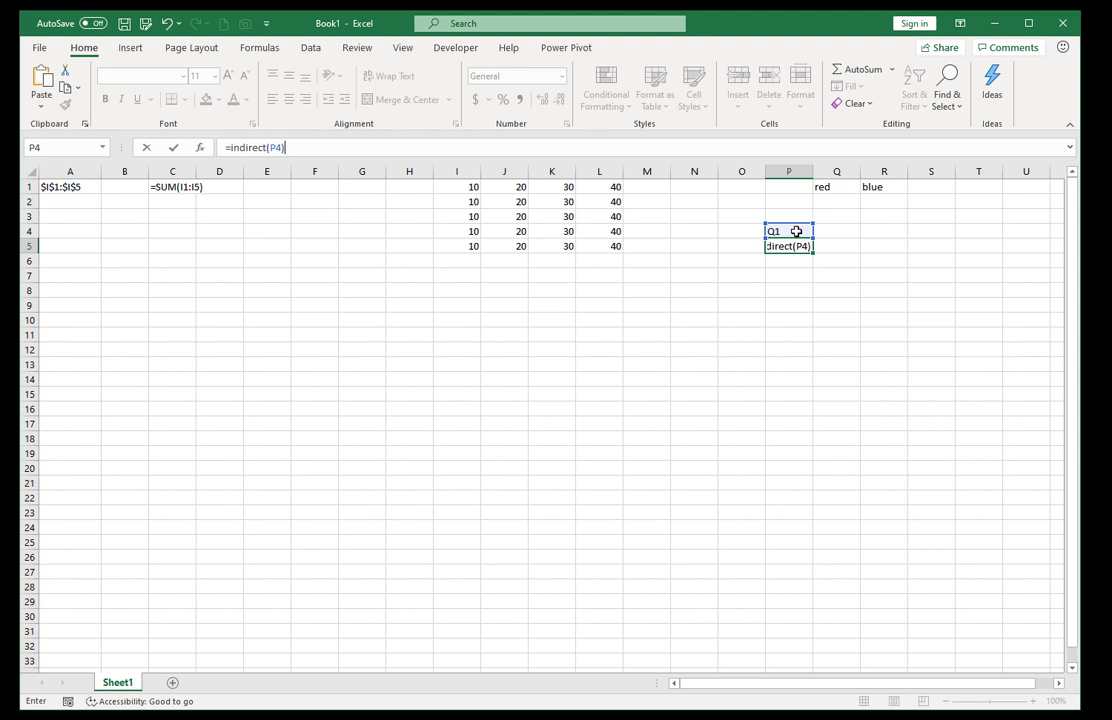
{"action": "key", "text": "ctrl+Return"}
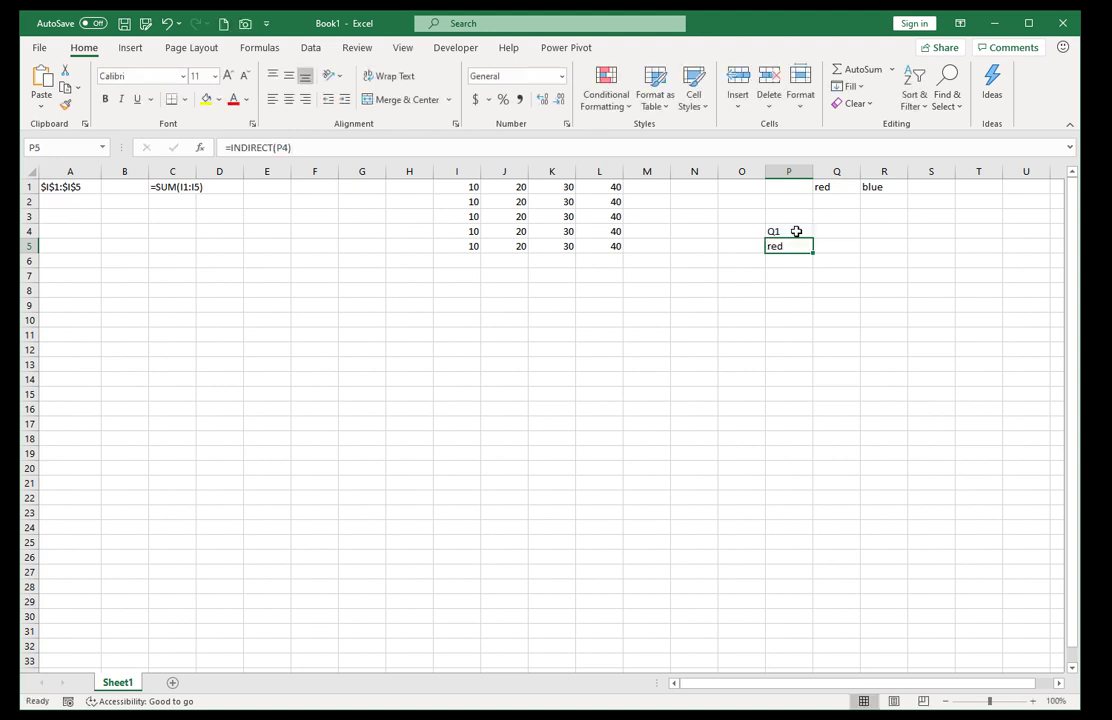
Step: Compare the reference text in P4 with cell Q1, and change P4's text to r1
{"action": "left_click", "coordinate": [779, 231]}
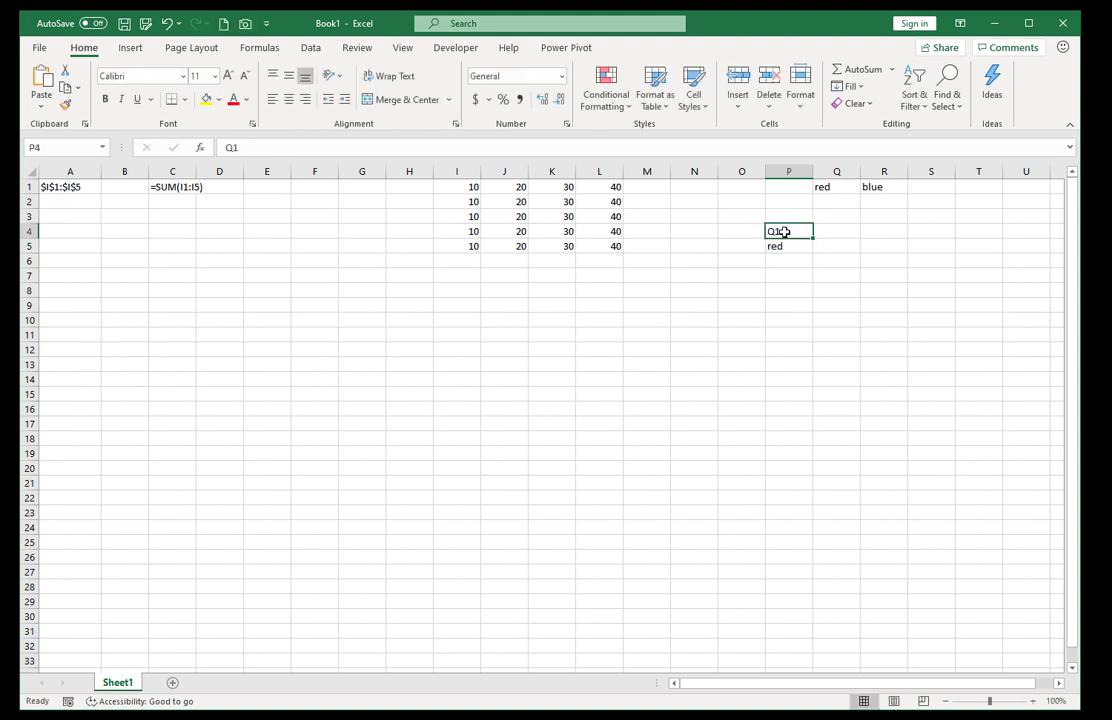
{"action": "left_click", "coordinate": [830, 187]}
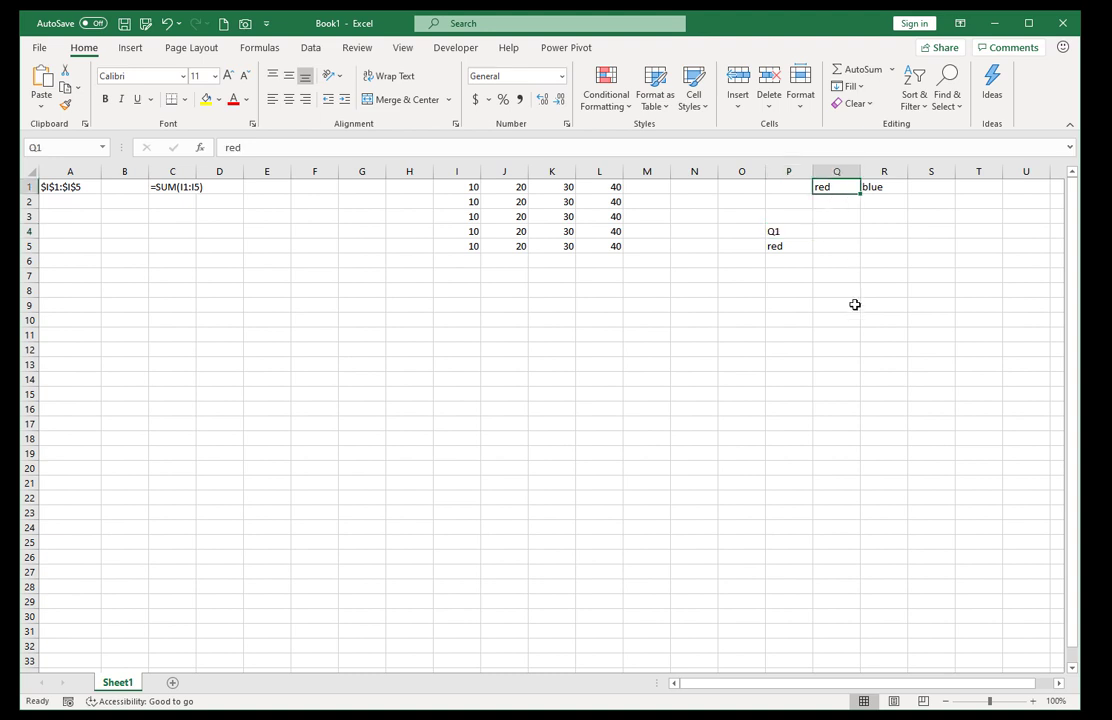
{"action": "left_click", "coordinate": [790, 231]}
{"action": "left_click", "coordinate": [229, 150]}
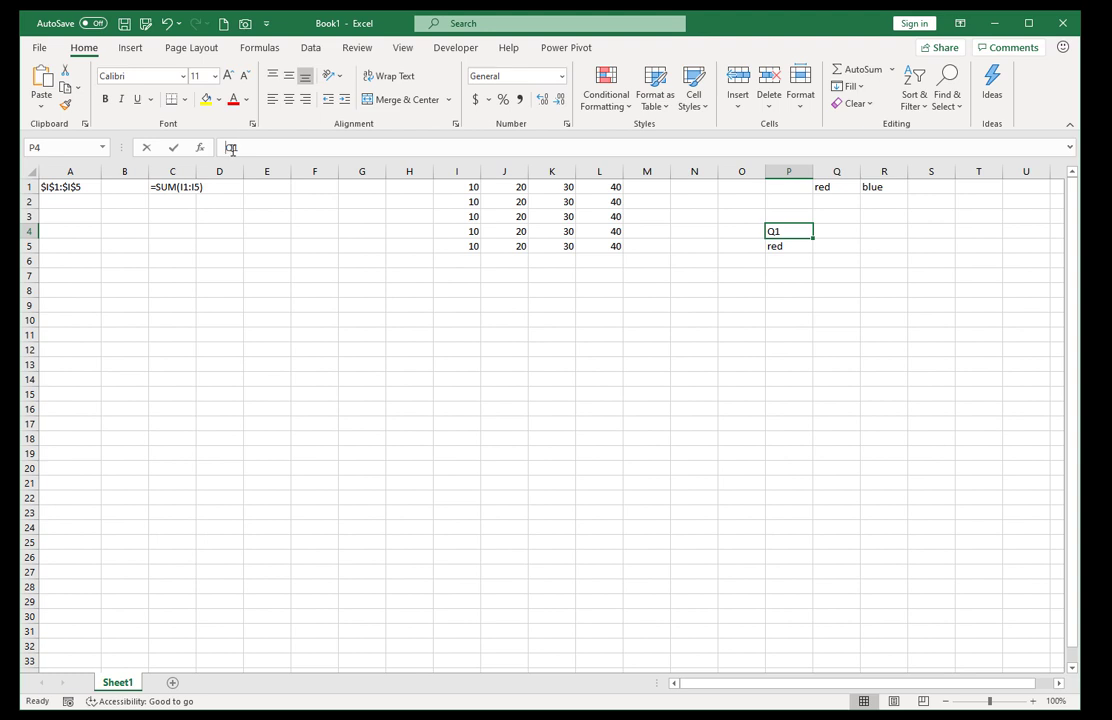
{"action": "type", "text": "r"}
{"action": "key", "text": "ctrl+Return"}
Step: Clear the INDIRECT example from P1:R5
{"action": "left_click", "coordinate": [85, 188]}
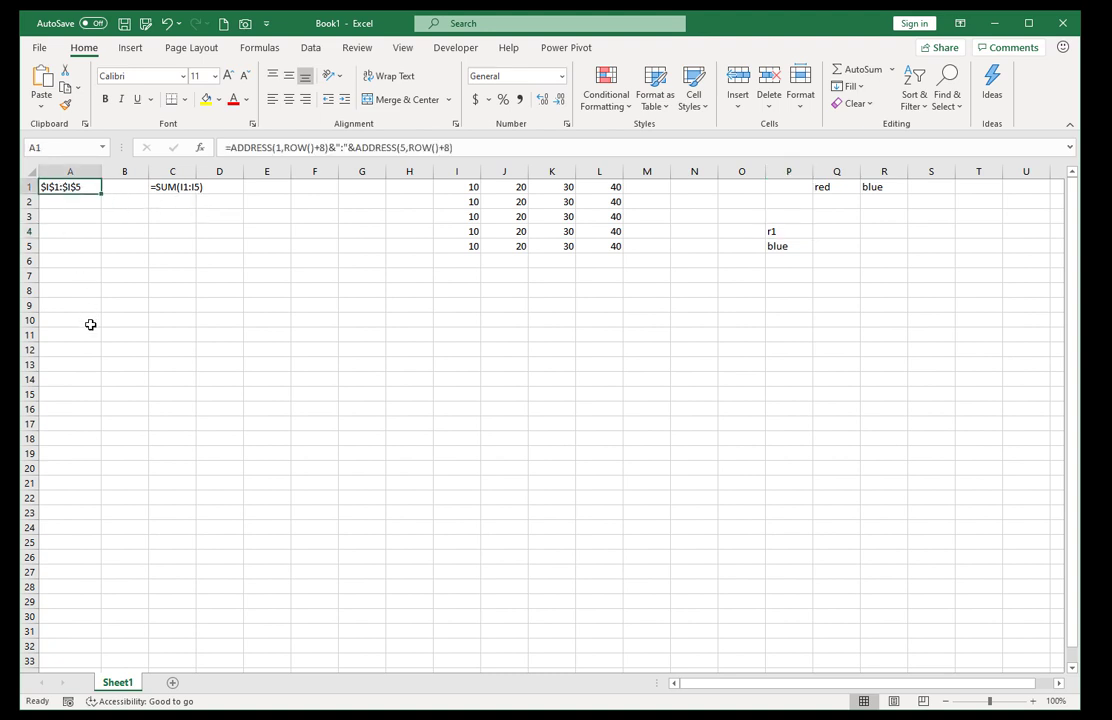
{"action": "left_click_drag", "start_coordinate": [774, 186], "coordinate": [861, 249]}
{"action": "key", "text": "Delete"}
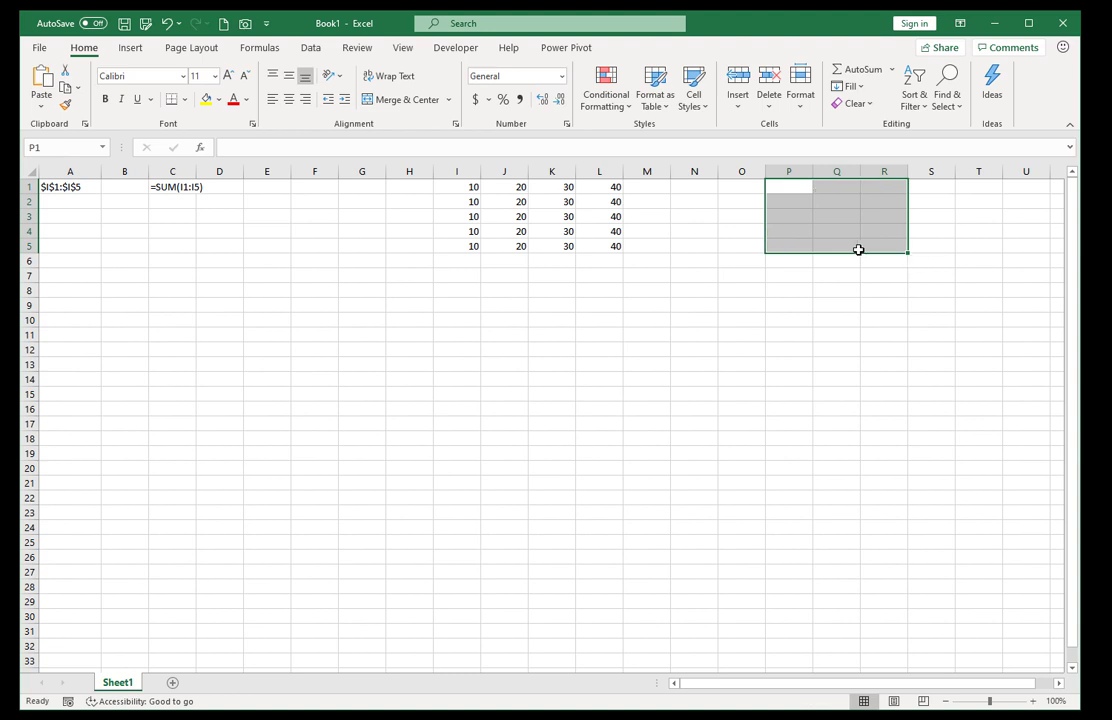
Step: Wrap A1's combined ADDRESS expression in INDIRECT, commit it, and select the spilled cells A2:A5
{"action": "left_click", "coordinate": [61, 187]}
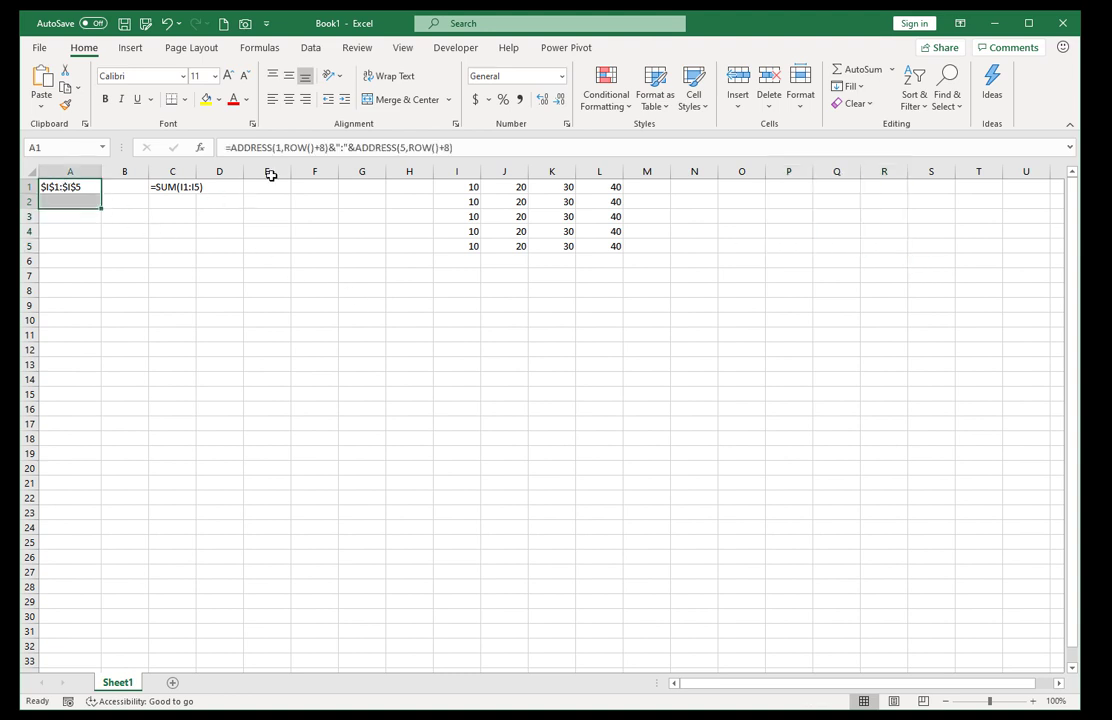
{"action": "left_click", "coordinate": [223, 149]}
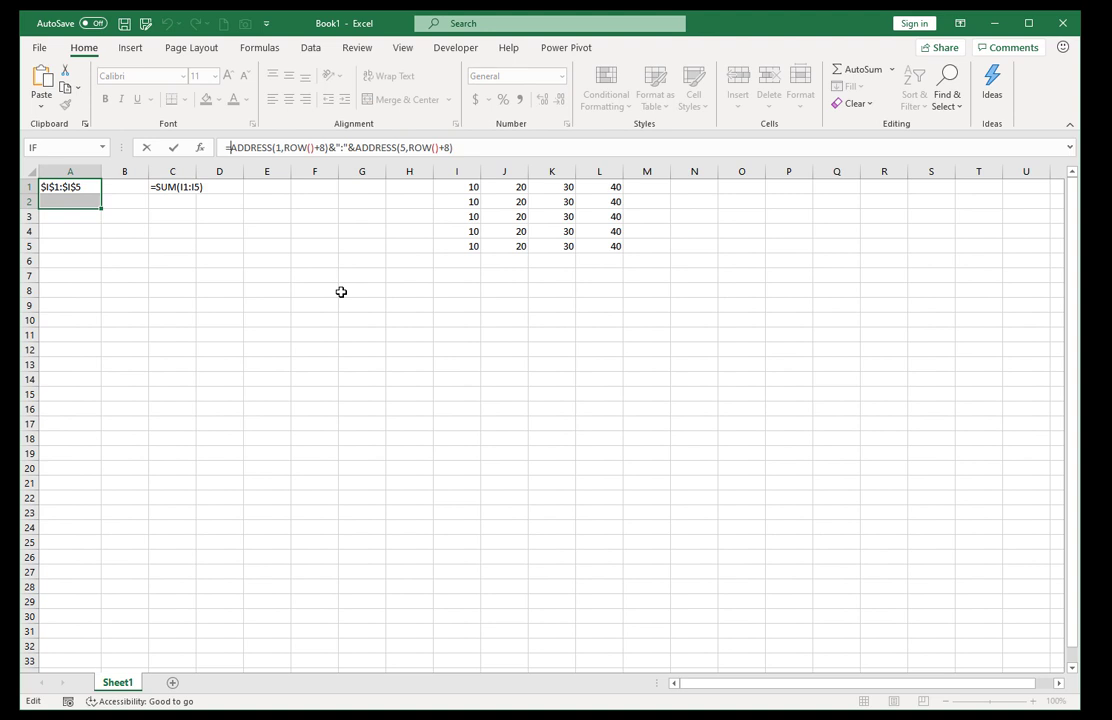
{"action": "type", "text": "indirect"}
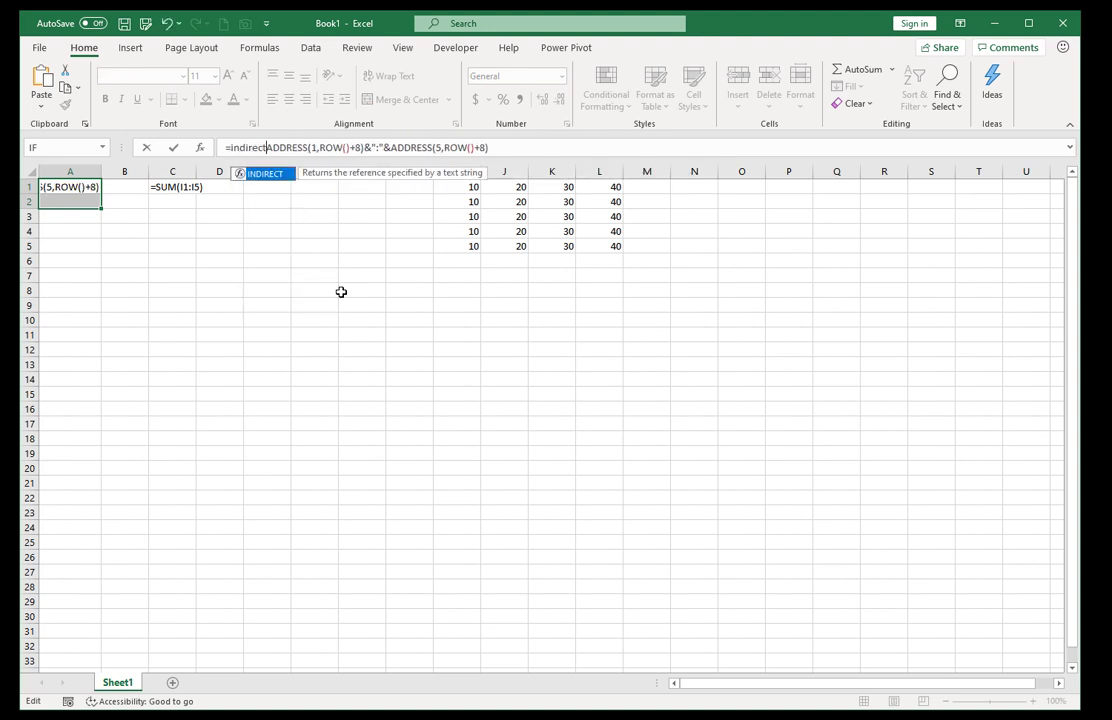
{"action": "type", "text": "("}
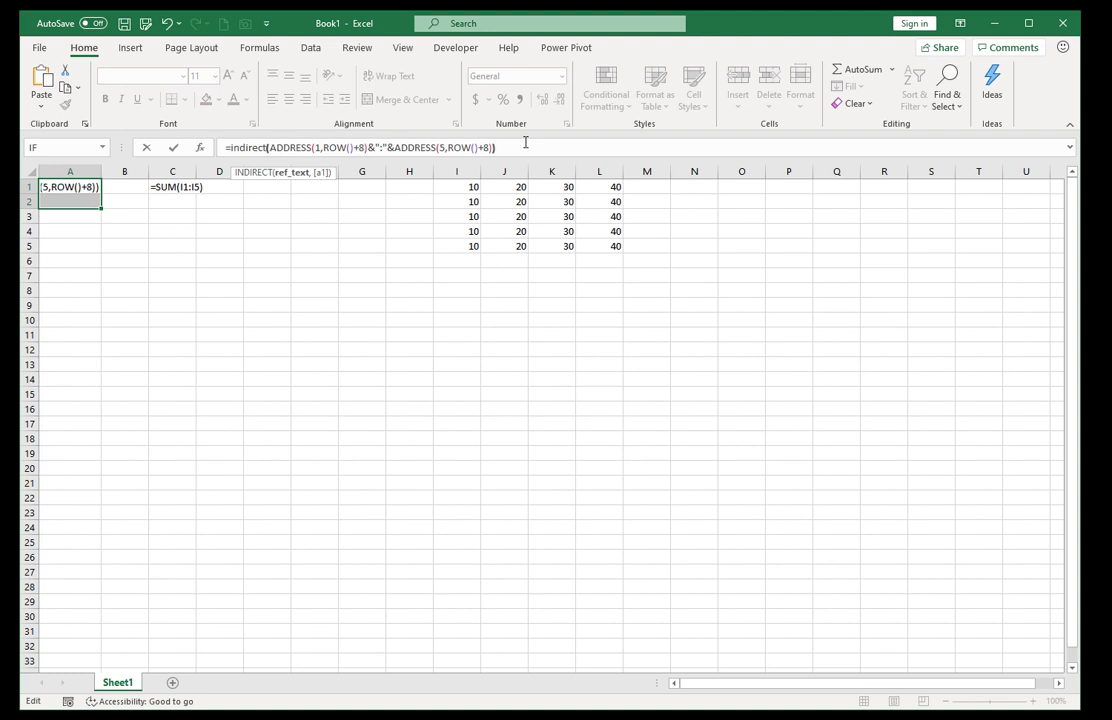
{"action": "key", "text": "Return"}
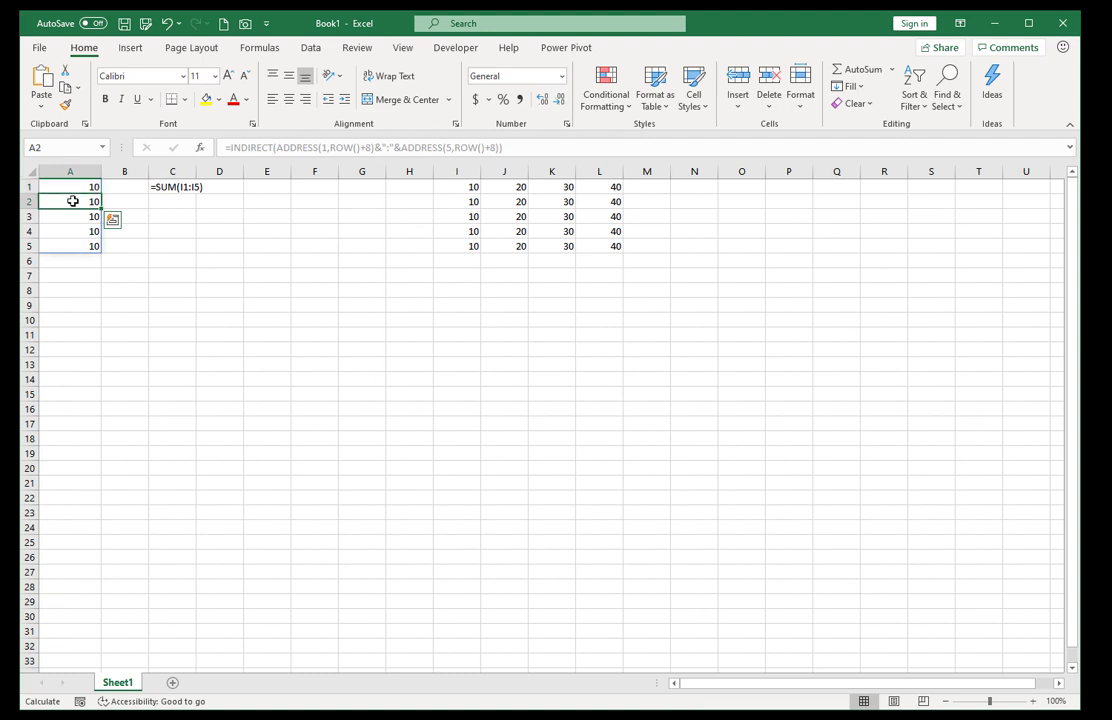
{"action": "left_click_drag", "start_coordinate": [72, 199], "coordinate": [71, 247]}
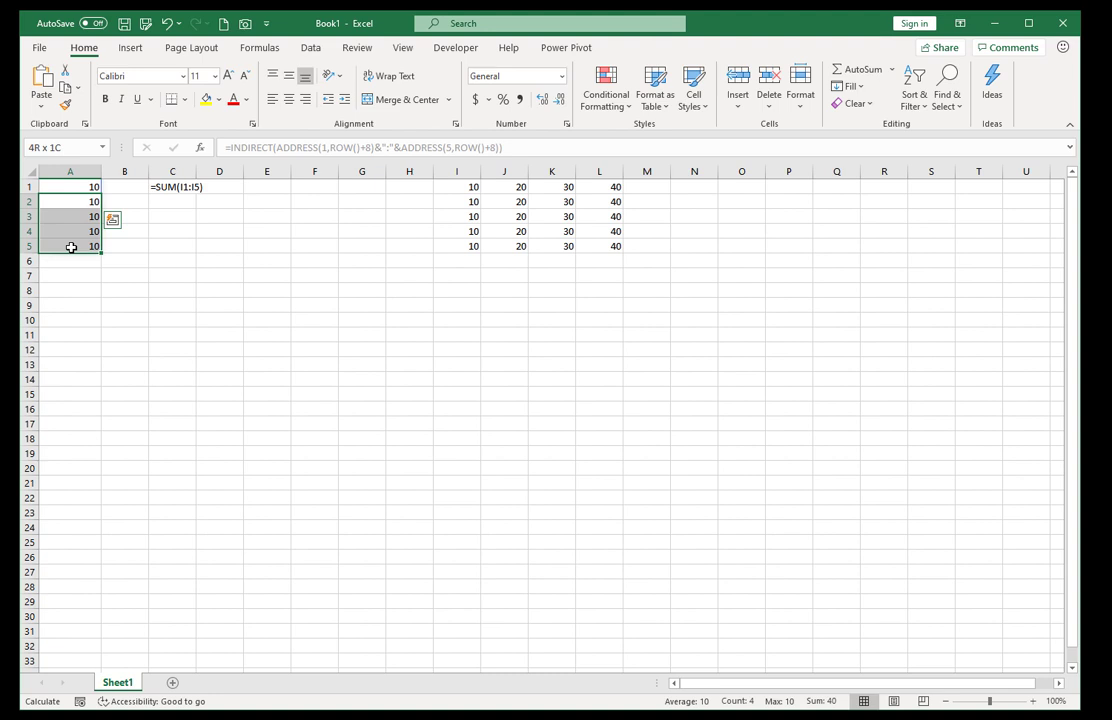
Step: Wrap A1's INDIRECT expression in SUM to get =SUM(INDIRECT(ADDRESS(1,ROW()+8)&":"&ADDRESS(5,ROW()+8))) and commit it
{"action": "left_click_drag", "start_coordinate": [71, 247], "coordinate": [71, 247]}
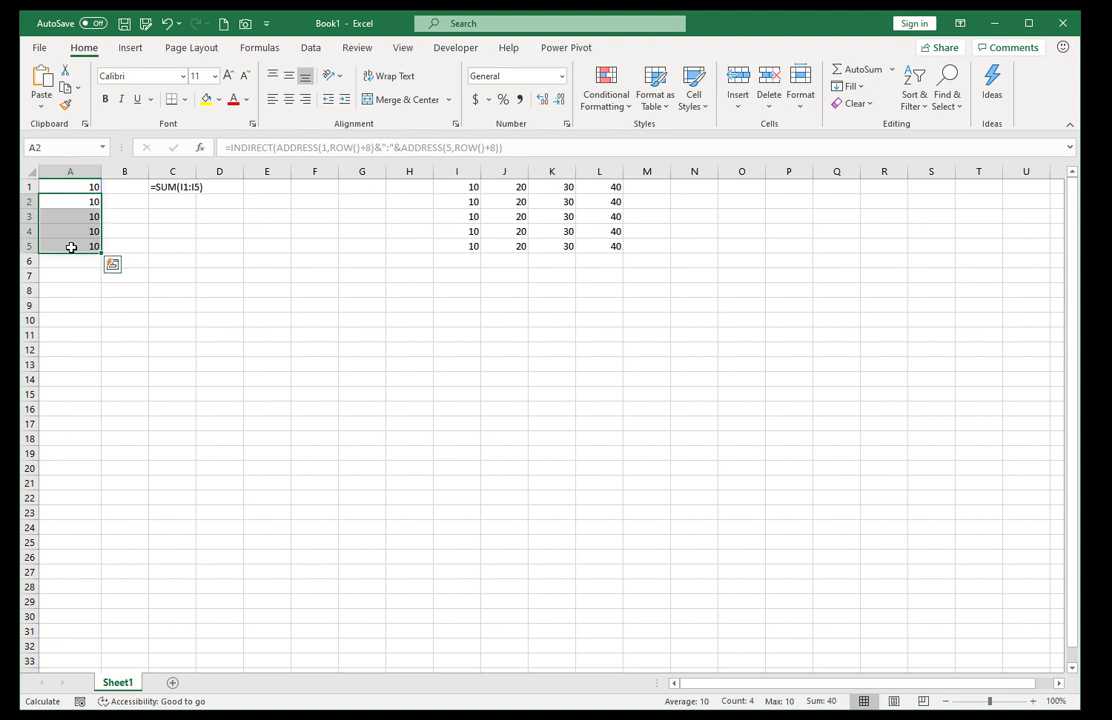
{"action": "left_click", "coordinate": [73, 185]}
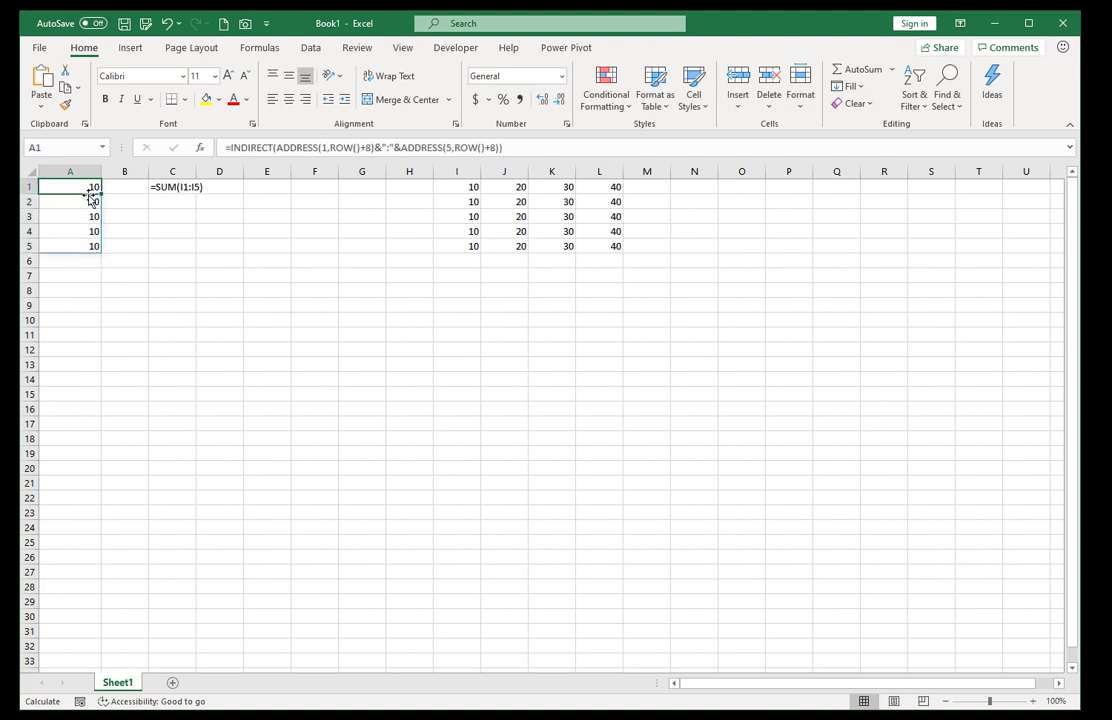
{"action": "left_click", "coordinate": [226, 147]}
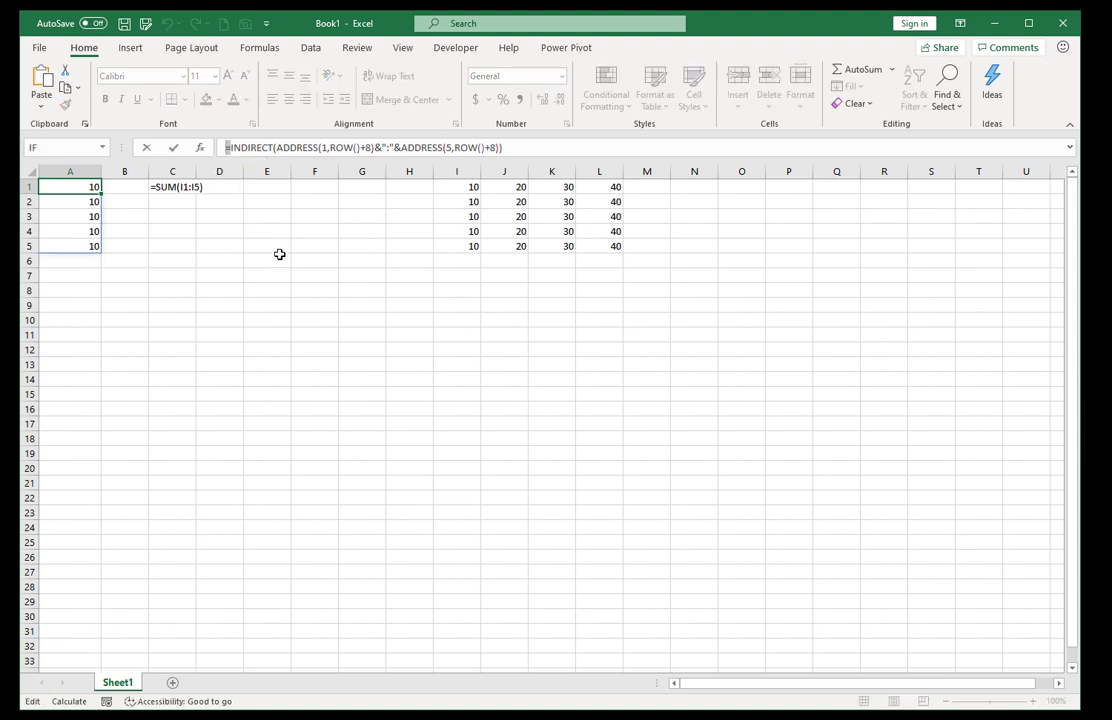
{"action": "type", "text": "sum("}
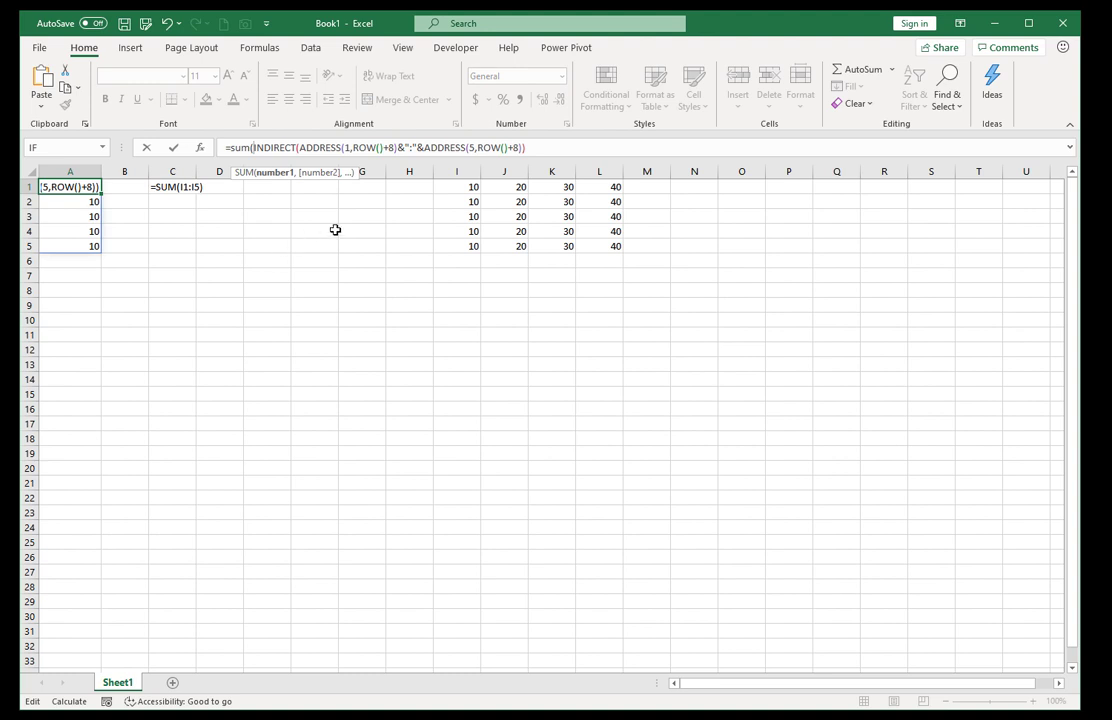
{"action": "left_click", "coordinate": [565, 153]}
{"action": "type", "text": ")"}
{"action": "key", "text": "ctrl+Return"}
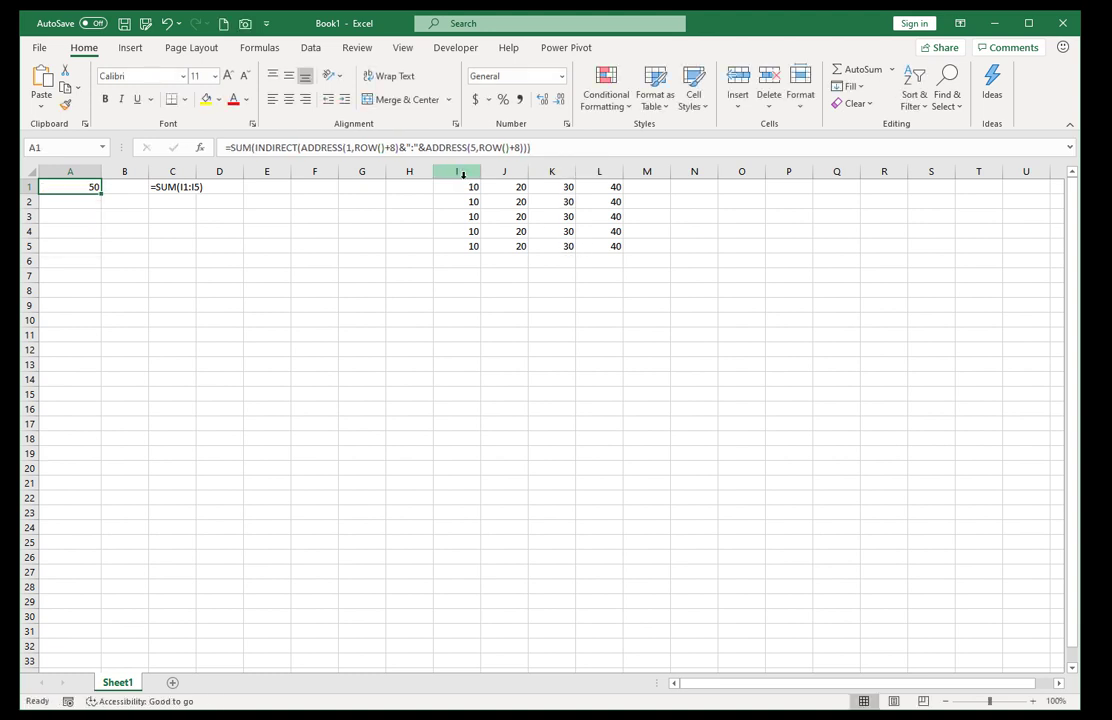
Step: Check the ranges I1:I5 and J1:J5 against the row and column arguments in A1's formula
{"action": "left_click_drag", "start_coordinate": [456, 186], "coordinate": [464, 243]}
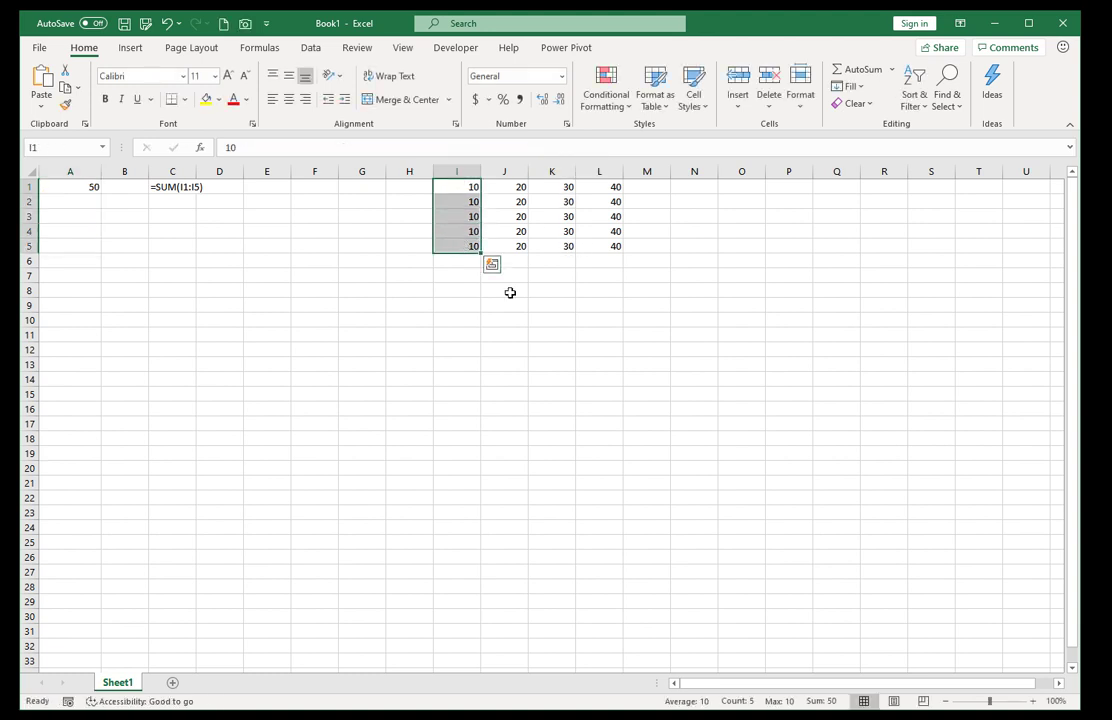
{"action": "left_click", "coordinate": [80, 187]}
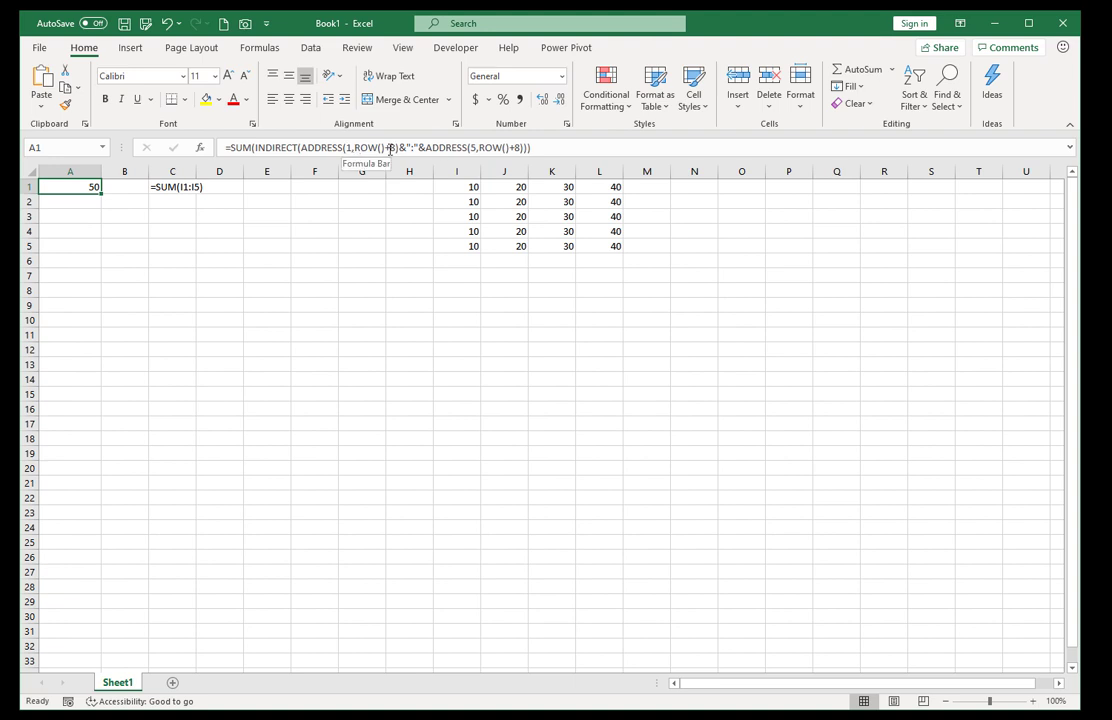
{"action": "left_click", "coordinate": [472, 147]}
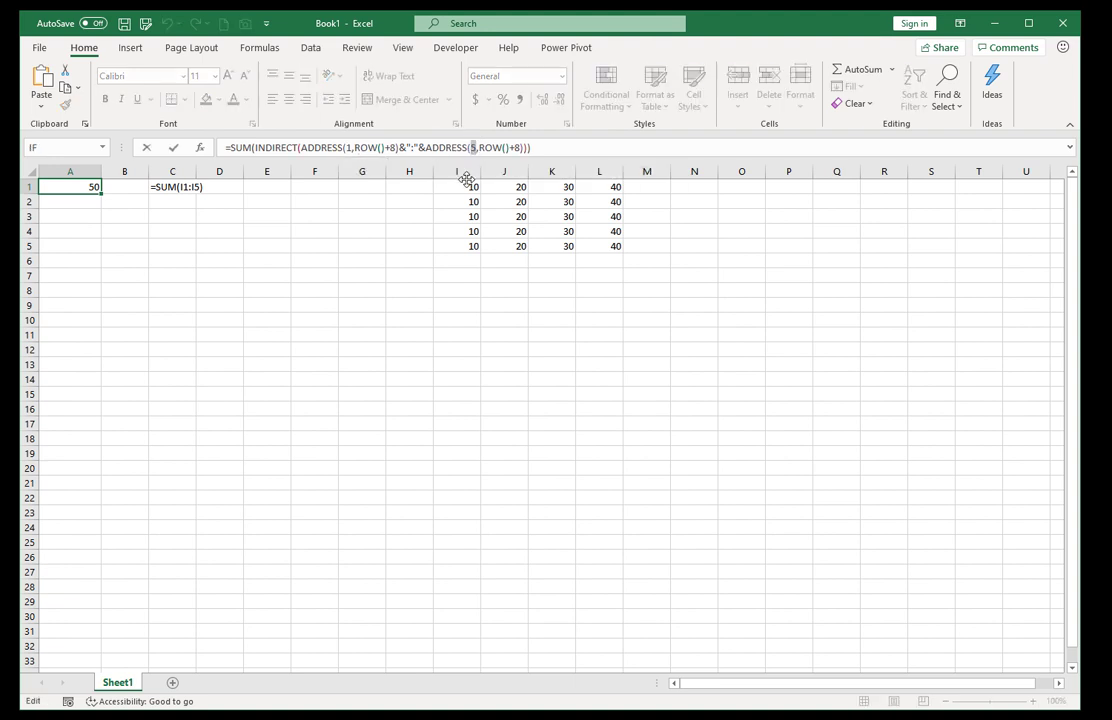
{"action": "key", "text": "Escape"}
{"action": "left_click", "coordinate": [498, 189]}
{"action": "left_click_drag", "start_coordinate": [504, 214], "coordinate": [507, 245]}
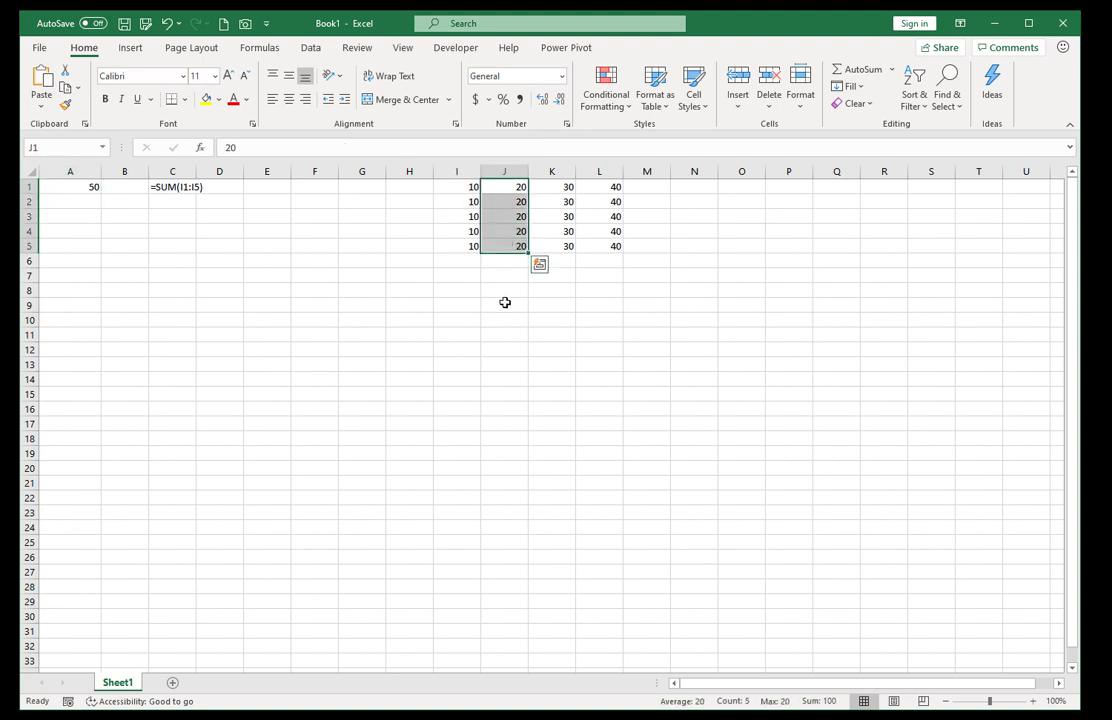
Step: Fill A1's SUM formula down through A4 to total the columns I to L
{"action": "left_click", "coordinate": [84, 187]}
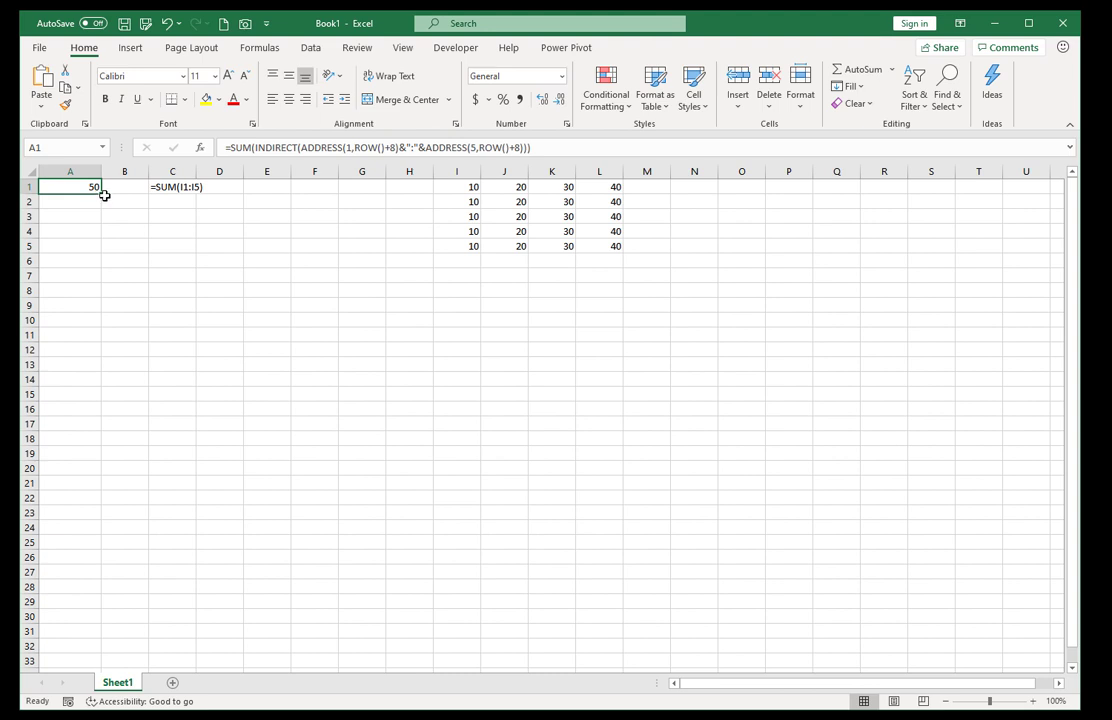
{"action": "key", "text": "Down"}
{"action": "key", "text": "Right"}
{"action": "left_click", "coordinate": [96, 189]}
{"action": "left_click_drag", "start_coordinate": [101, 193], "coordinate": [103, 235]}
{"action": "left_click", "coordinate": [104, 227]}
{"action": "left_click", "coordinate": [100, 219]}
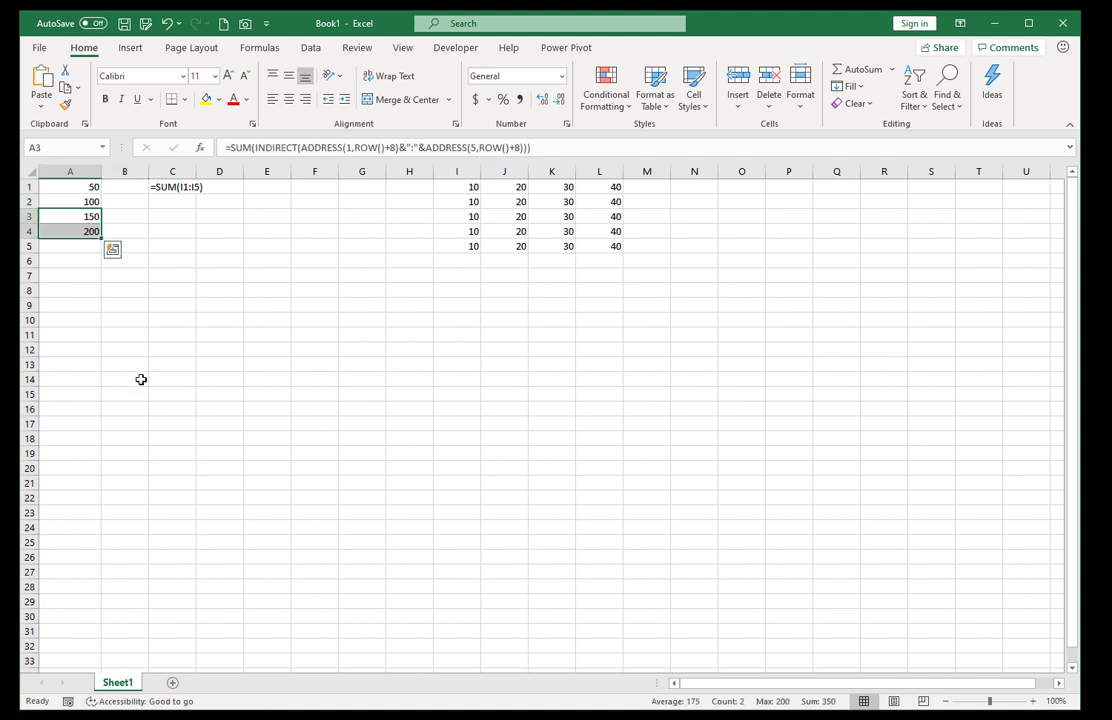
Step: Compare A1's formula with the source cells across row 1 from I1, and select A1:A9
{"action": "left_click", "coordinate": [82, 187]}
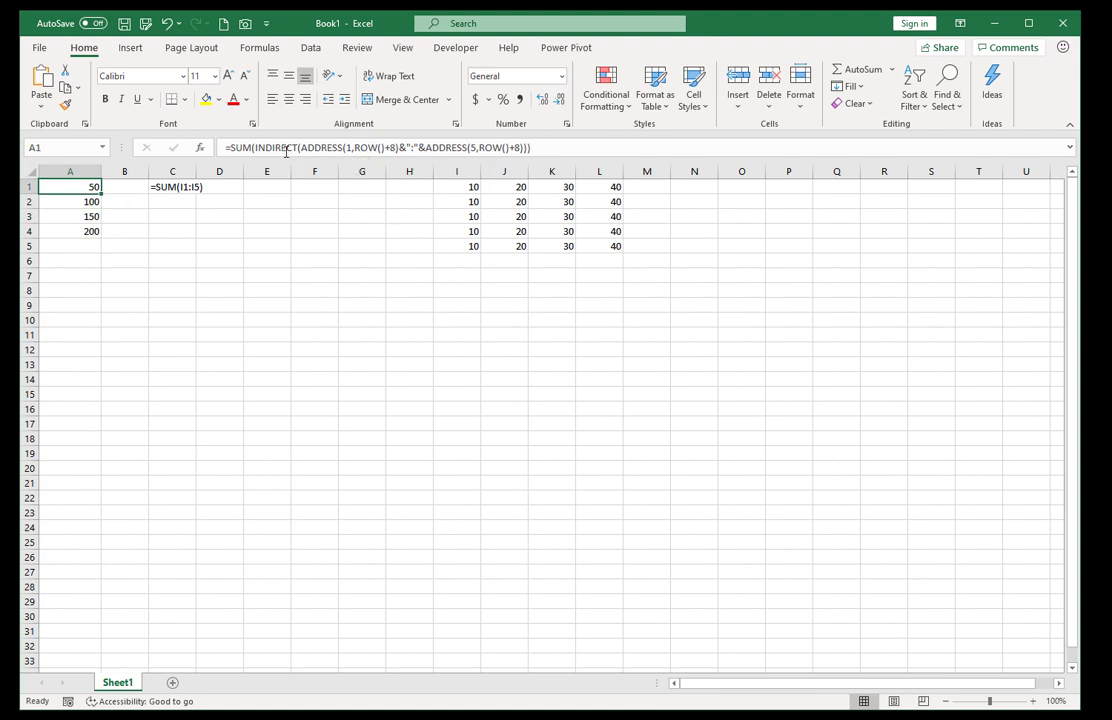
{"action": "left_click", "coordinate": [472, 186]}
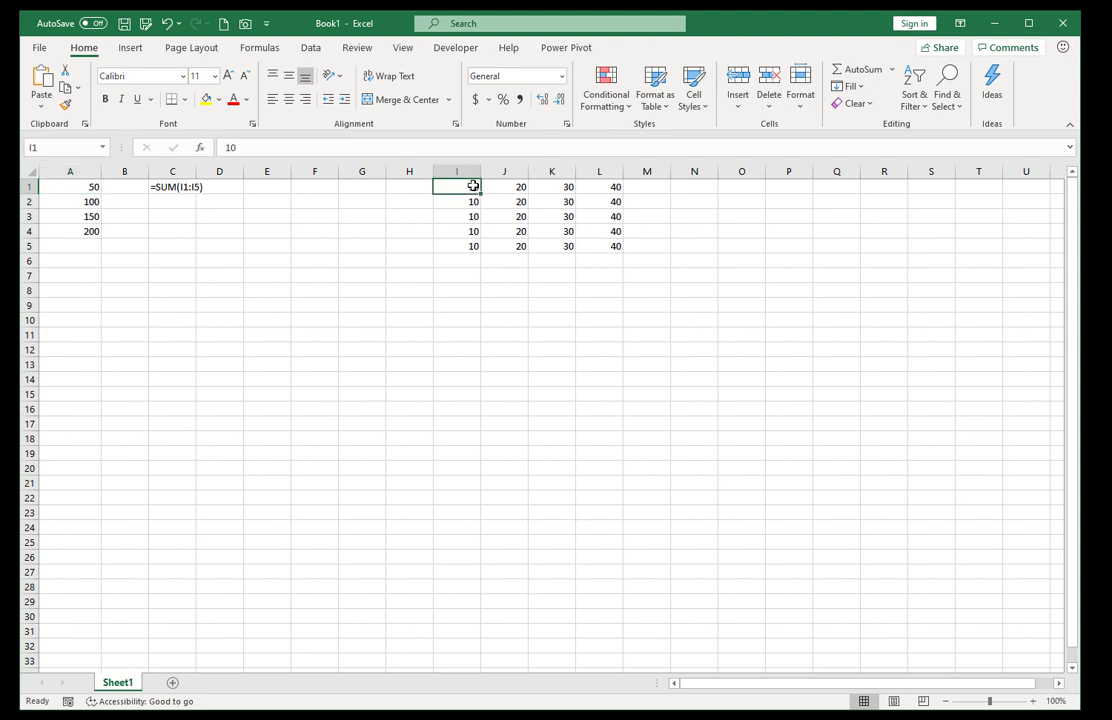
{"action": "left_click_drag", "start_coordinate": [473, 186], "coordinate": [946, 186]}
{"action": "left_click", "coordinate": [89, 186]}
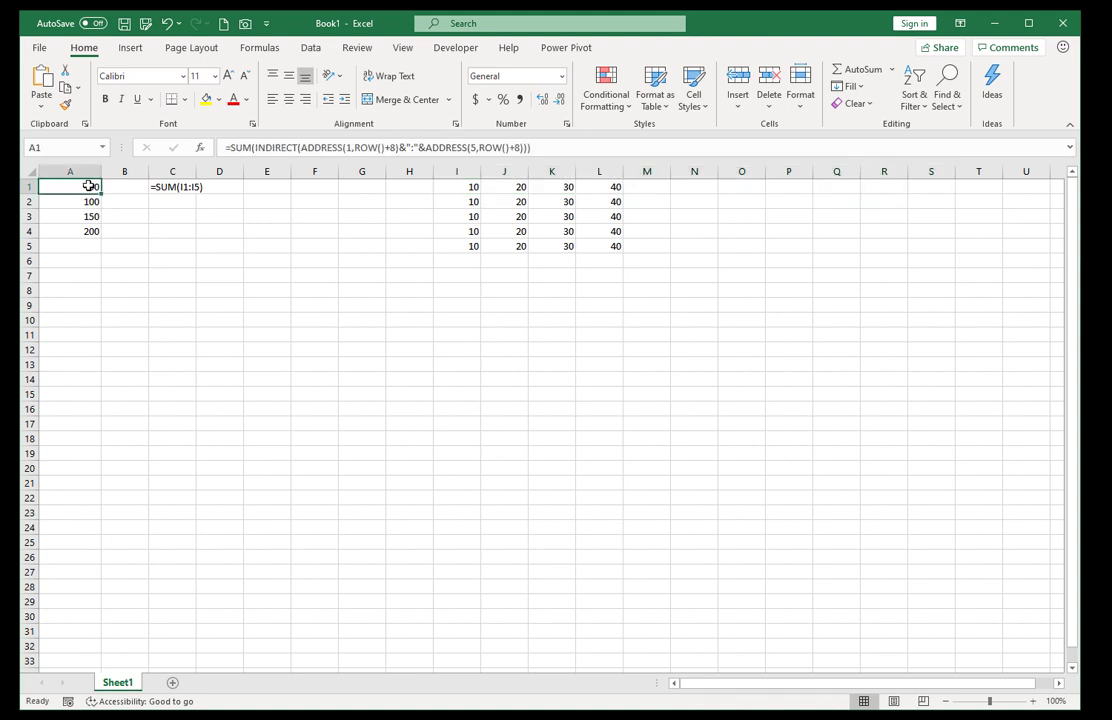
{"action": "left_click_drag", "start_coordinate": [89, 186], "coordinate": [89, 305]}
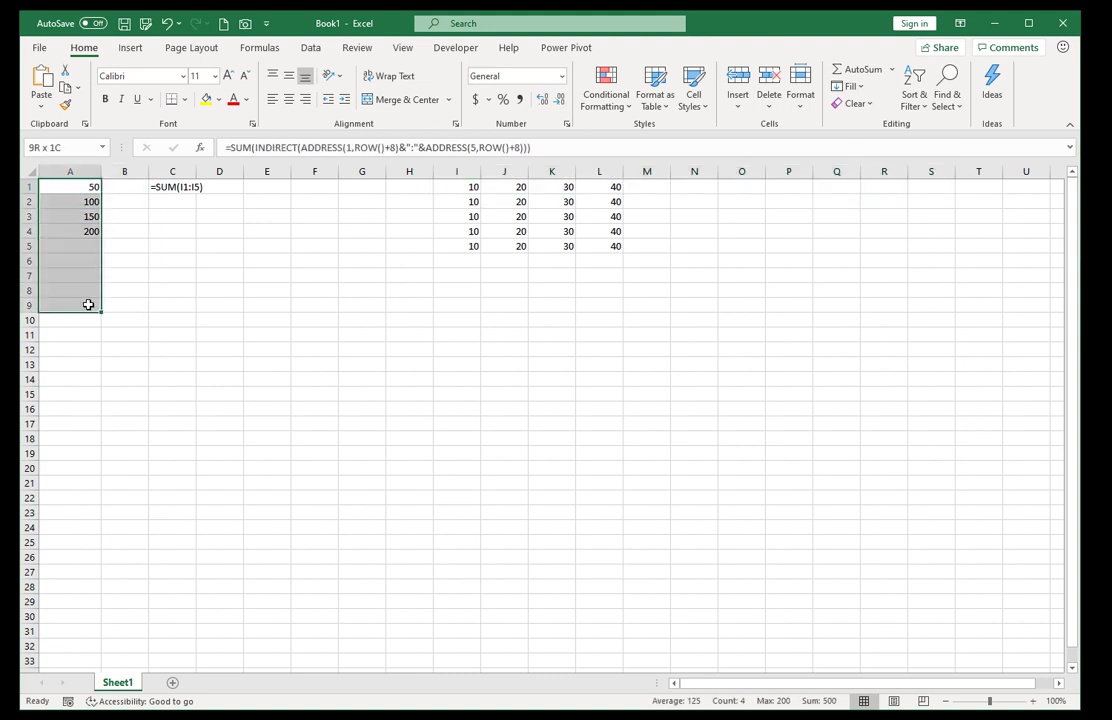